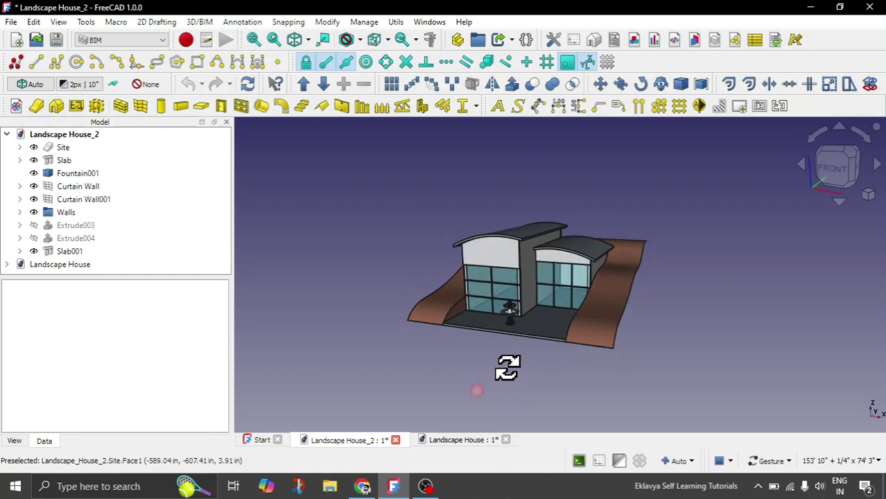
# Orbit and zoom around the site to inspect the house and its curved roofs
pyautogui.scroll(3, 483, 277)
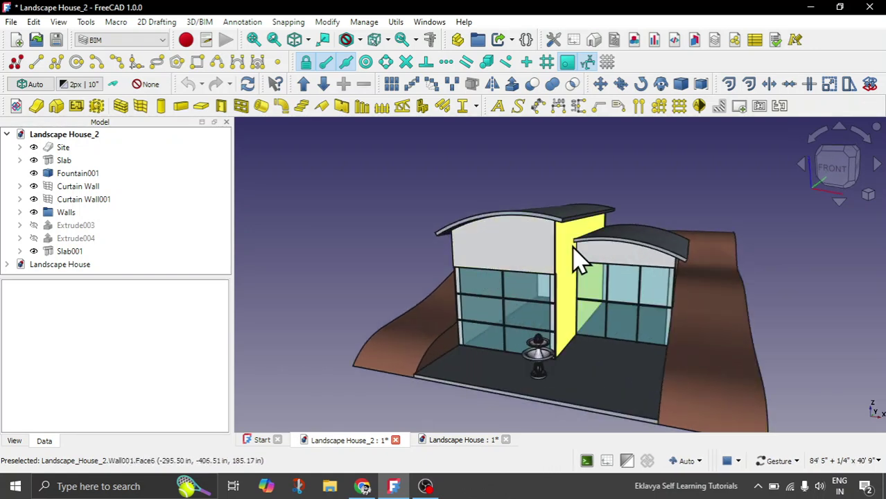
pyautogui.moveTo(568, 253)
pyautogui.mouseDown()
pyautogui.moveTo(575, 227)
pyautogui.moveTo(581, 237)
pyautogui.moveTo(569, 247)
pyautogui.moveTo(655, 253)
pyautogui.moveTo(562, 249)
pyautogui.mouseUp()
pyautogui.scroll(-3, 583, 250)
pyautogui.scroll(5, 524, 247)
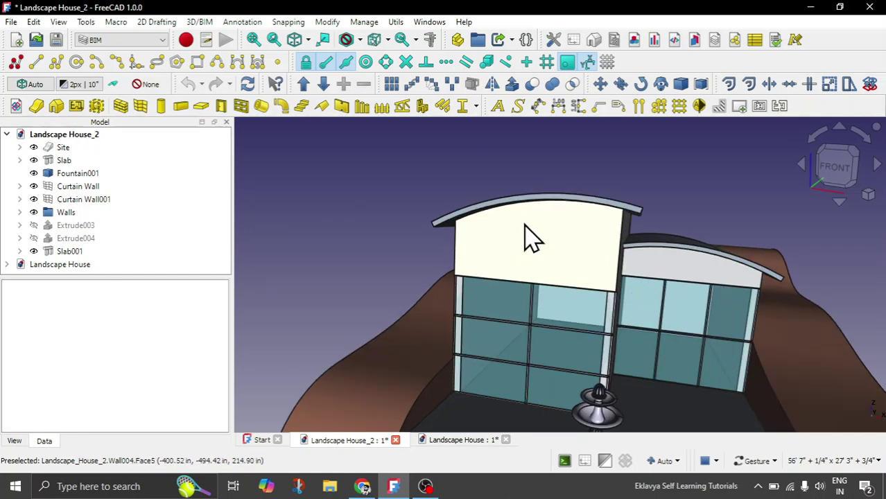
pyautogui.scroll(-3, 524, 239)
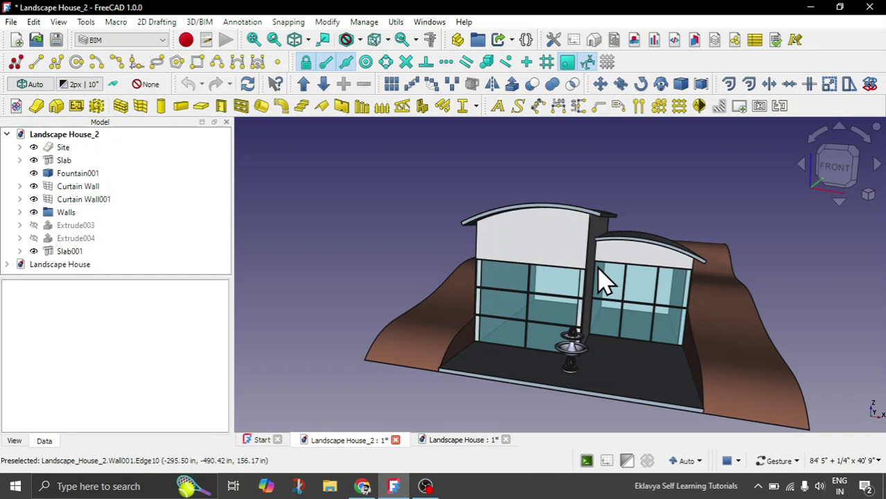
pyautogui.scroll(-3, 623, 283)
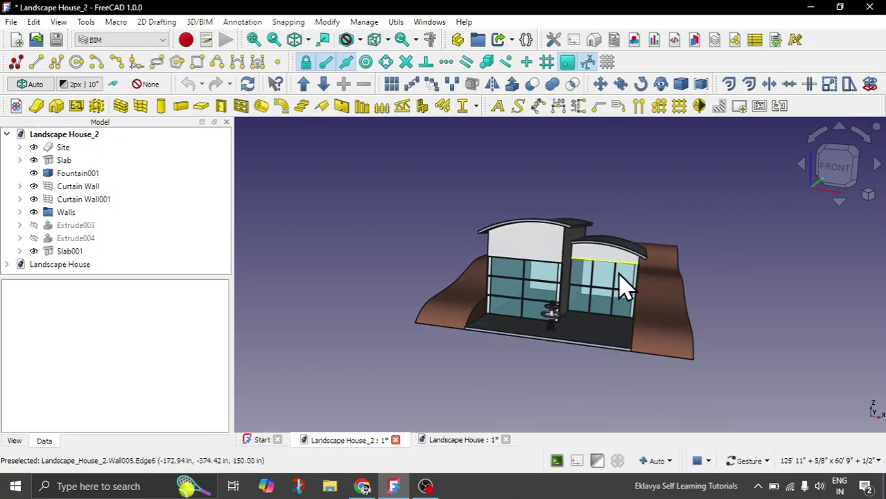
pyautogui.moveTo(623, 283); pyautogui.dragTo(584, 294)
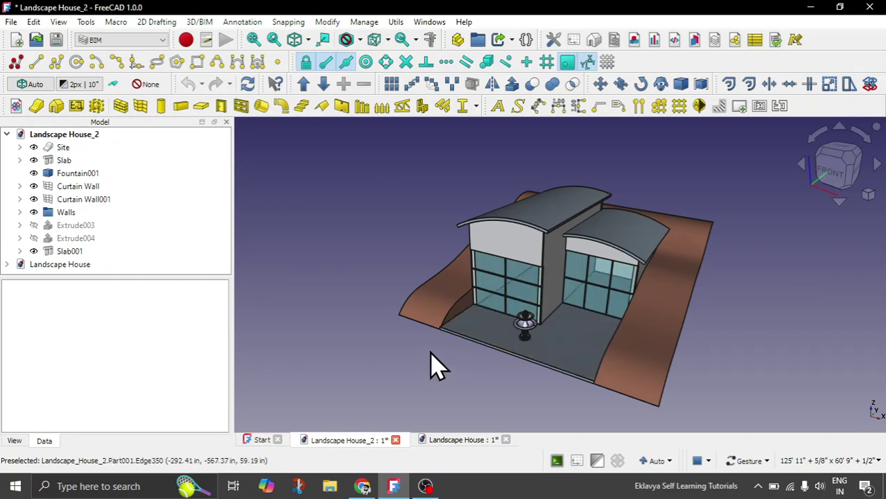
pyautogui.moveTo(682, 297); pyautogui.dragTo(667, 273)
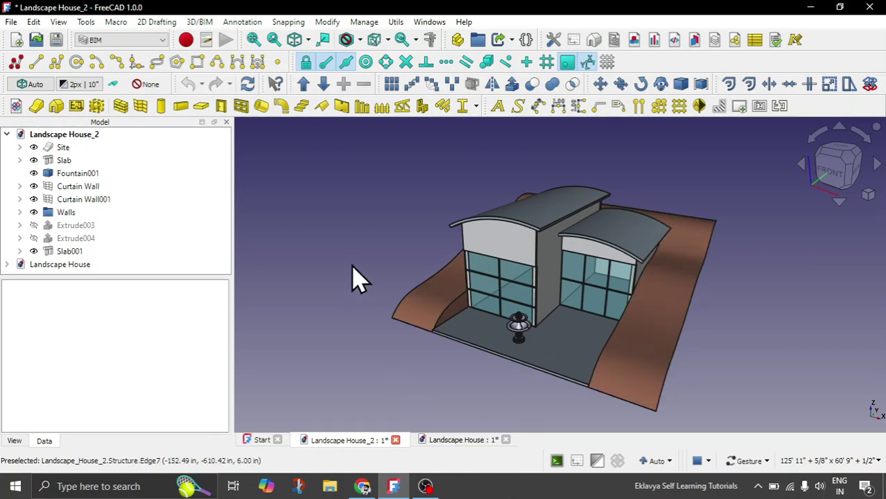
pyautogui.scroll(-2, 359, 281)
pyautogui.scroll(2, 405, 290)
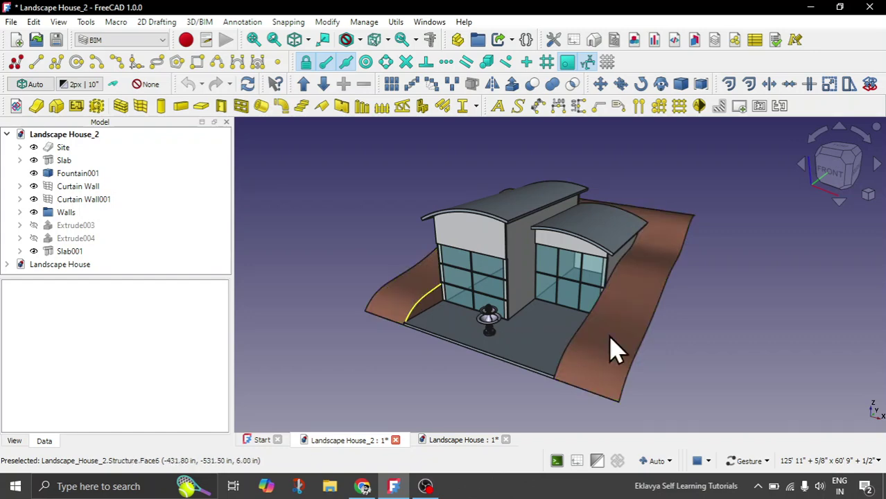
# Switch the view to perspective projection and orbit to look down on the roofs
pyautogui.click(869, 196)
pyautogui.click(853, 215)
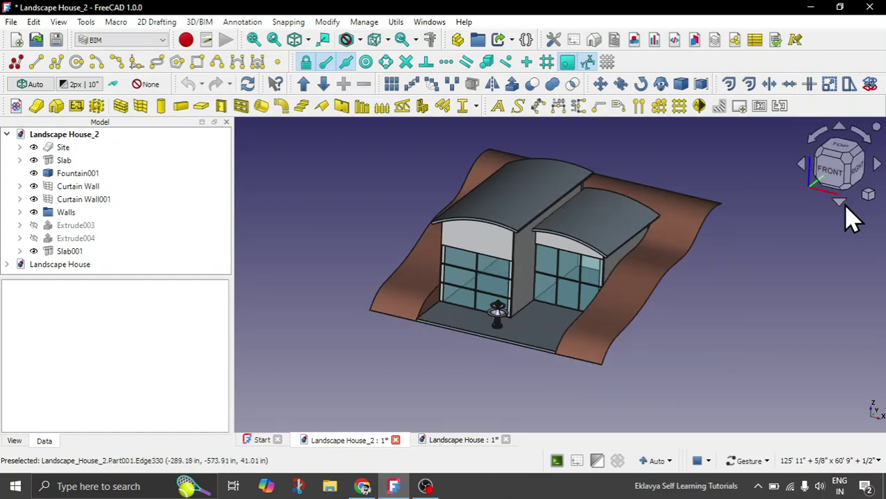
pyautogui.moveTo(652, 340); pyautogui.dragTo(659, 320)
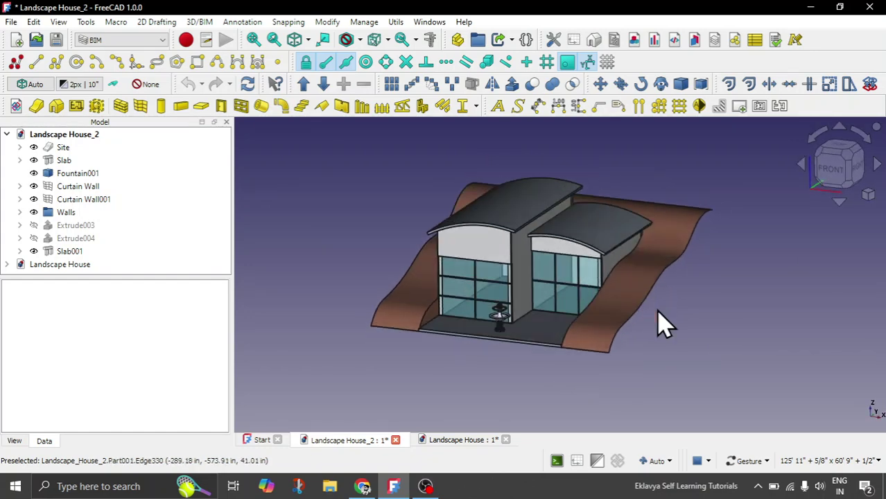
pyautogui.scroll(1, 514, 267)
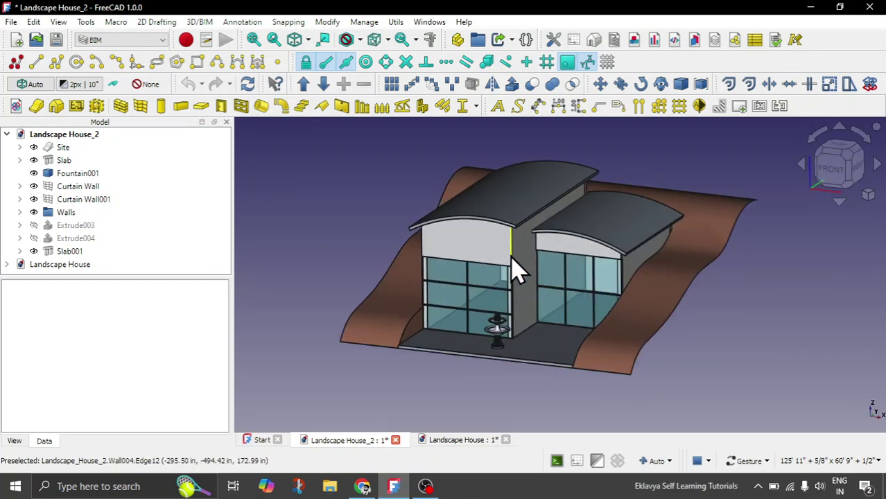
# Close the Landscape House_2 document, discarding its changes
pyautogui.click(458, 442)
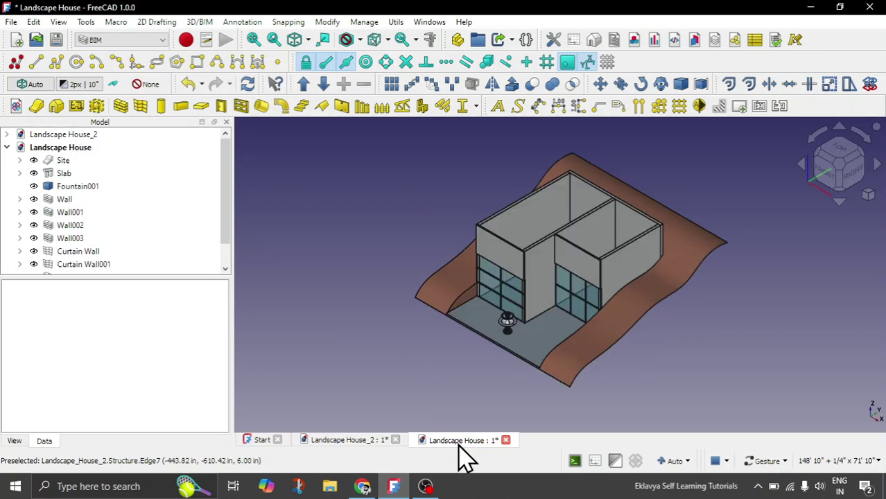
pyautogui.click(395, 440)
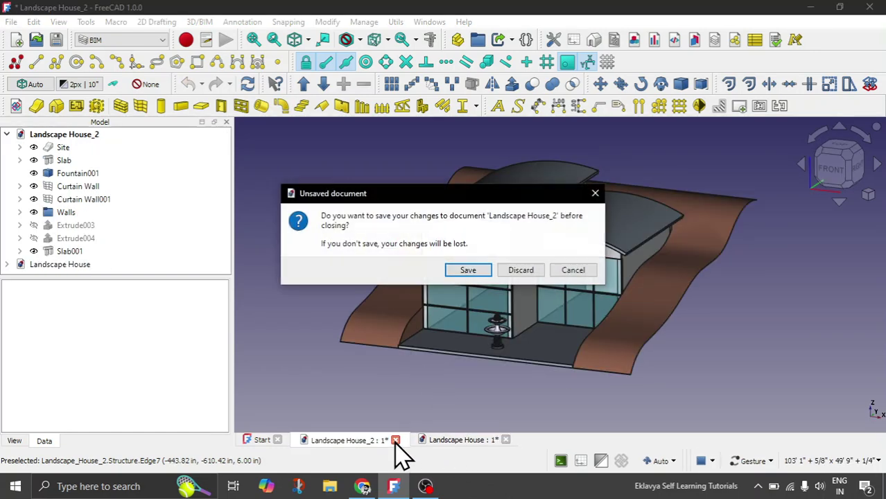
pyautogui.click(521, 272)
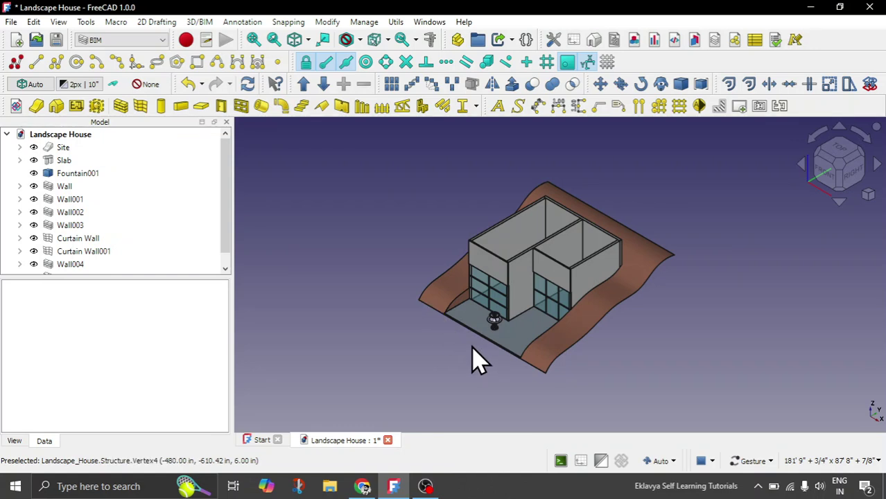
# Orbit the roofless Landscape House from the front and from above
pyautogui.moveTo(473, 366); pyautogui.dragTo(528, 346)
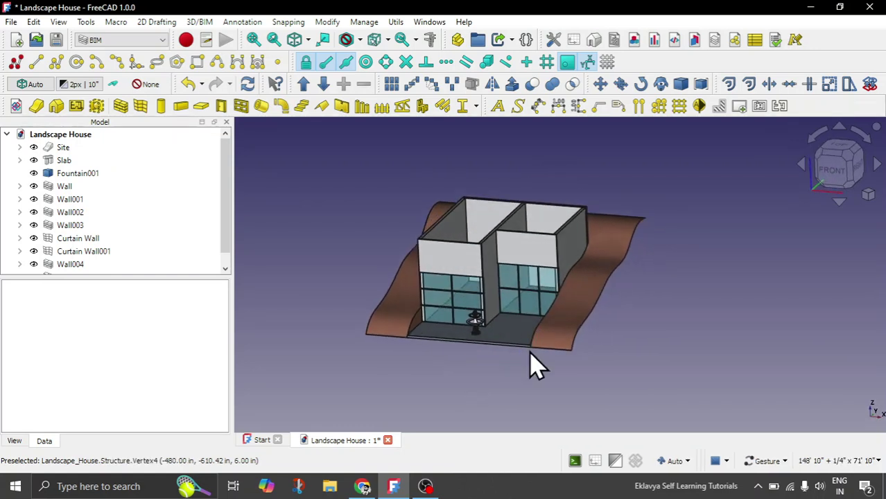
pyautogui.scroll(2, 423, 329)
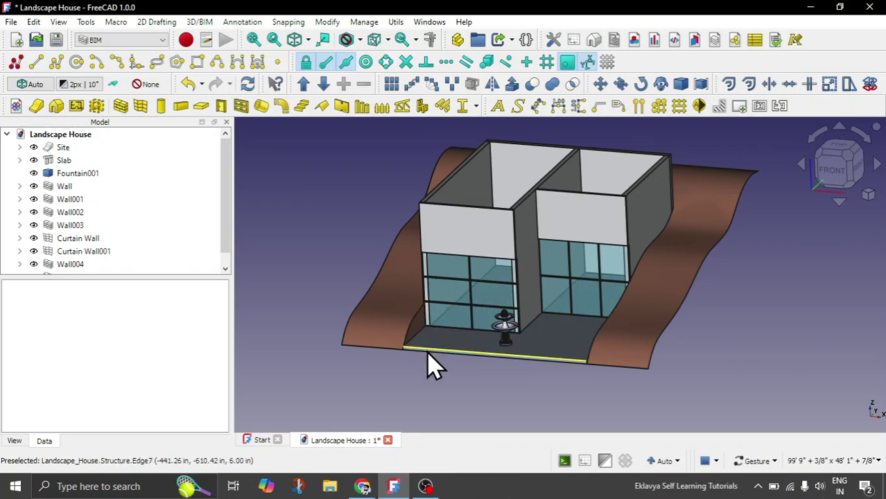
pyautogui.moveTo(754, 314)
pyautogui.mouseDown()
pyautogui.moveTo(800, 311)
pyautogui.moveTo(674, 304)
pyautogui.moveTo(748, 295)
pyautogui.moveTo(761, 308)
pyautogui.mouseUp()
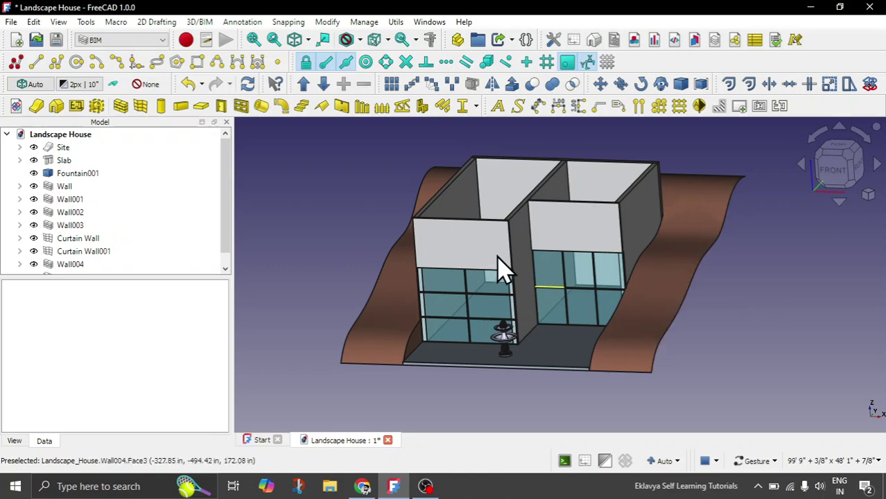
pyautogui.moveTo(500, 267); pyautogui.dragTo(512, 231)
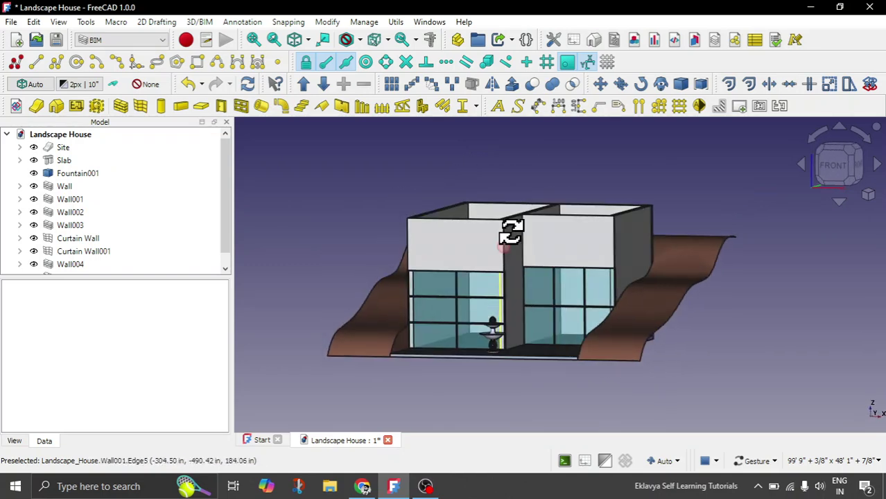
pyautogui.moveTo(553, 319); pyautogui.dragTo(540, 338)
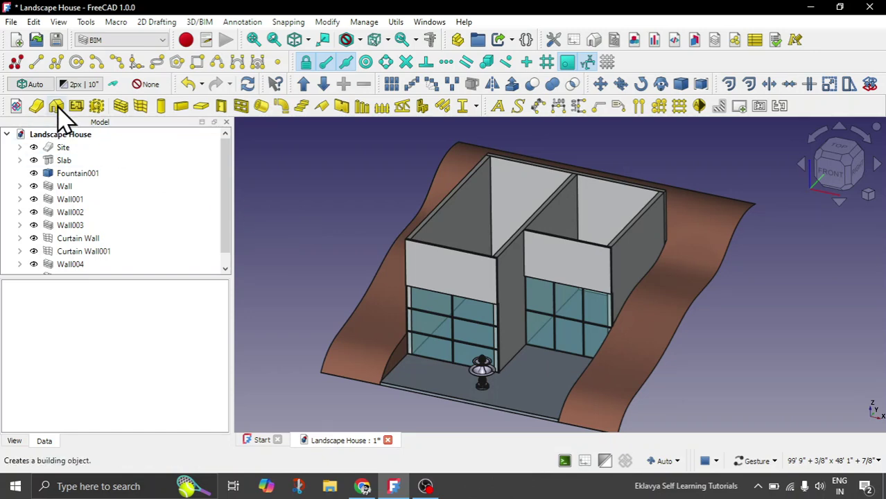
# Set the working plane to Front (XZ), using the site as reference
pyautogui.click(30, 85)
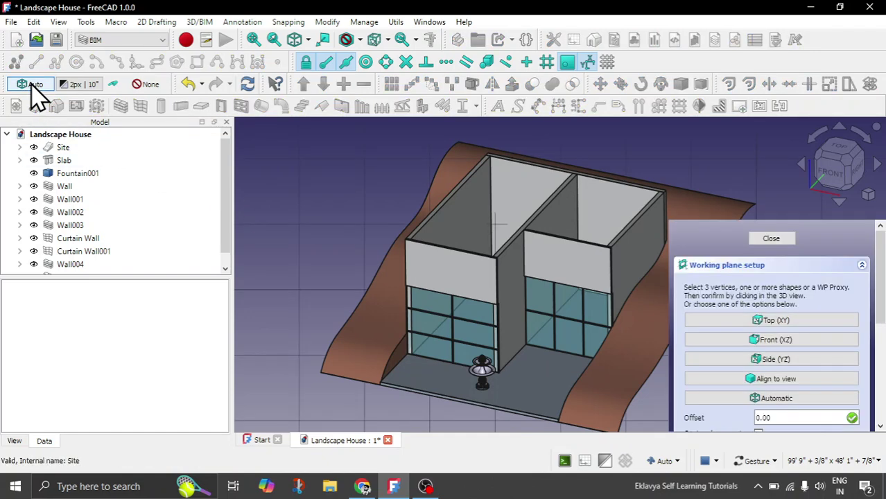
pyautogui.click(405, 211)
pyautogui.click(817, 341)
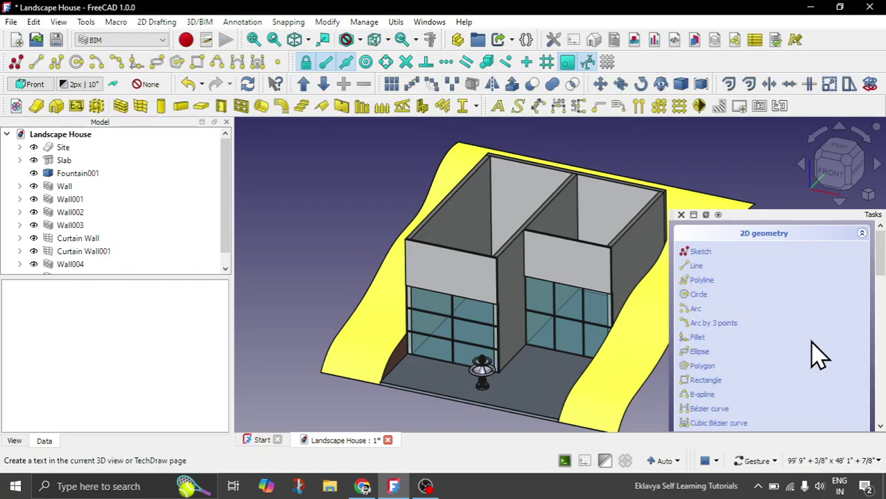
pyautogui.scroll(-5, 880, 291)
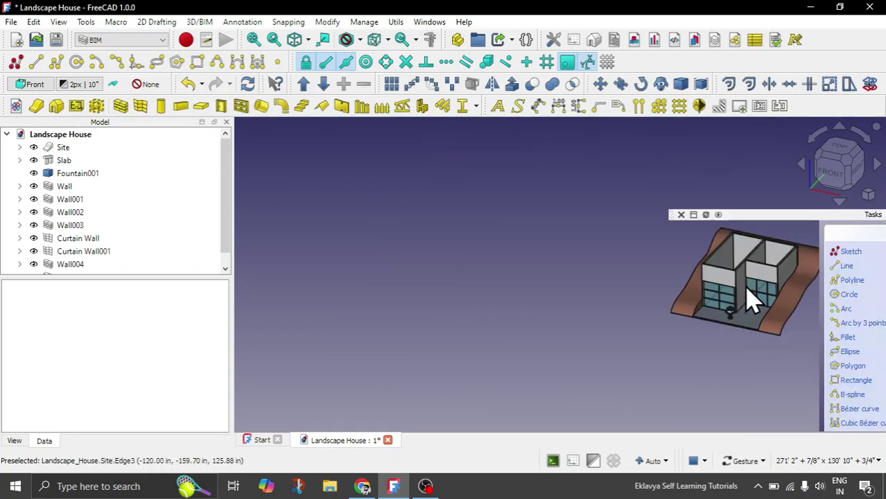
pyautogui.scroll(-1, 396, 204)
pyautogui.moveTo(593, 277); pyautogui.dragTo(573, 227)
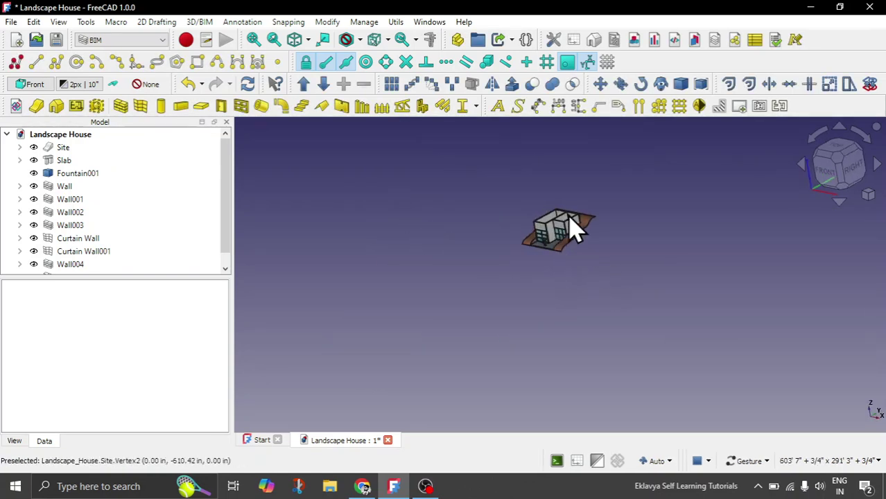
# Turn on the Draft grid and orbit to a frontal view of the house
pyautogui.click(607, 63)
pyautogui.scroll(5, 579, 235)
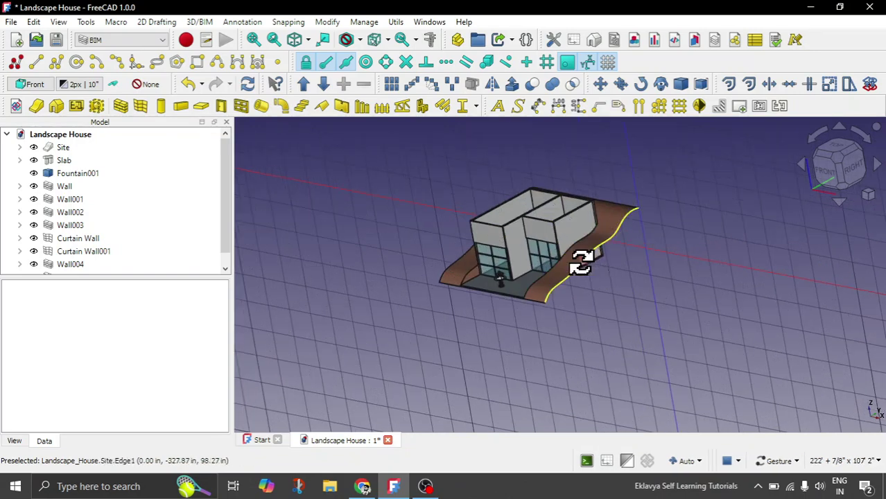
pyautogui.moveTo(580, 260); pyautogui.dragTo(633, 267)
pyautogui.scroll(2, 479, 267)
pyautogui.moveTo(737, 291); pyautogui.dragTo(771, 283)
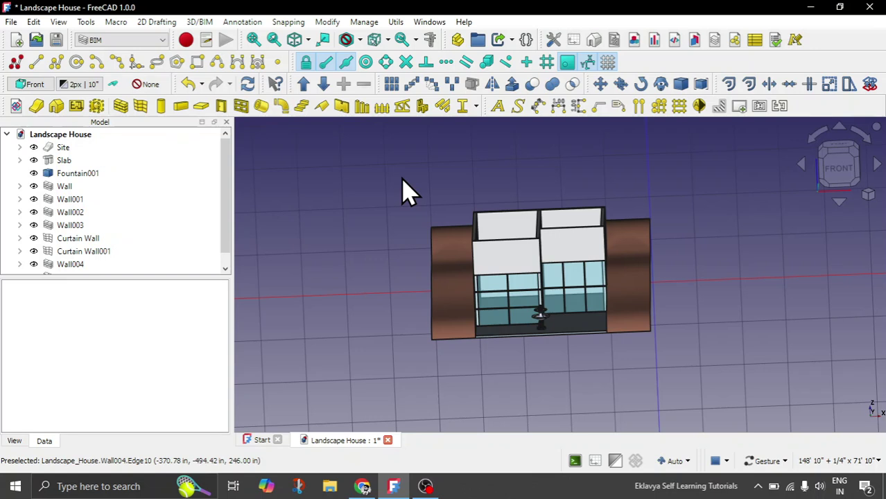
# Start a new sketch on the front plane over the house
pyautogui.click(16, 63)
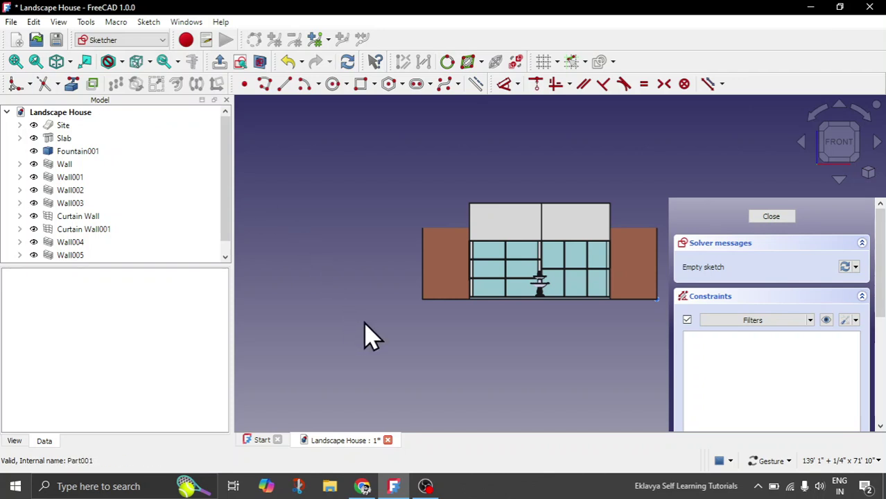
pyautogui.scroll(-1, 374, 336)
pyautogui.scroll(1, 501, 251)
pyautogui.scroll(2, 333, 243)
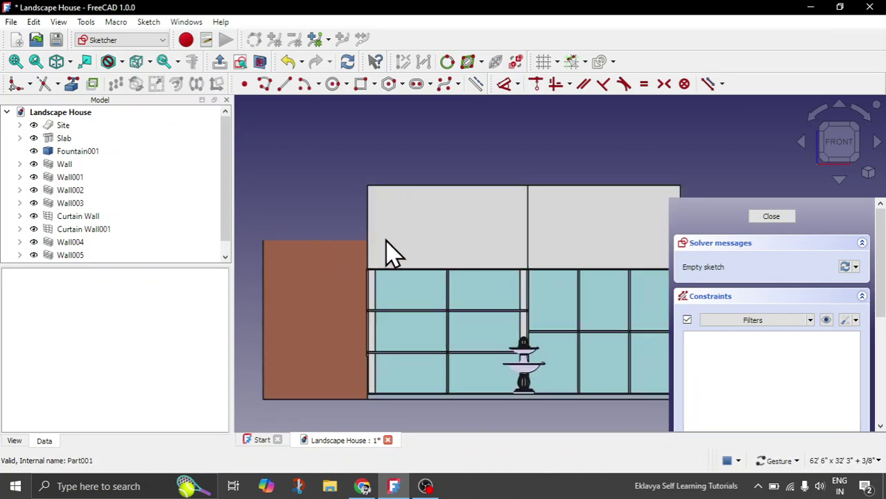
pyautogui.scroll(-1, 386, 240)
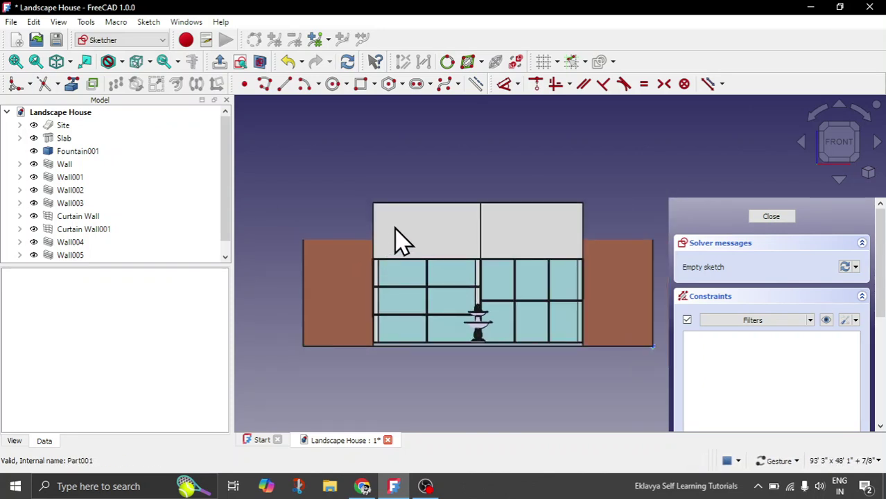
pyautogui.scroll(1, 396, 238)
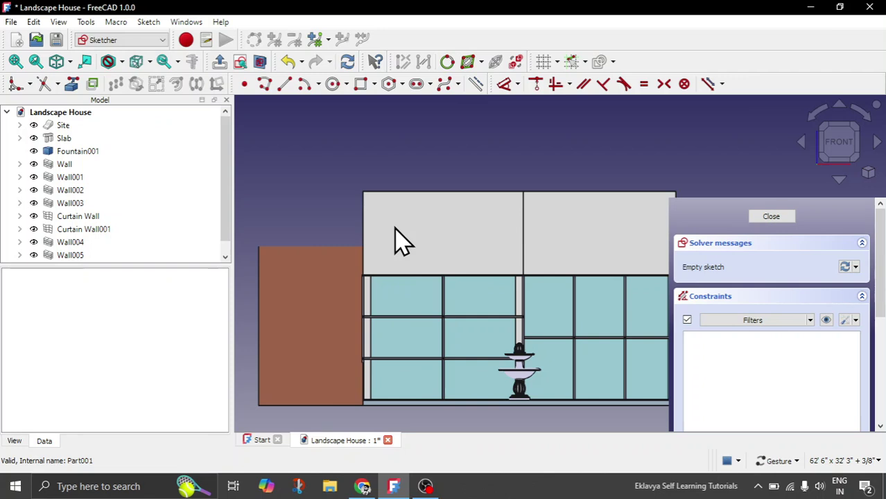
pyautogui.scroll(-1, 395, 239)
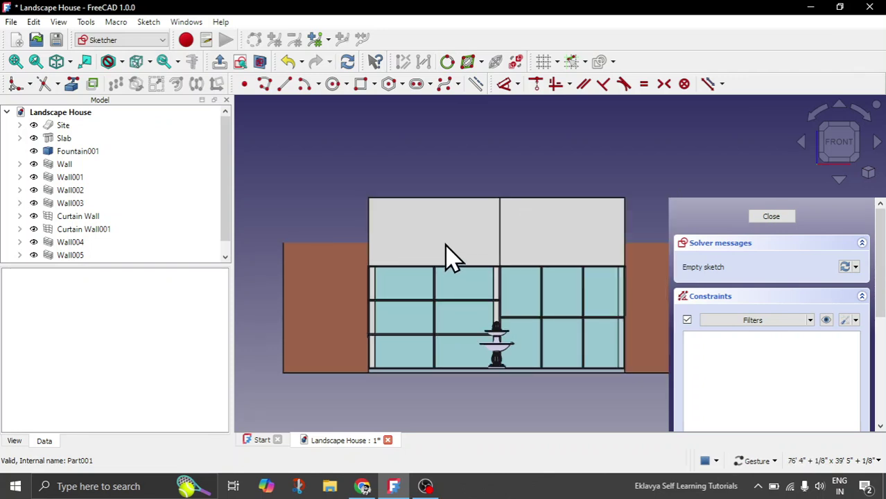
pyautogui.scroll(1, 421, 180)
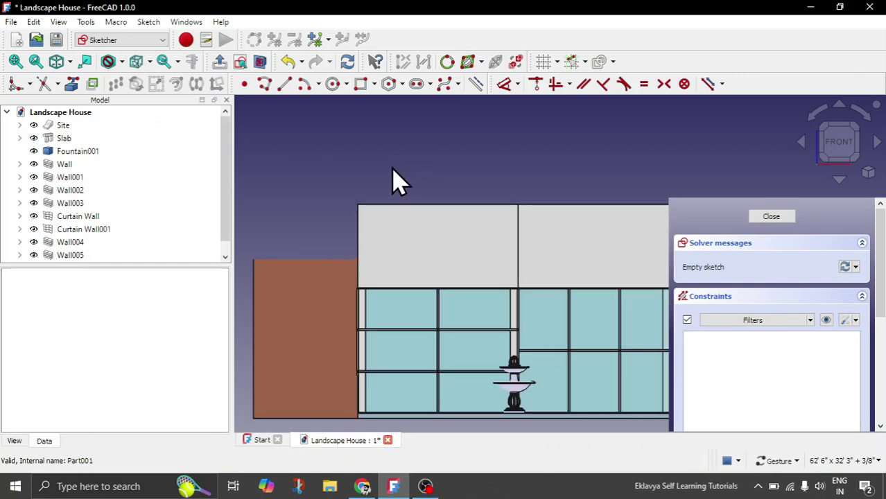
# Draw a three-point roof arc above the house's left front wall
pyautogui.click(321, 84)
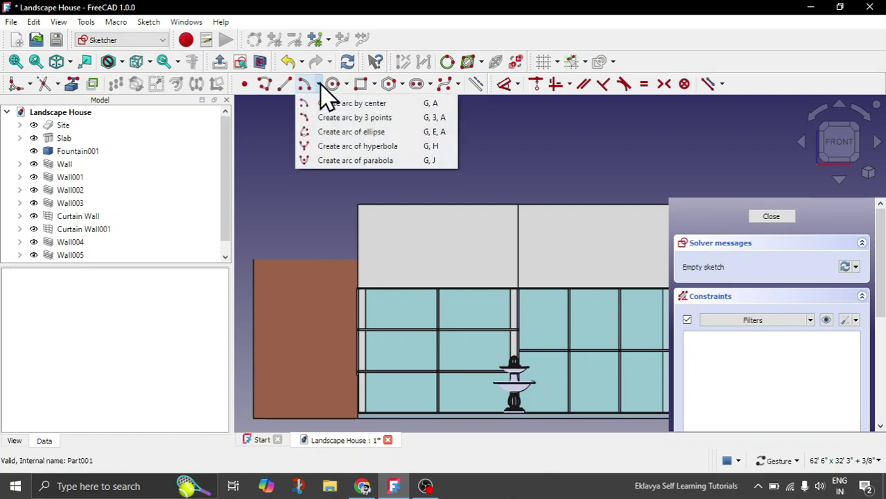
pyautogui.click(329, 119)
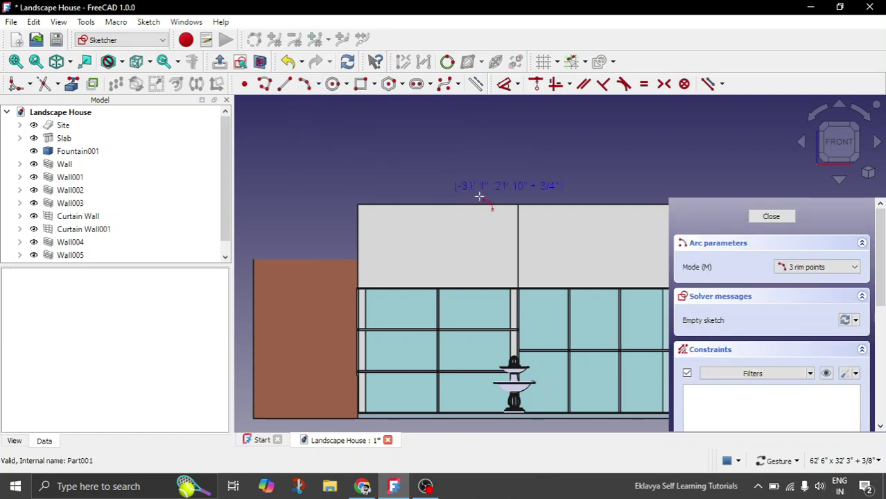
pyautogui.click(517, 221)
pyautogui.click(317, 241)
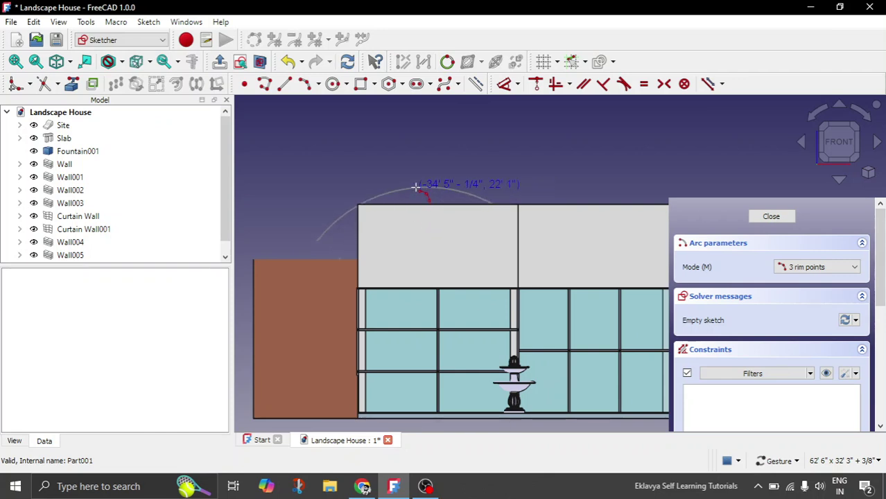
pyautogui.click(416, 193)
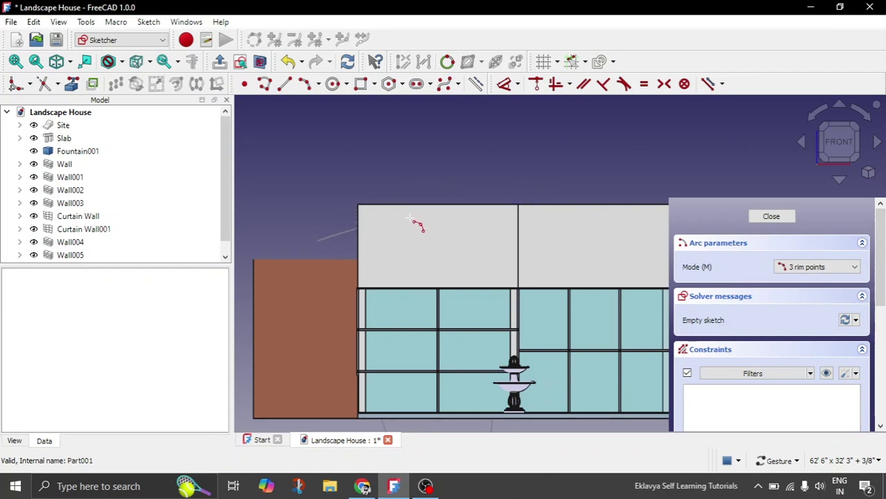
pyautogui.rightClick(335, 250)
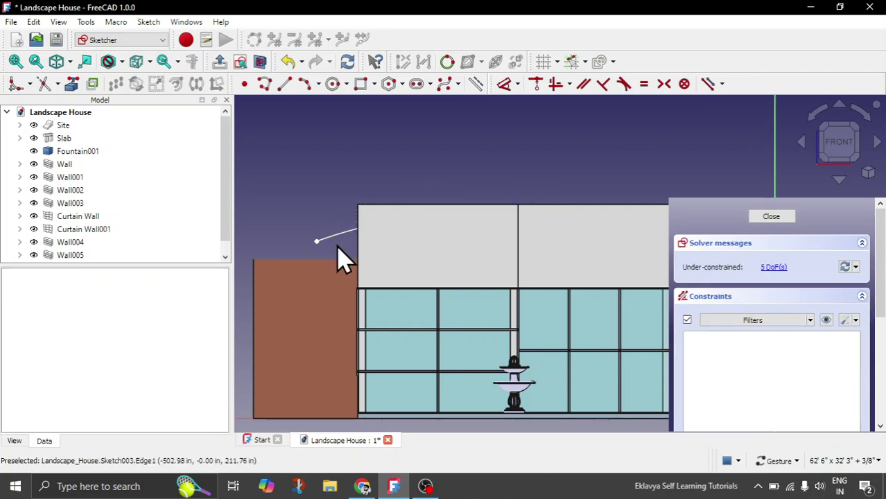
pyautogui.click(261, 64)
pyautogui.scroll(-5, 415, 214)
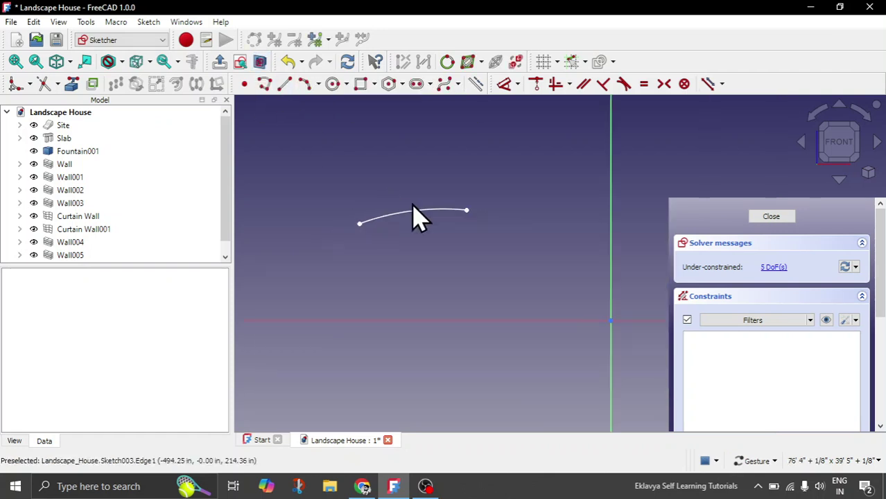
pyautogui.scroll(2, 395, 208)
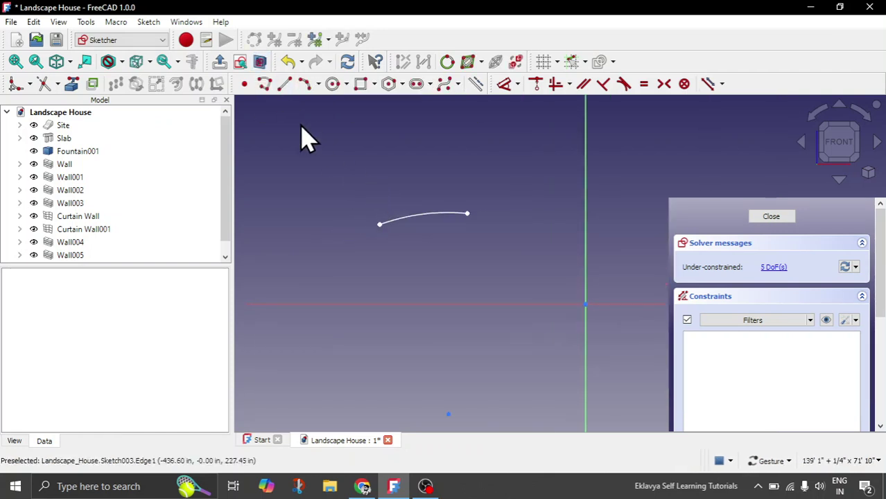
pyautogui.click(262, 64)
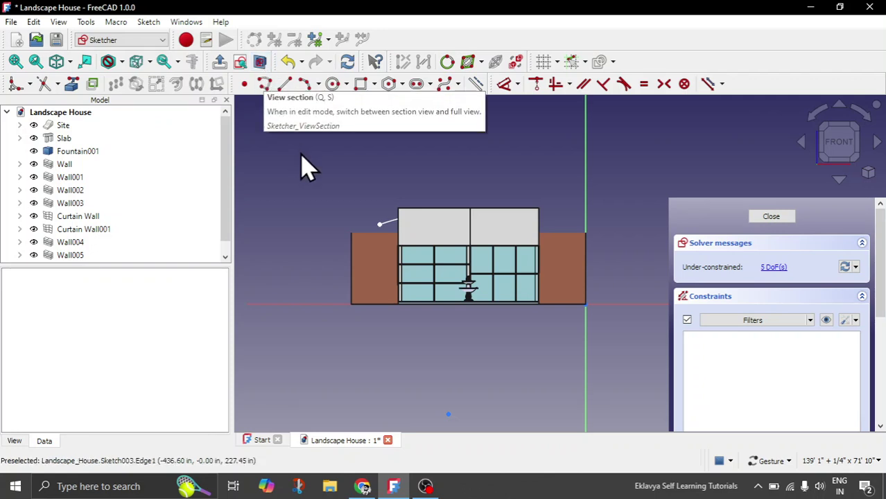
pyautogui.scroll(-2, 489, 197)
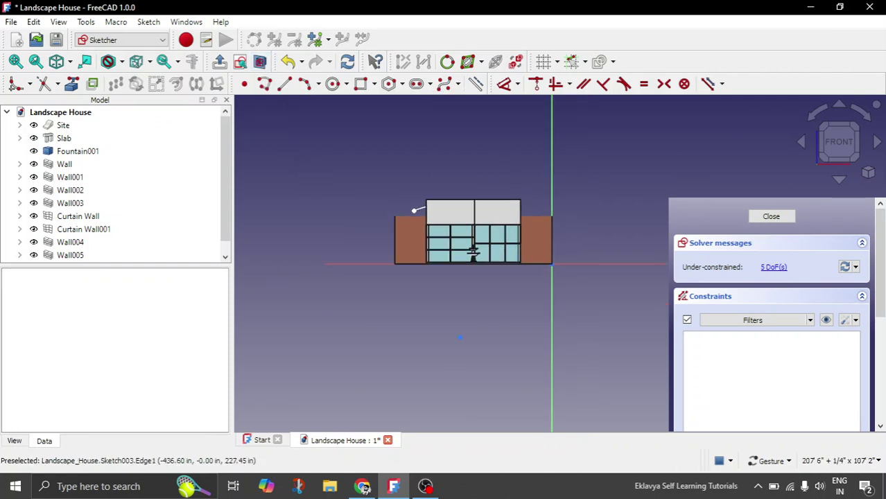
pyautogui.click(863, 141)
pyautogui.scroll(-2, 524, 270)
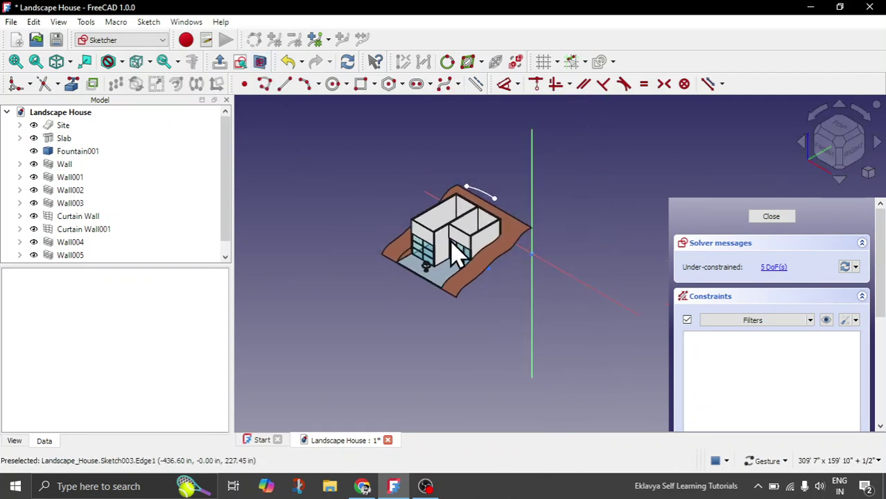
pyautogui.scroll(2, 506, 216)
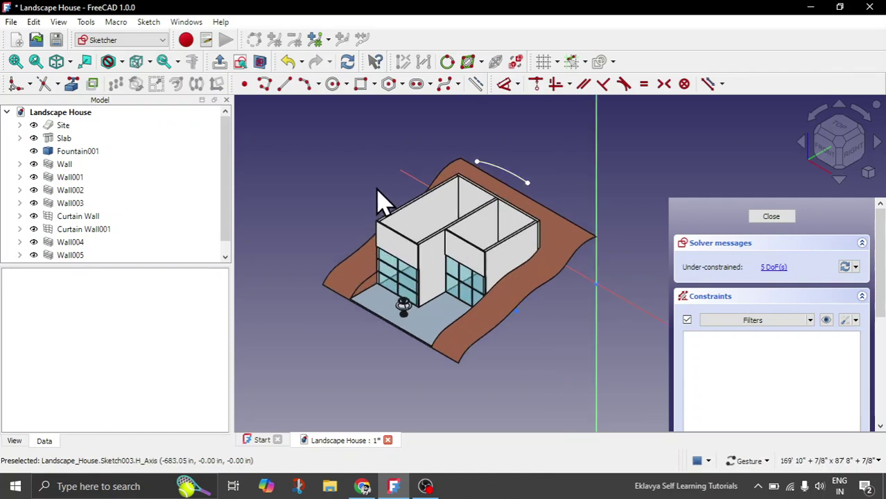
# Set Sketch003's Placement position y to -20'
pyautogui.scroll(-1, 102, 220)
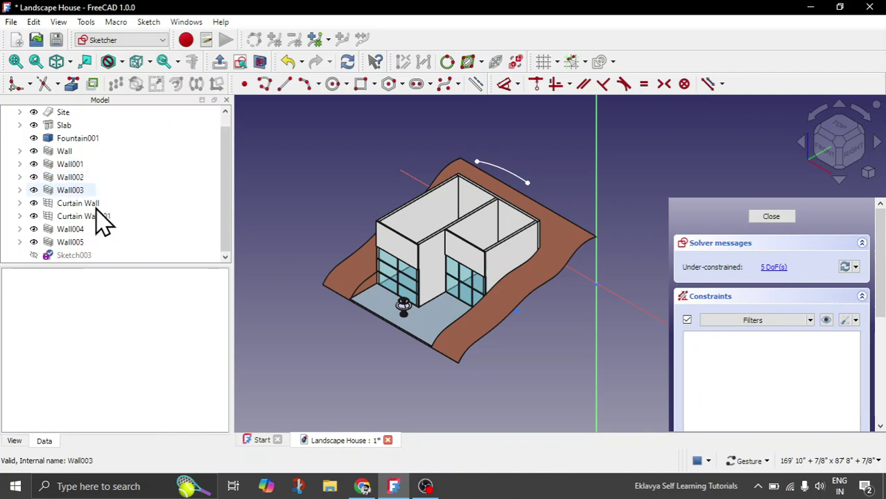
pyautogui.click(74, 257)
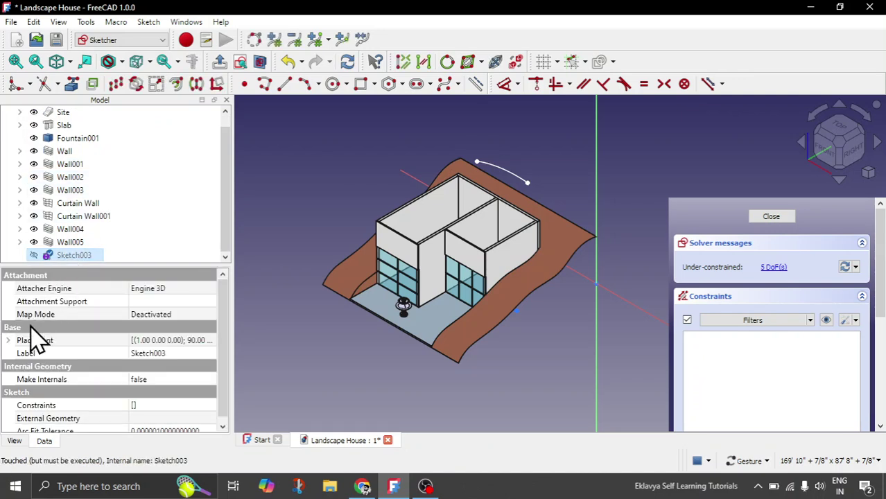
pyautogui.click(7, 340)
pyautogui.click(21, 379)
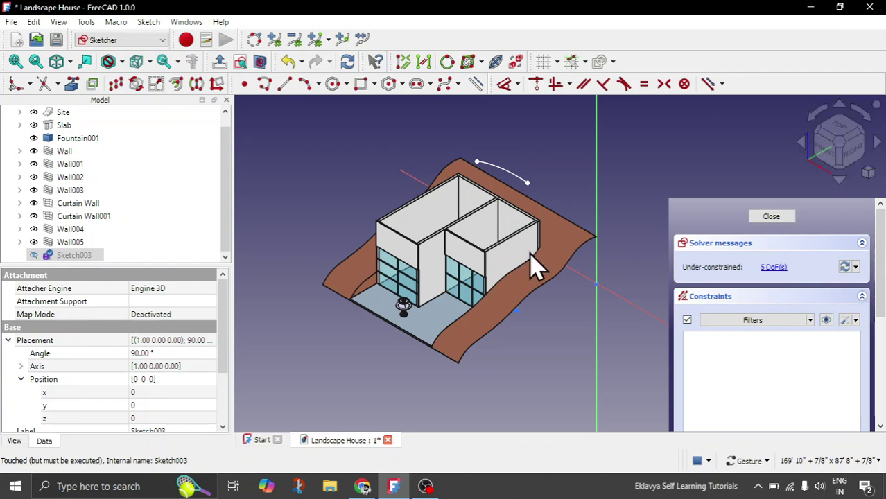
pyautogui.click(143, 405)
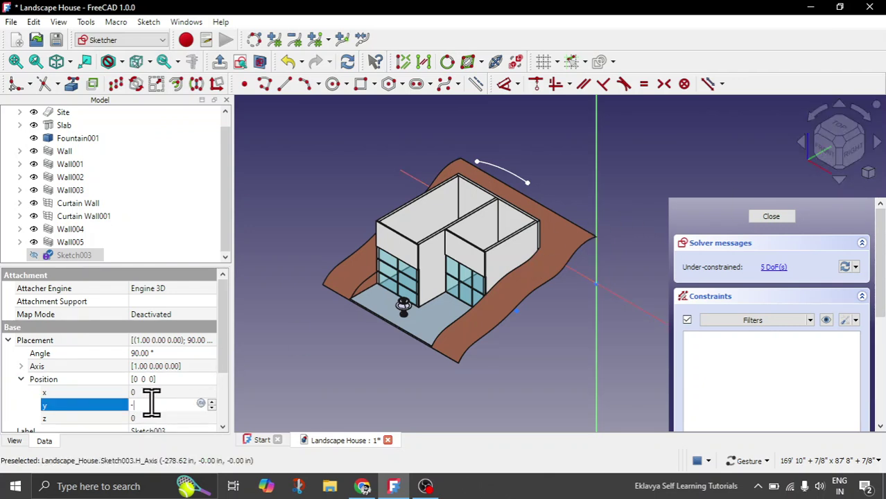
pyautogui.write('-20')
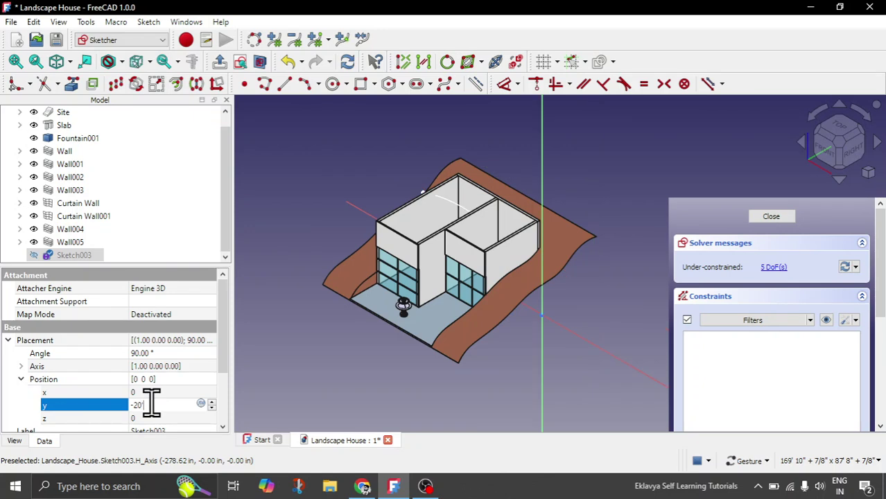
pyautogui.press('Return')
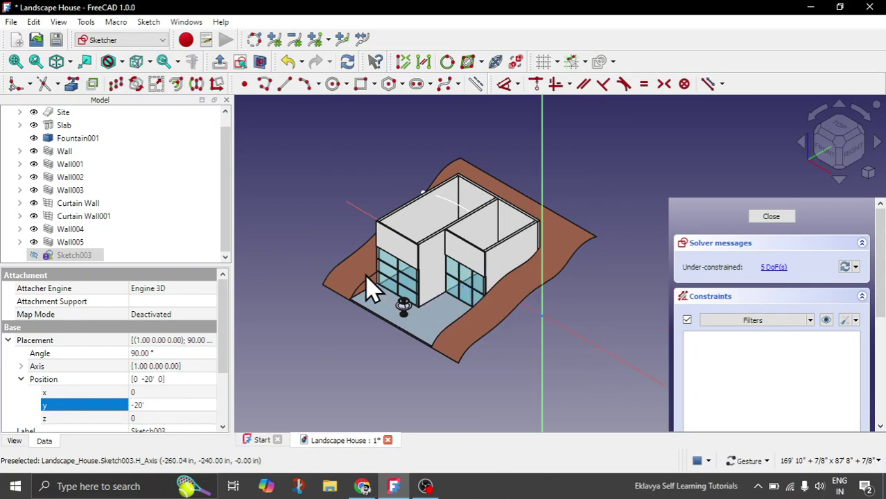
# Check the sketch in front view with the house hidden, then return to isometric
pyautogui.click(306, 219)
pyautogui.click(830, 160)
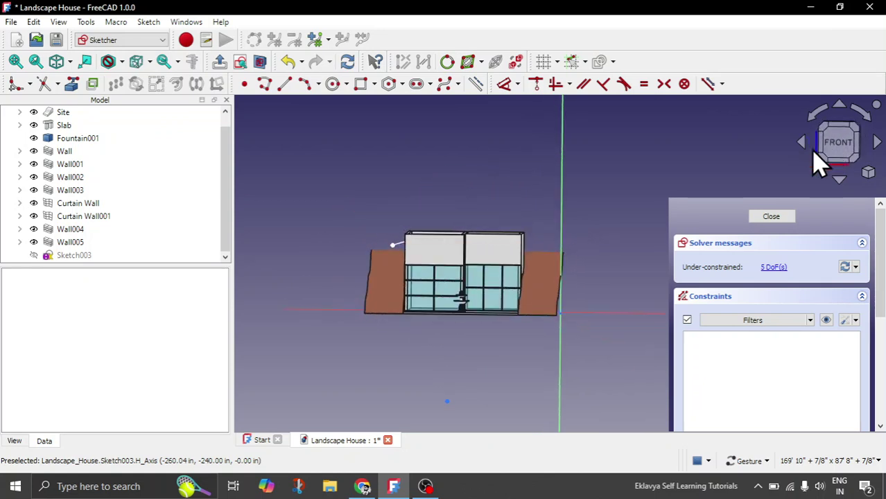
pyautogui.click(260, 61)
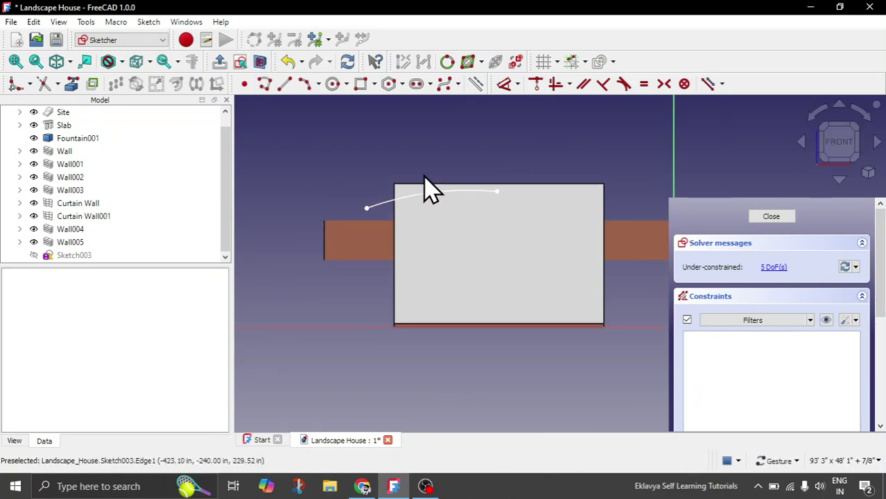
pyautogui.click(260, 61)
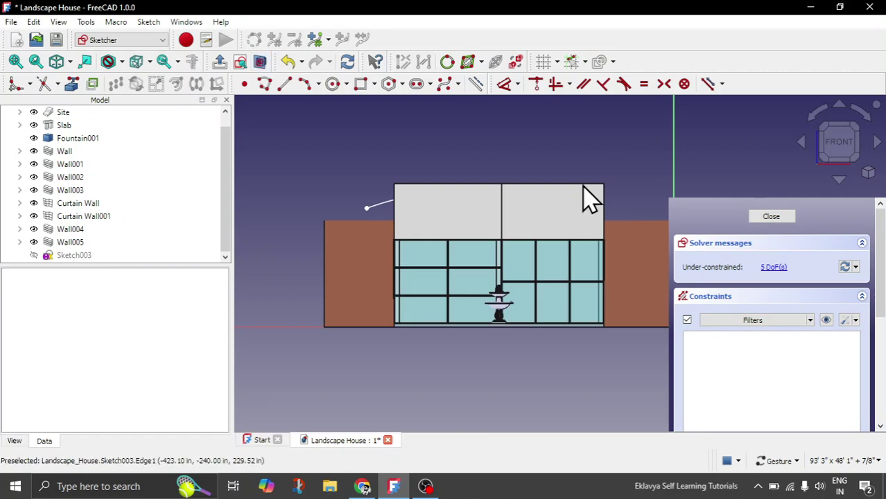
pyautogui.click(861, 140)
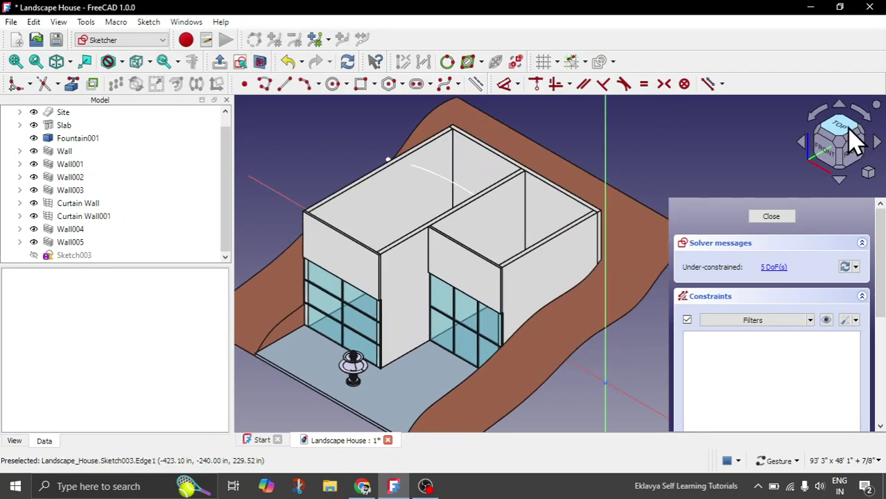
pyautogui.click(73, 255)
pyautogui.click(141, 406)
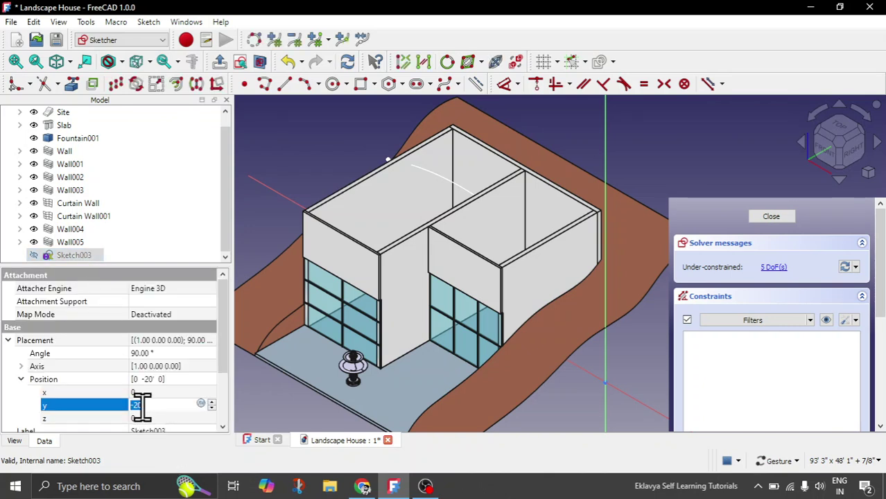
pyautogui.click(177, 408)
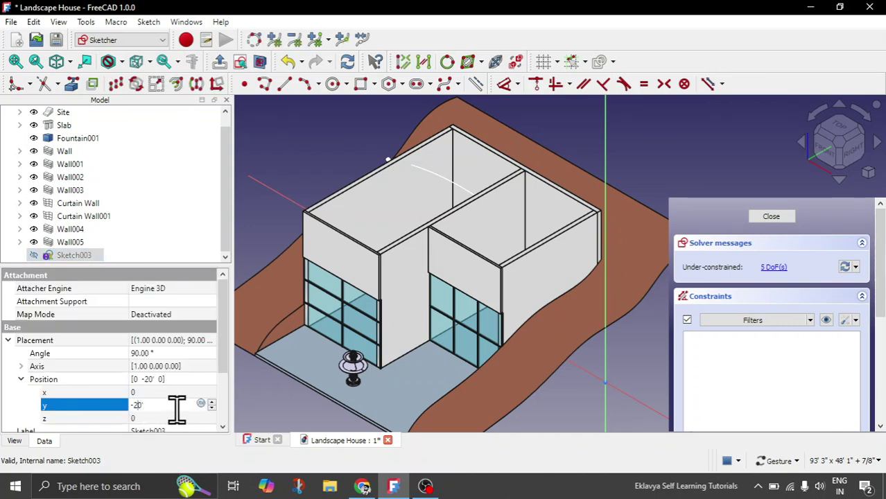
pyautogui.scroll(-10, 177, 409)
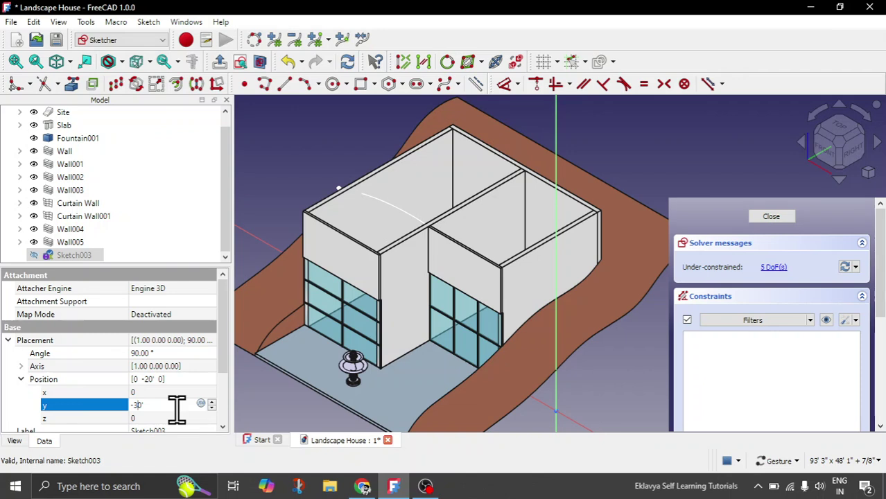
pyautogui.scroll(-10, 177, 409)
pyautogui.scroll(-10, 177, 409)
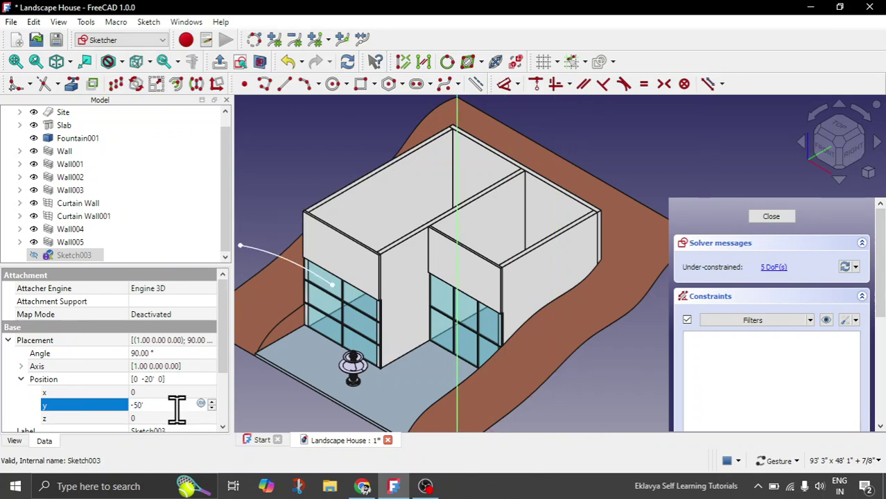
pyautogui.click(704, 146)
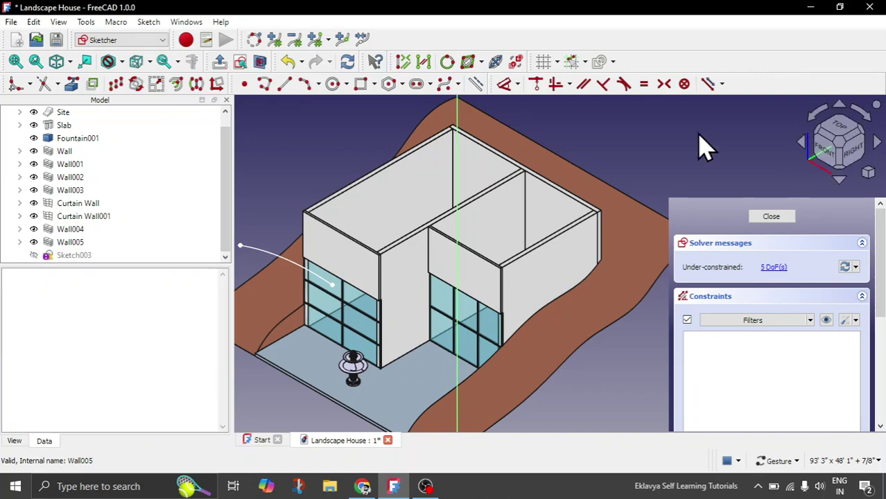
pyautogui.click(836, 154)
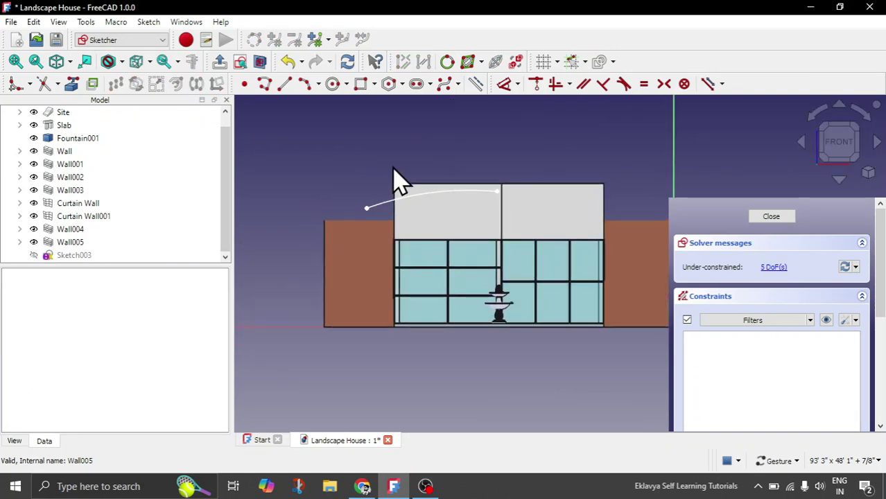
pyautogui.scroll(4, 472, 228)
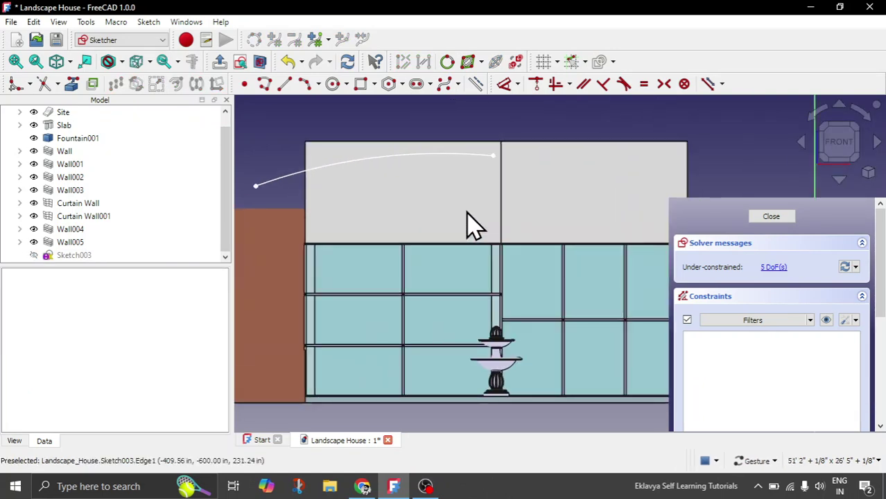
pyautogui.scroll(-3, 472, 227)
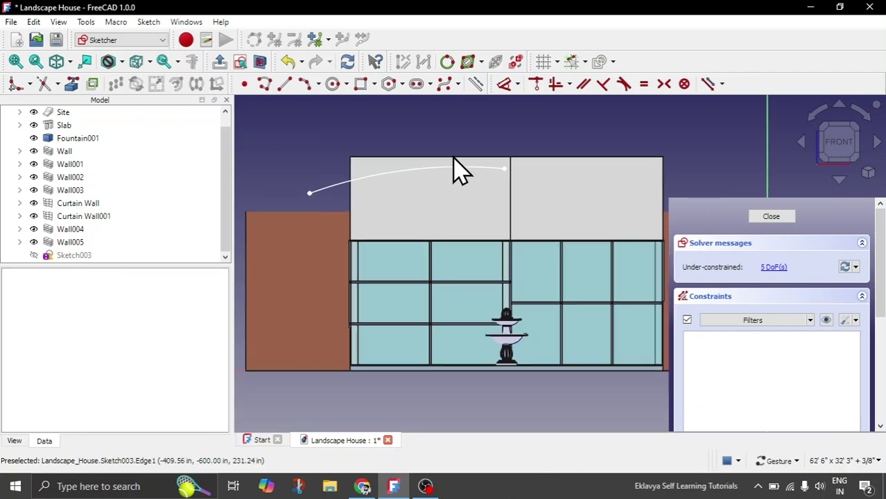
pyautogui.scroll(1, 354, 180)
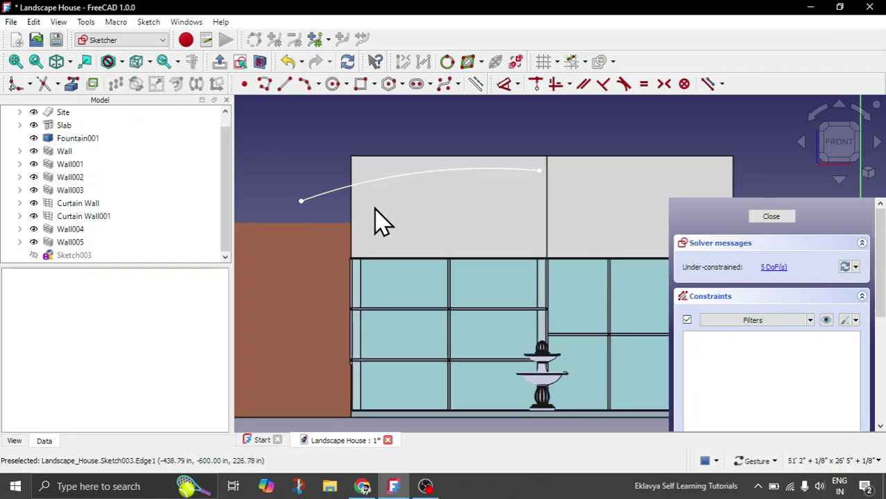
pyautogui.scroll(-1, 353, 198)
pyautogui.scroll(1, 622, 170)
pyautogui.scroll(-2, 352, 162)
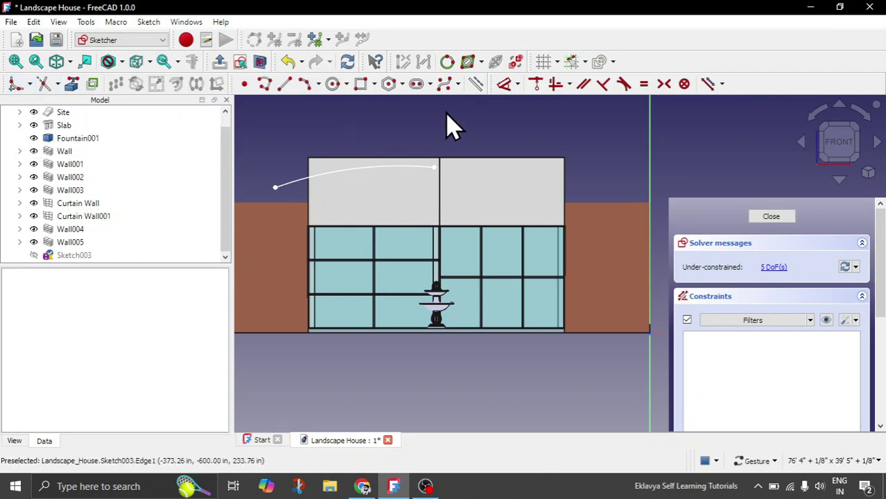
# Draw a three-point arc from the roof middle past the right wall, bulging like the first
pyautogui.click(303, 84)
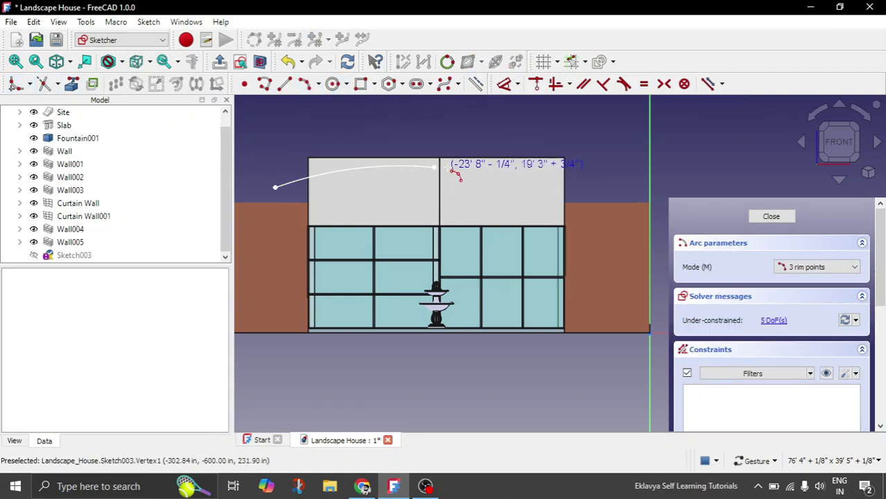
pyautogui.click(448, 171)
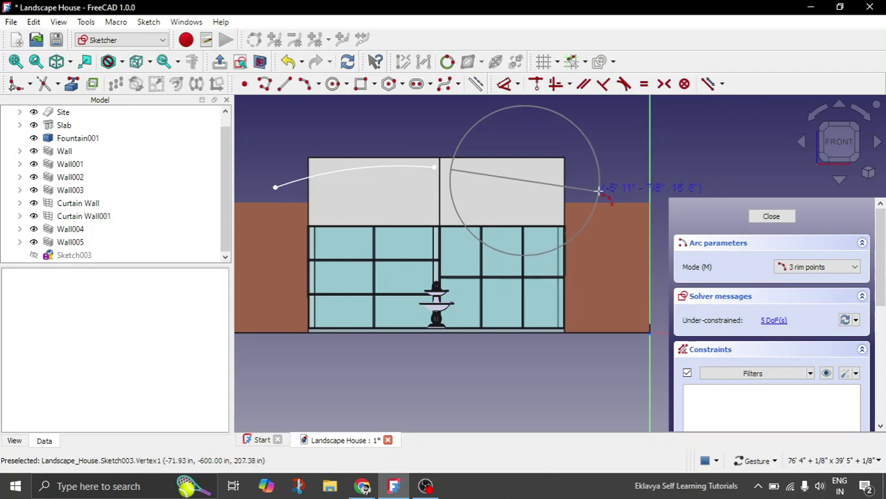
pyautogui.click(600, 192)
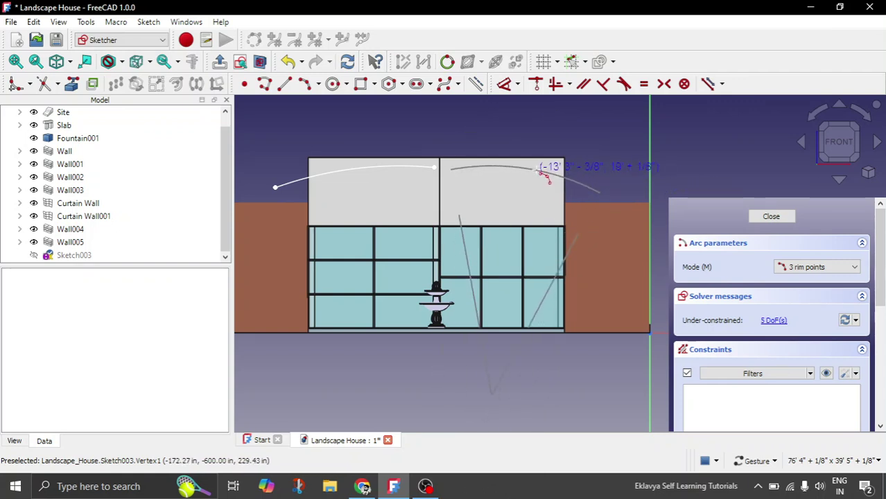
pyautogui.click(541, 172)
pyautogui.press('Escape')
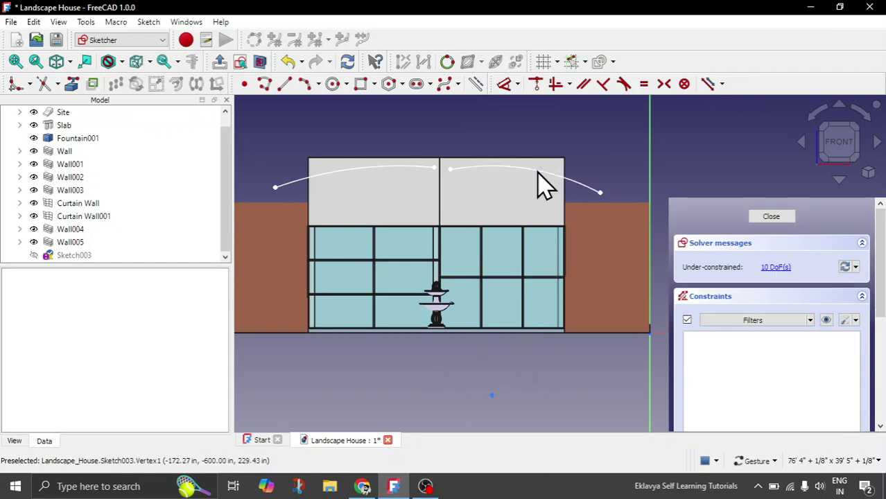
pyautogui.scroll(-1, 559, 215)
pyautogui.scroll(1, 449, 194)
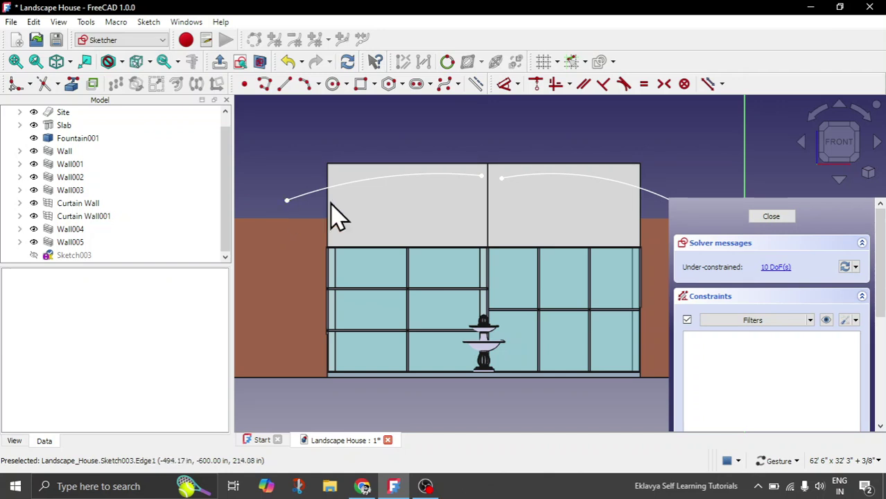
pyautogui.scroll(2, 271, 208)
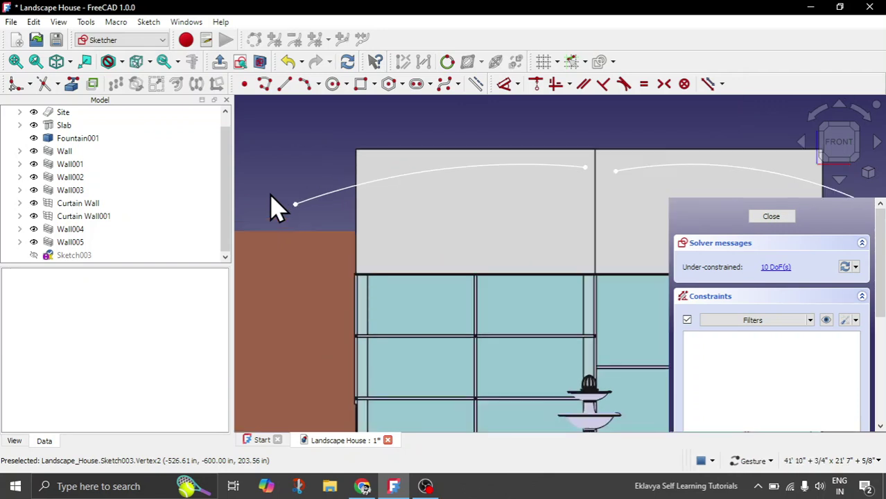
# Link the outer left and right wall edges into the sketch as external geometry
pyautogui.click(69, 85)
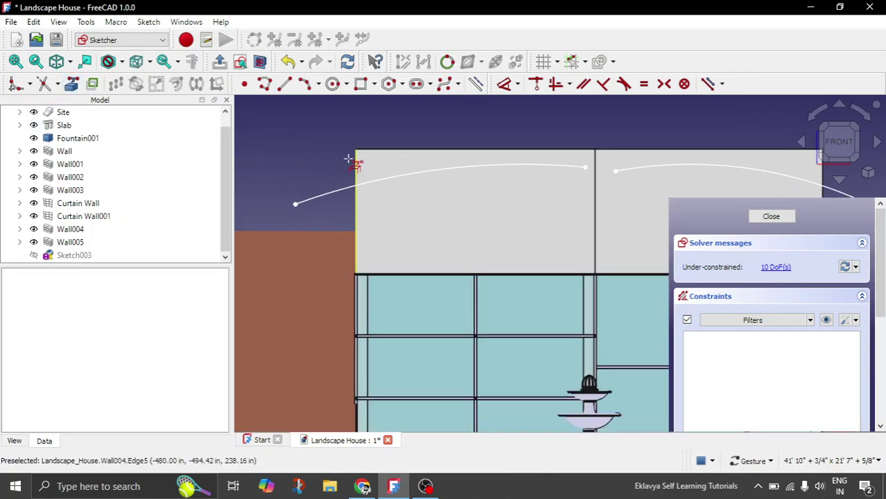
pyautogui.scroll(-2, 296, 159)
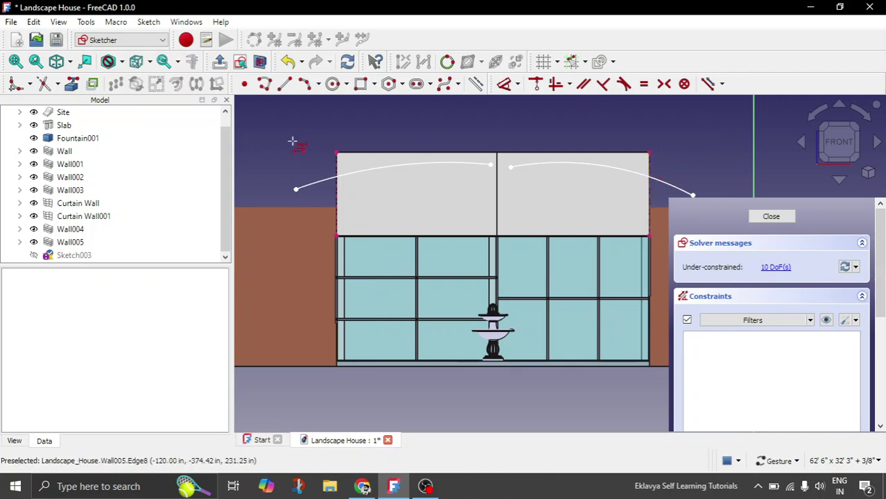
pyautogui.scroll(1, 292, 142)
pyautogui.press('Escape')
pyautogui.click(297, 200)
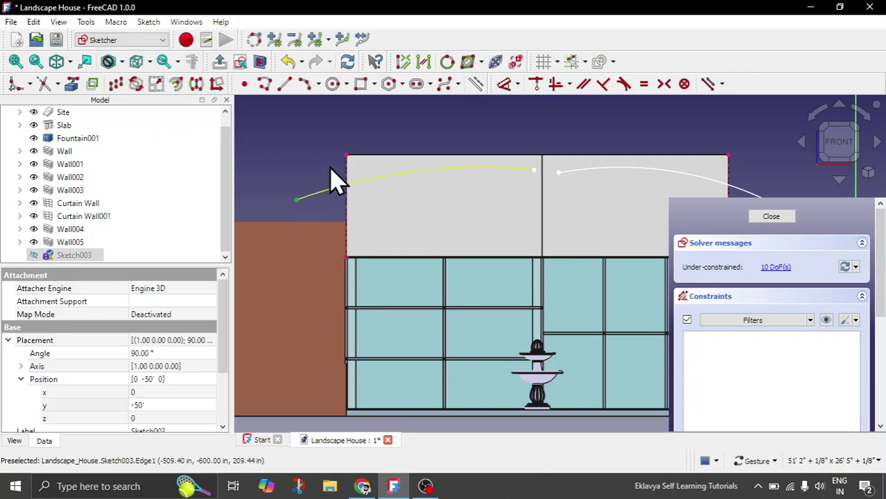
# Constrain the left arc's outer end 1' 6" horizontally beyond the wall corner
pyautogui.click(517, 83)
pyautogui.click(524, 124)
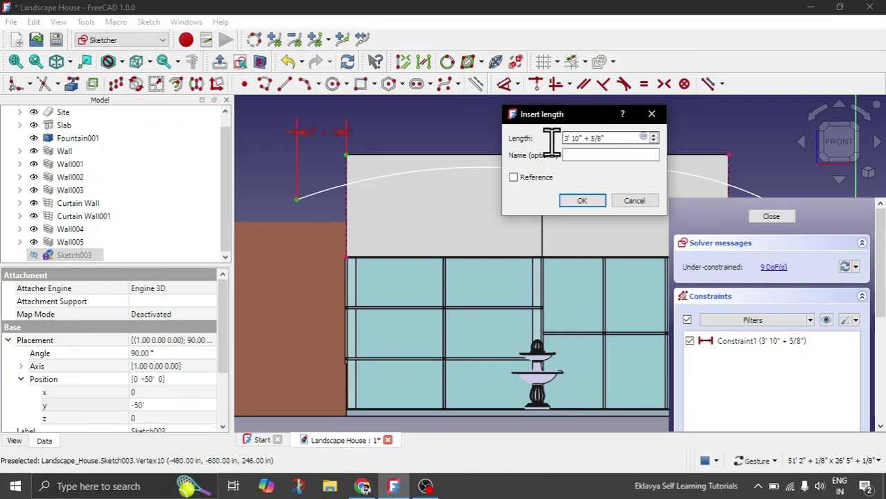
pyautogui.moveTo(612, 138); pyautogui.dragTo(562, 149)
pyautogui.write('1.5')
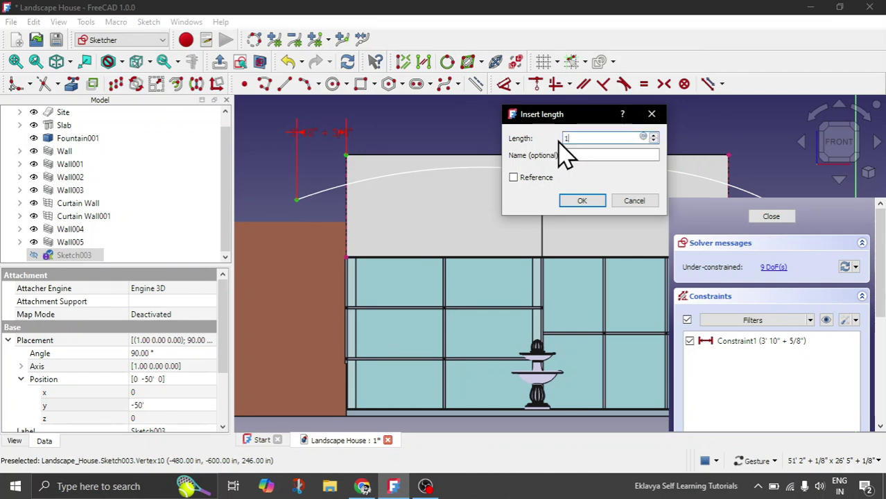
pyautogui.click(582, 200)
pyautogui.scroll(-1, 283, 202)
pyautogui.scroll(1, 610, 190)
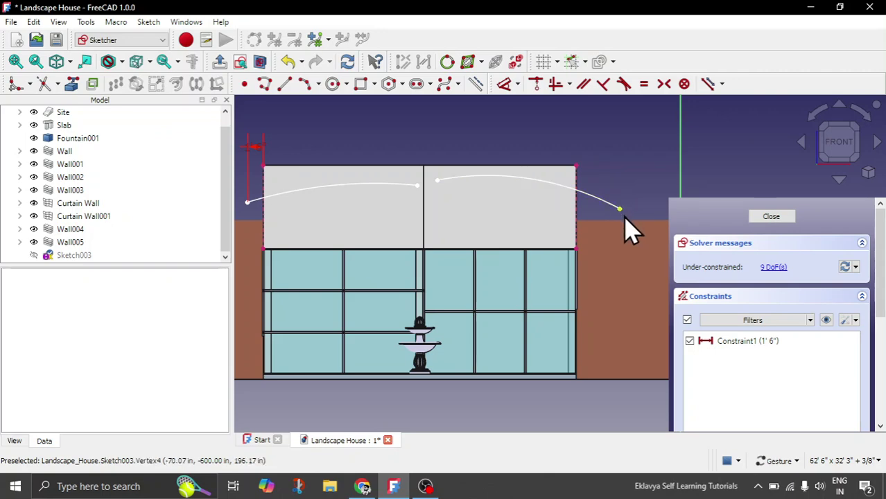
# Constrain the right arc's outer end 1' 6" horizontally beyond the top-right wall corner
pyautogui.click(620, 210)
pyautogui.click(575, 166)
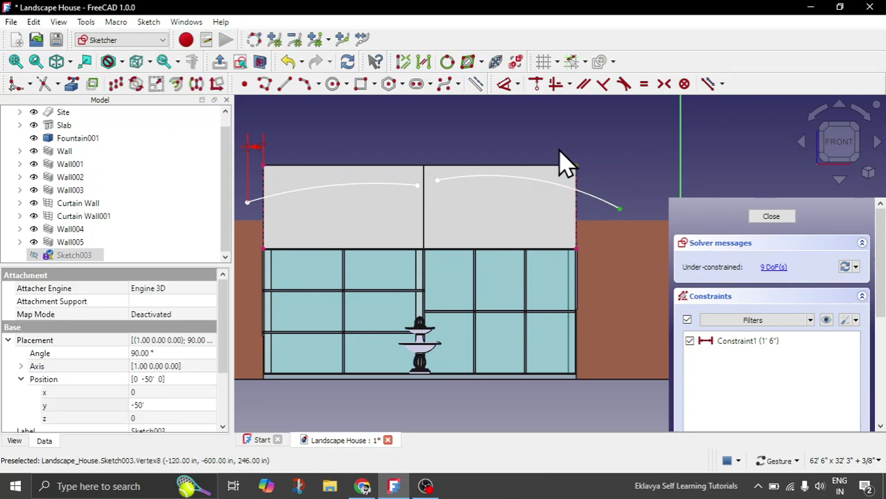
pyautogui.click(517, 86)
pyautogui.click(526, 121)
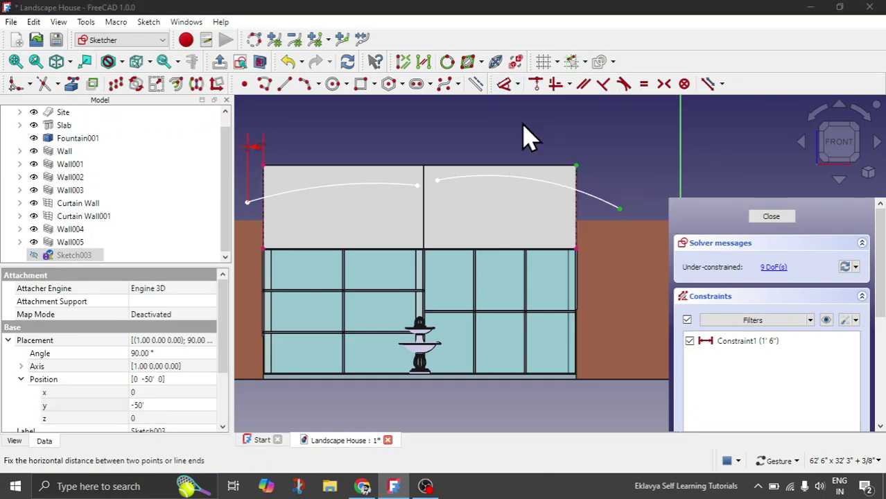
pyautogui.moveTo(621, 137); pyautogui.dragTo(559, 142)
pyautogui.write("1.5'")
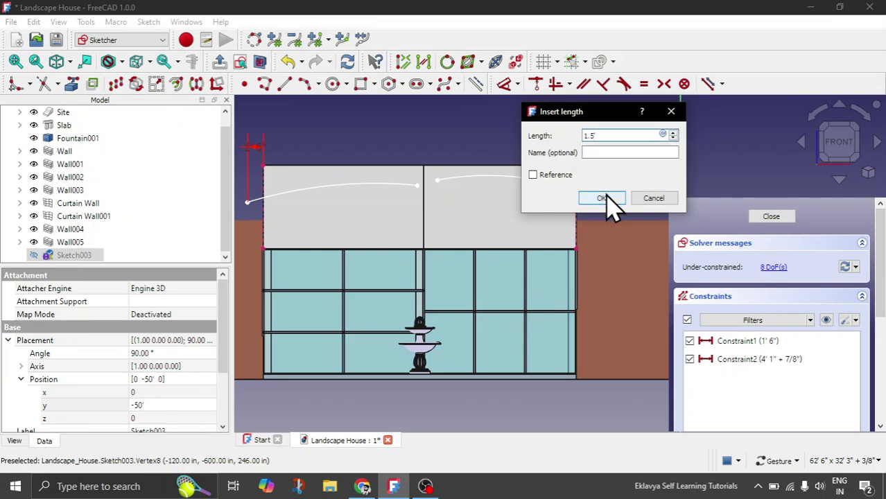
pyautogui.click(610, 200)
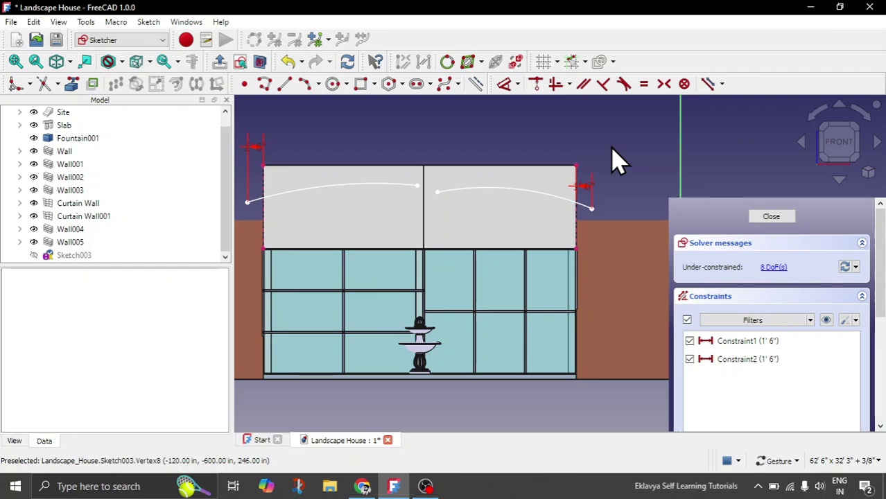
pyautogui.scroll(3, 563, 164)
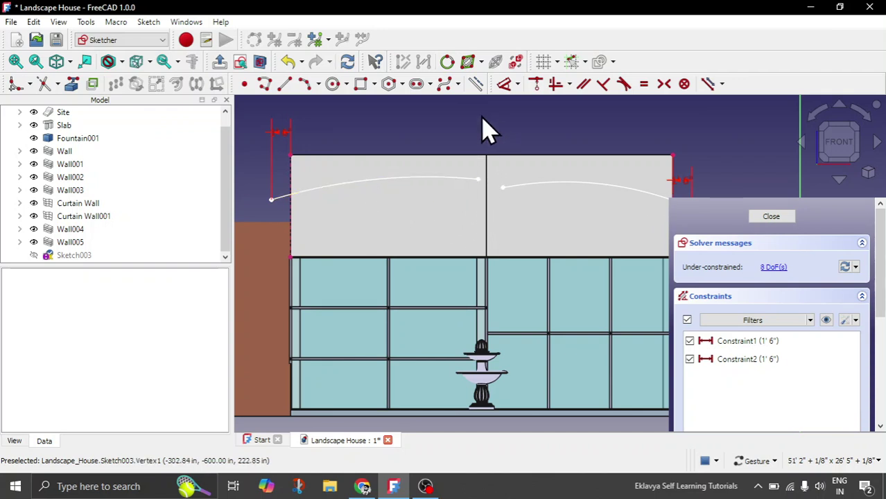
# Link the central vertical wall edge into the sketch as external geometry
pyautogui.click(71, 84)
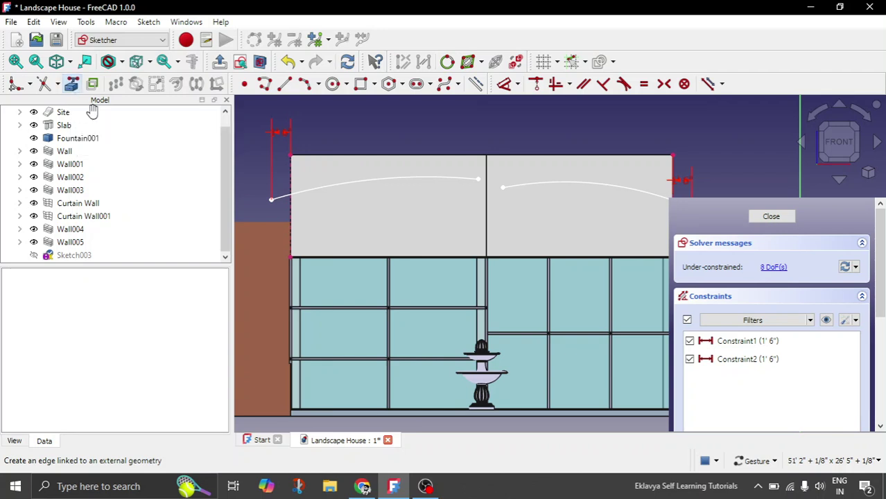
pyautogui.click(485, 211)
pyautogui.rightClick(449, 231)
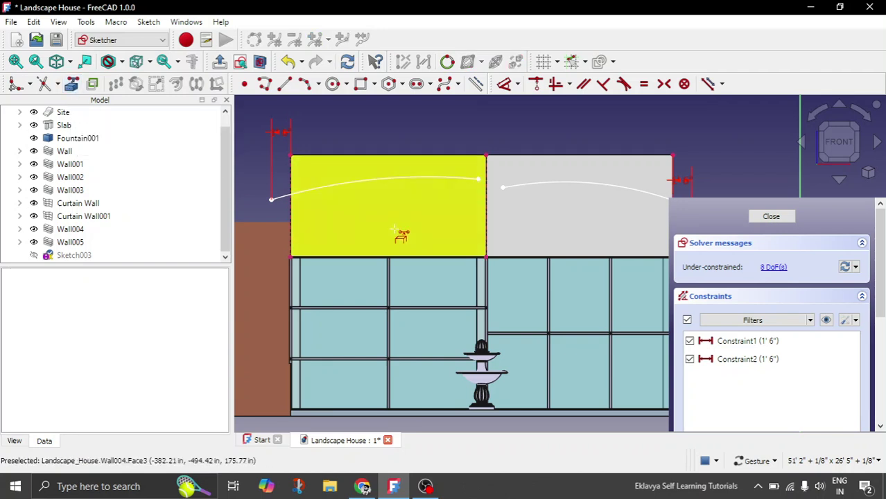
# Pin both arcs' inner endpoints onto the central wall edge with Point on Object
pyautogui.click(477, 180)
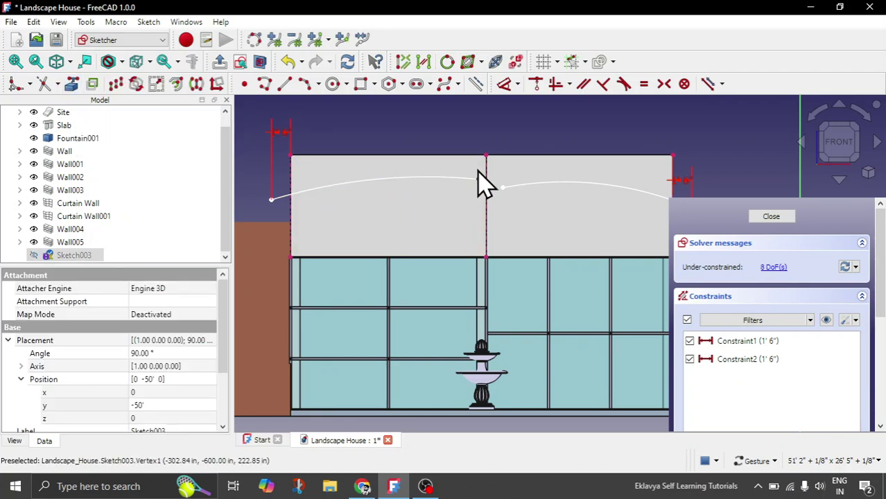
pyautogui.click(486, 182)
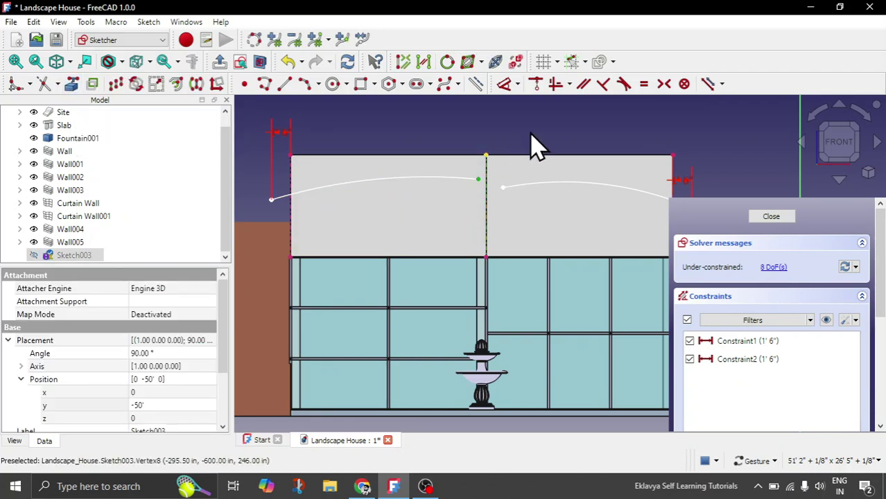
pyautogui.click(538, 86)
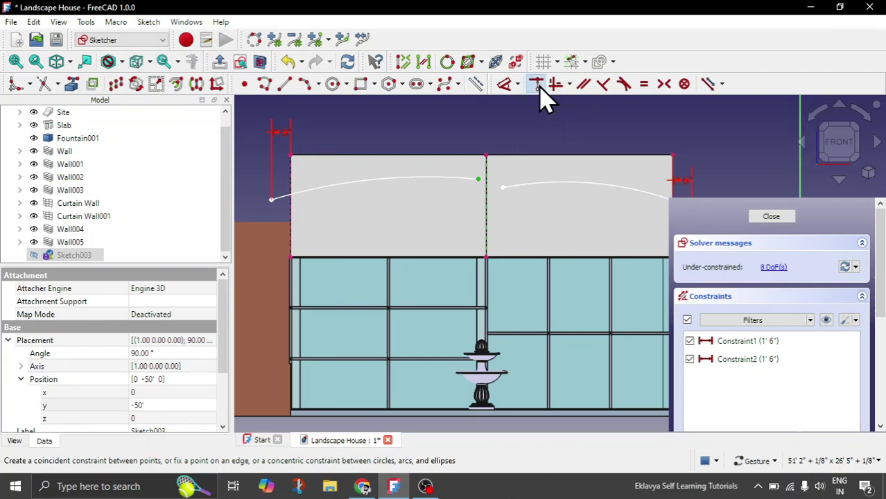
pyautogui.click(503, 188)
pyautogui.click(486, 204)
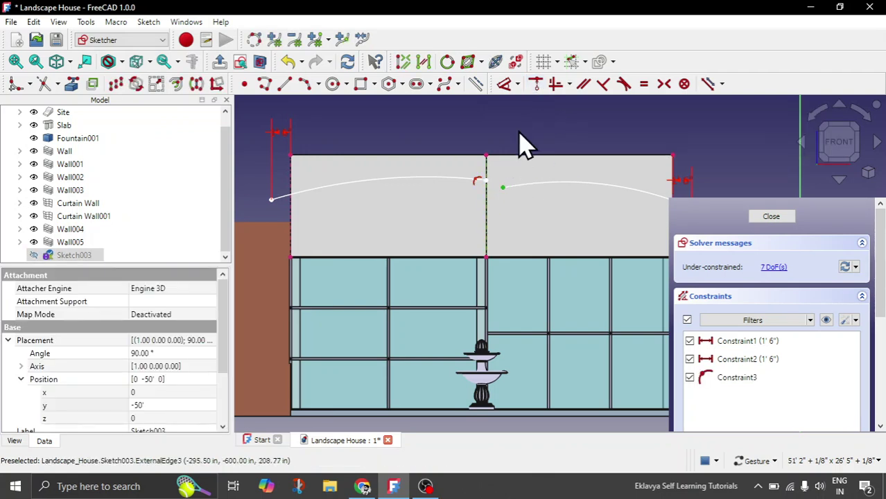
pyautogui.click(536, 82)
pyautogui.scroll(-1, 388, 177)
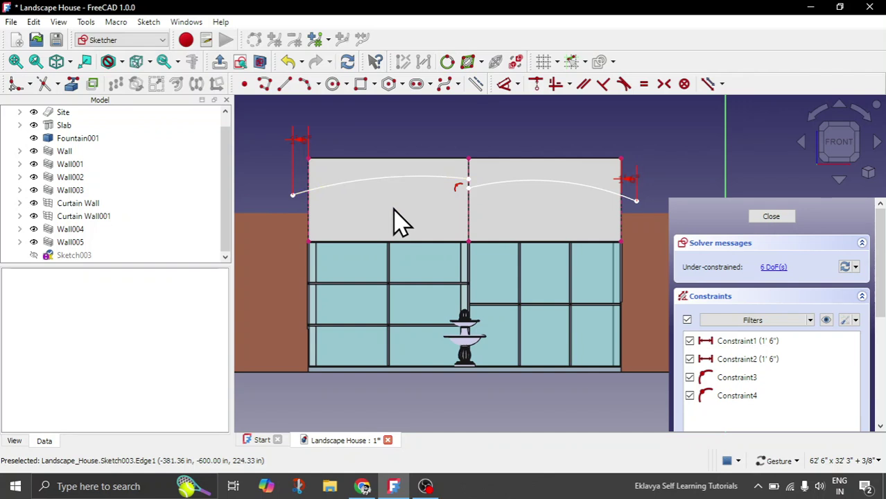
pyautogui.scroll(3, 488, 184)
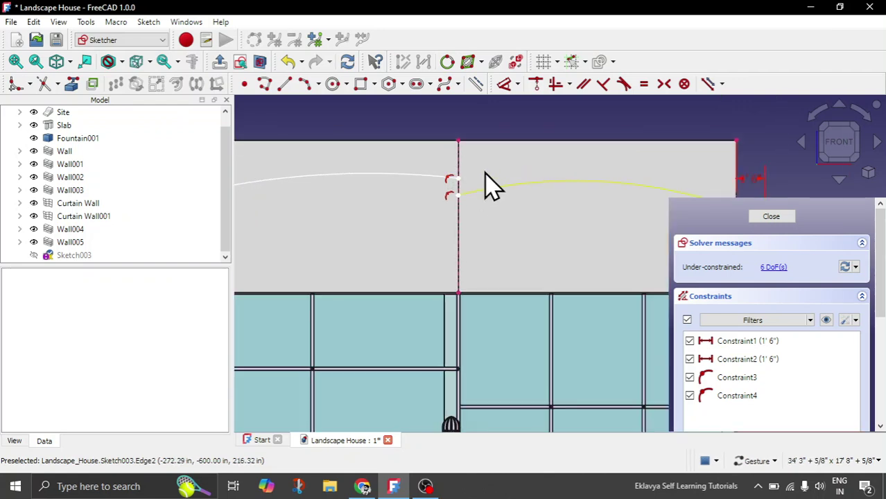
pyautogui.click(459, 195)
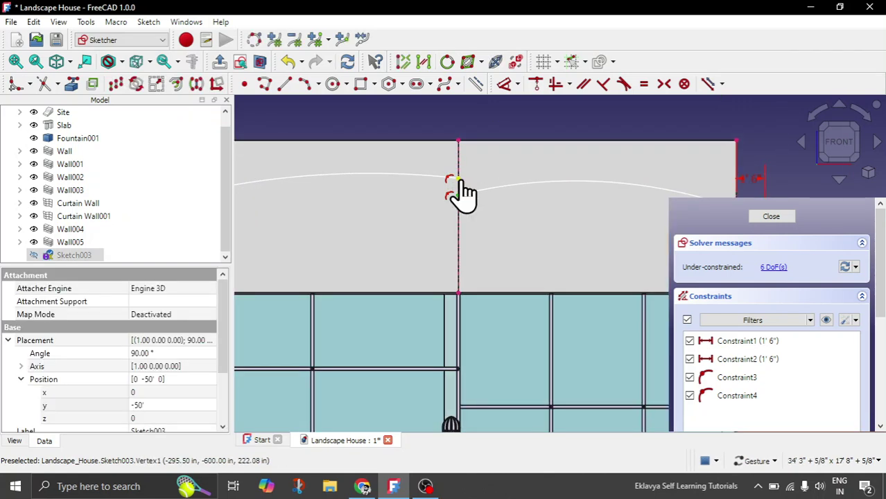
pyautogui.click(458, 179)
pyautogui.click(519, 86)
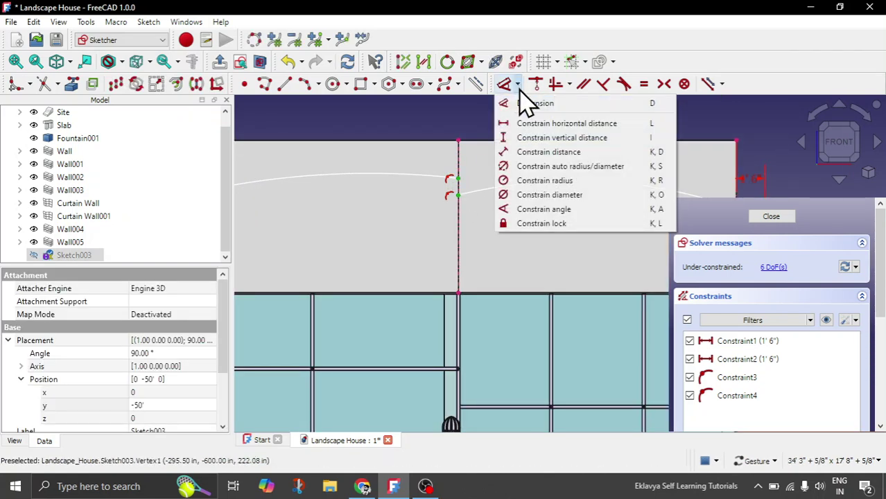
# Set a 5' vertical distance between the arcs' inner ends and drag the right arc down
pyautogui.click(523, 137)
pyautogui.moveTo(626, 146); pyautogui.dragTo(573, 149)
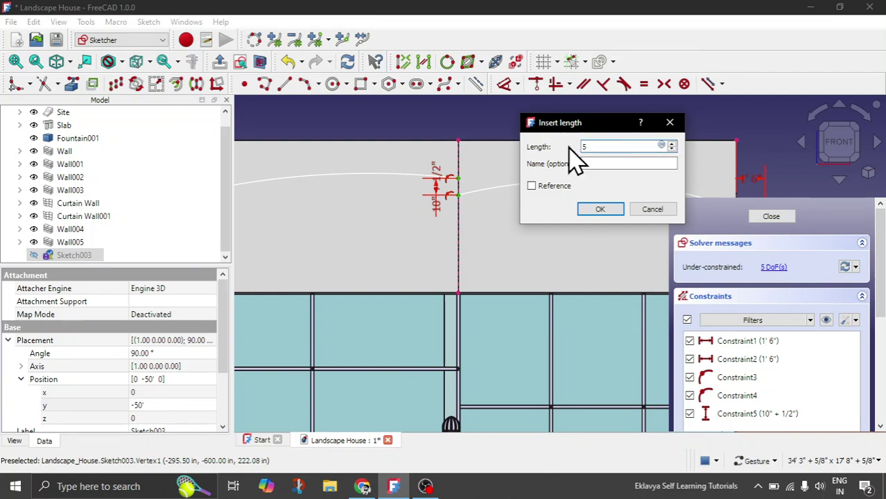
pyautogui.write('5')
pyautogui.click(599, 209)
pyautogui.scroll(-3, 502, 261)
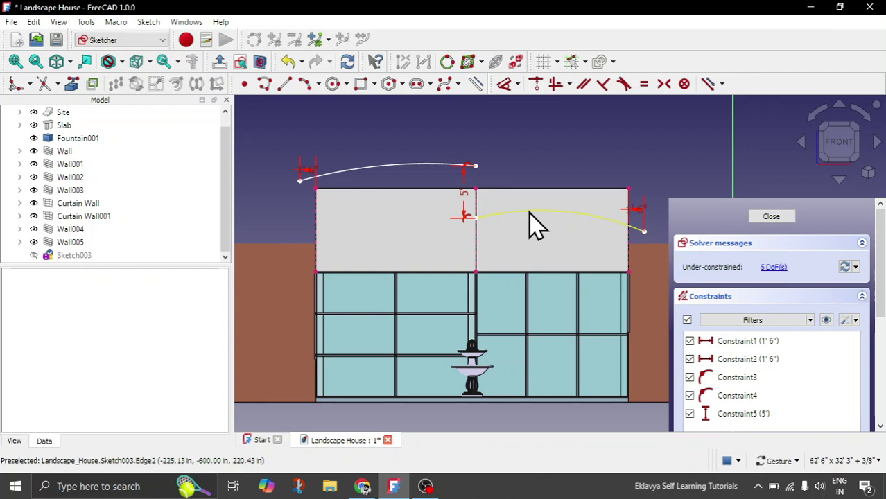
pyautogui.moveTo(530, 219); pyautogui.dragTo(530, 243)
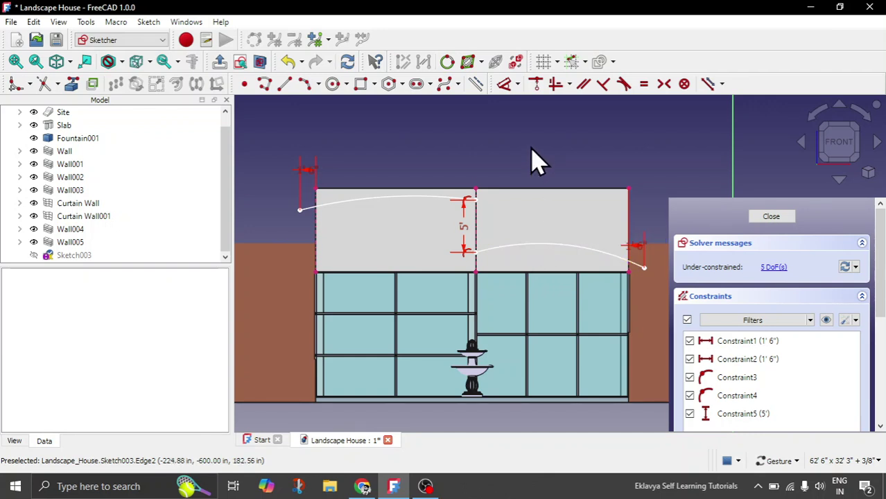
# Constrain the left and right roof arcs equal, then nudge an arc endpoint to test
pyautogui.click(392, 197)
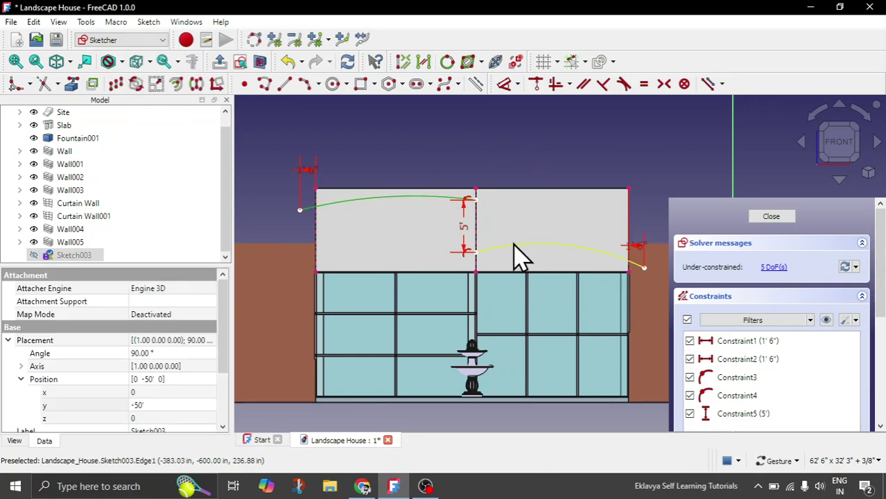
pyautogui.click(514, 247)
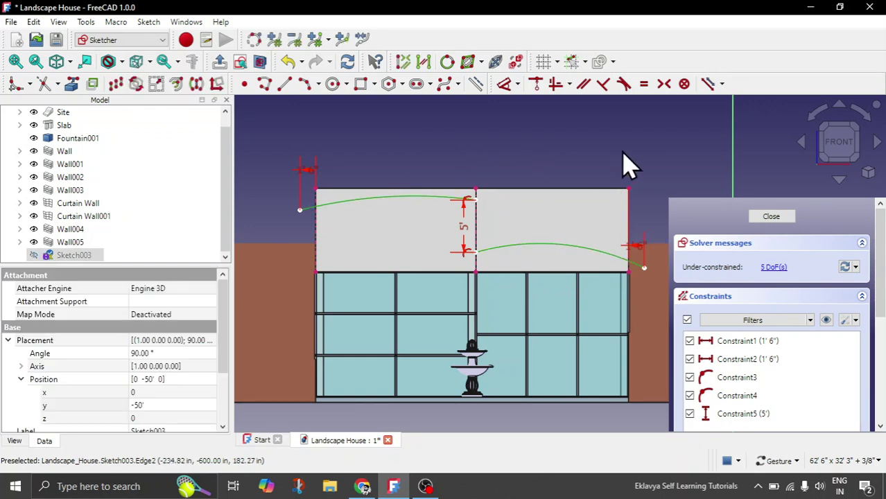
pyautogui.click(644, 84)
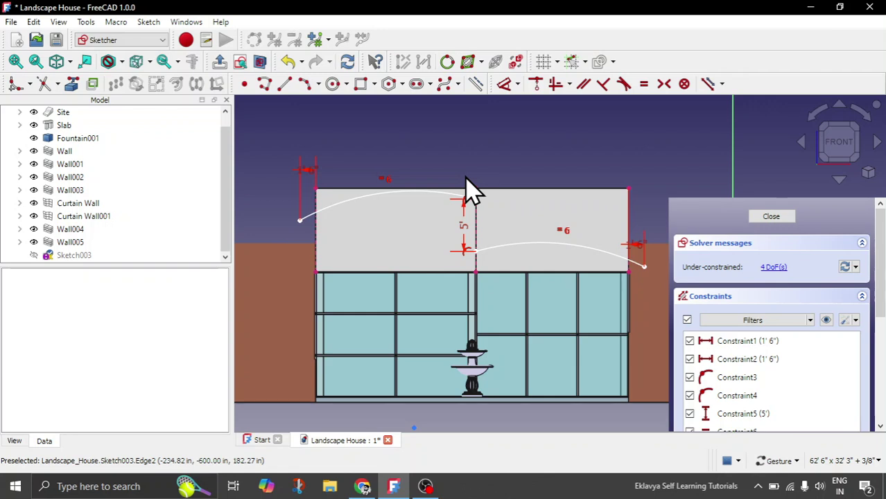
pyautogui.scroll(1, 454, 195)
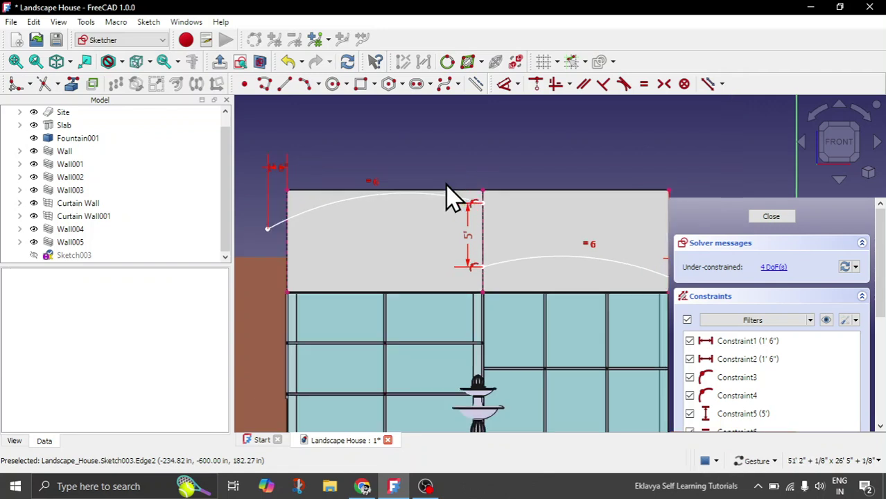
pyautogui.moveTo(484, 208); pyautogui.dragTo(483, 214)
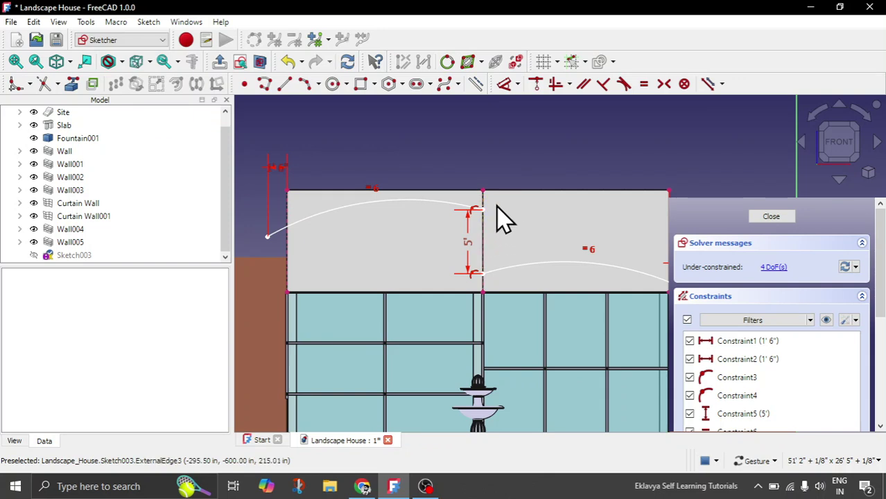
pyautogui.scroll(1, 495, 184)
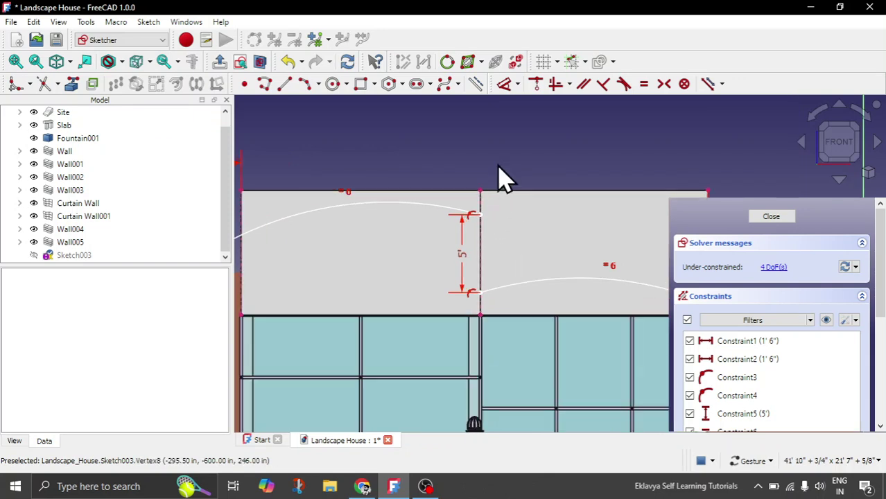
# Constrain the left arc's inner end 1.5' vertically below the middle edge's top corner
pyautogui.click(485, 215)
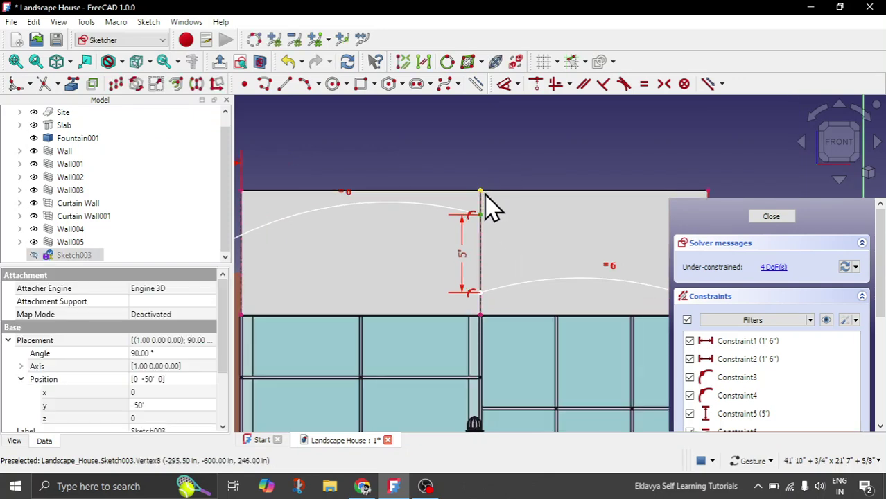
pyautogui.click(485, 195)
pyautogui.click(518, 84)
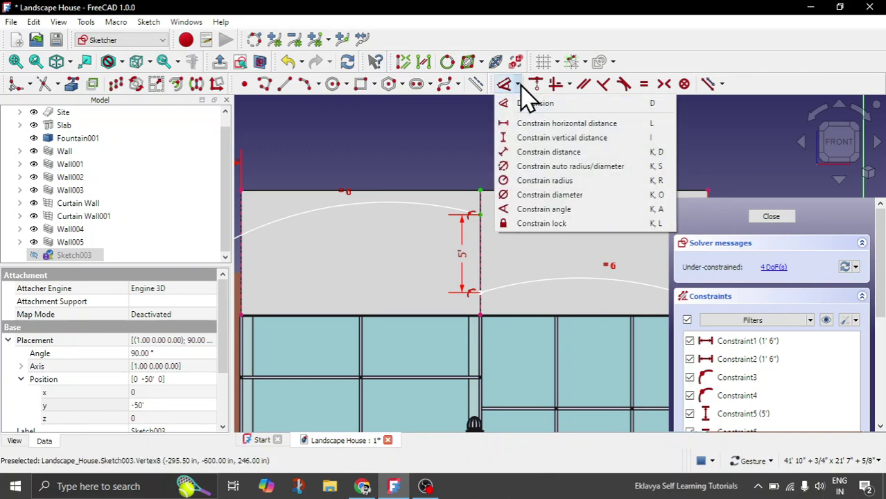
pyautogui.click(525, 138)
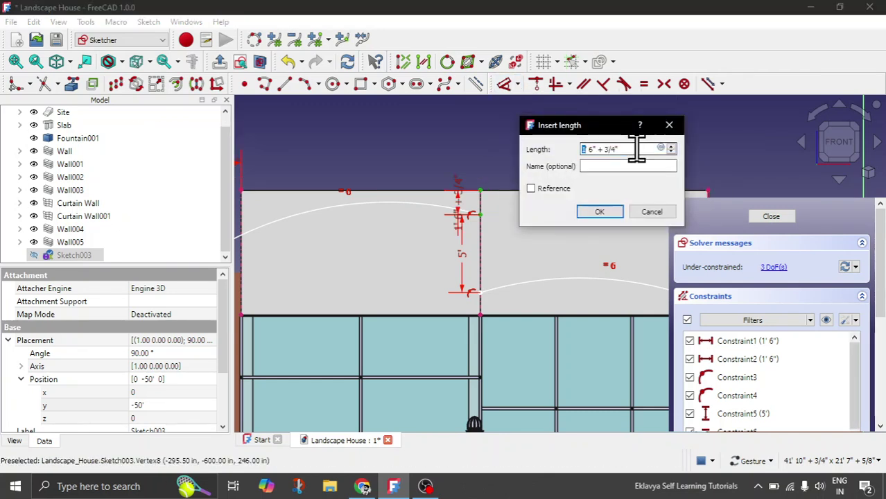
pyautogui.moveTo(634, 149); pyautogui.dragTo(571, 149)
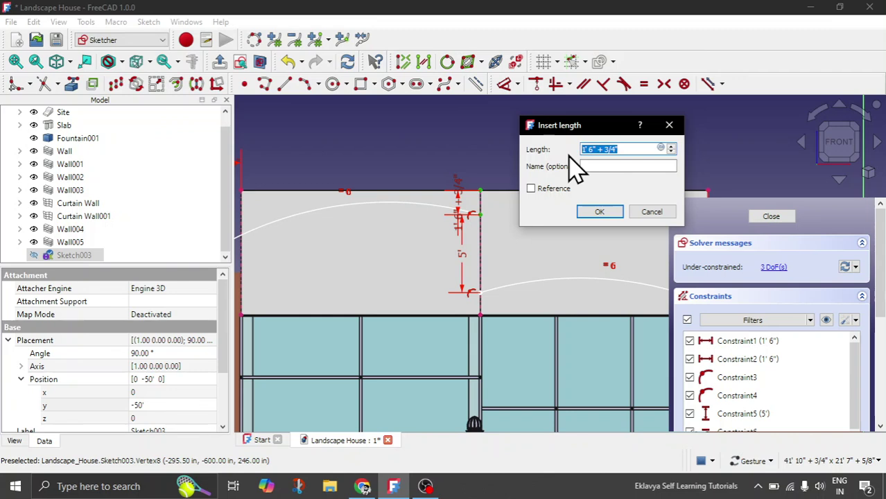
pyautogui.write('1.5')
pyautogui.click(600, 212)
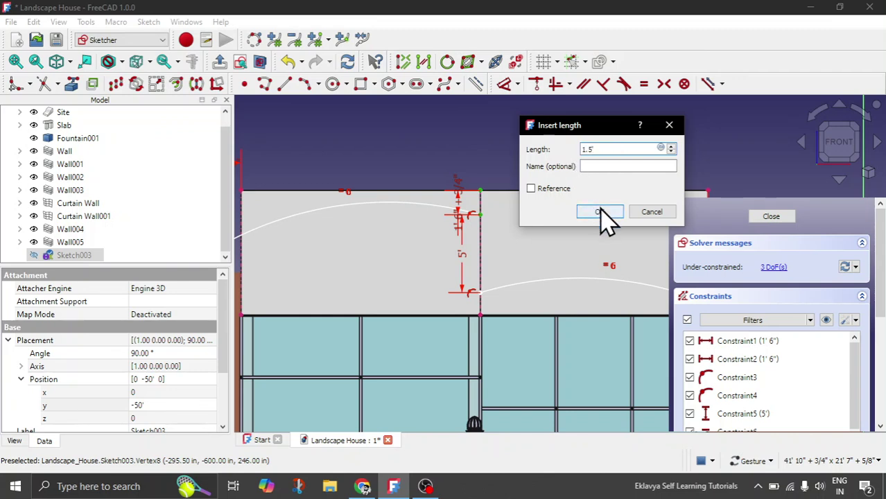
pyautogui.scroll(-2, 450, 164)
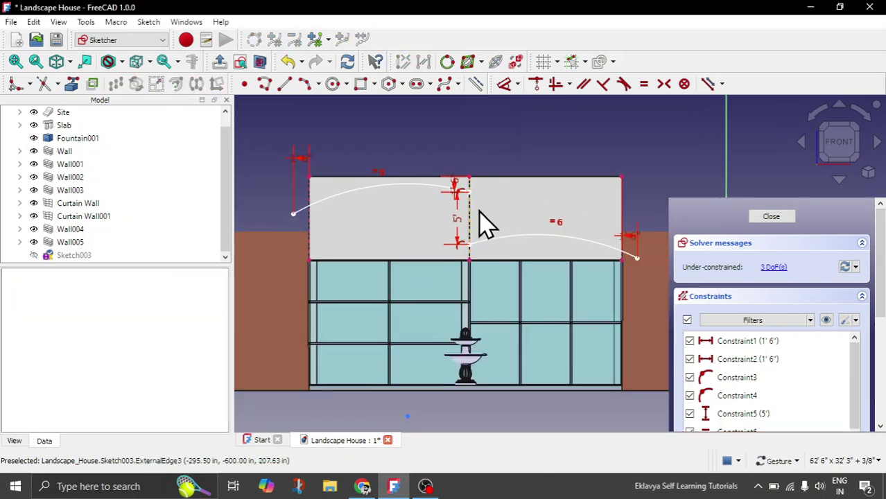
pyautogui.scroll(1, 478, 208)
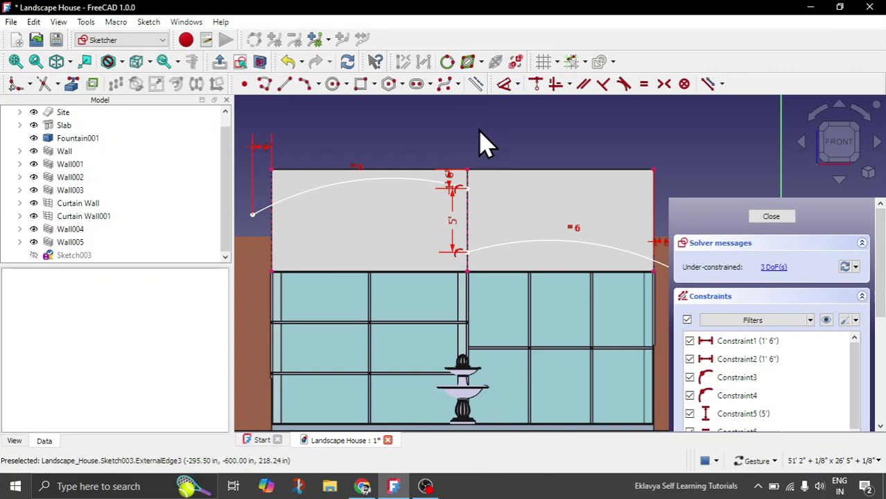
# Draw a vertical line of length 5 up from the middle edge's top corner
pyautogui.click(284, 84)
pyautogui.click(467, 184)
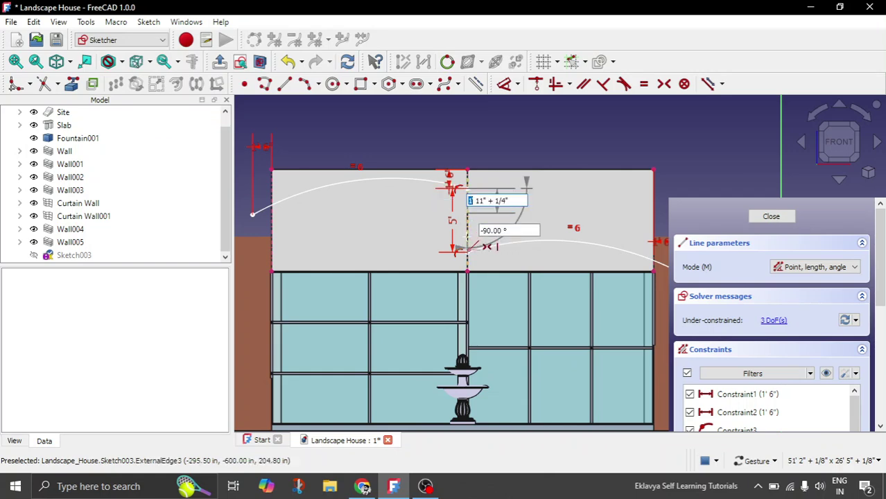
pyautogui.write('5')
pyautogui.press('Return')
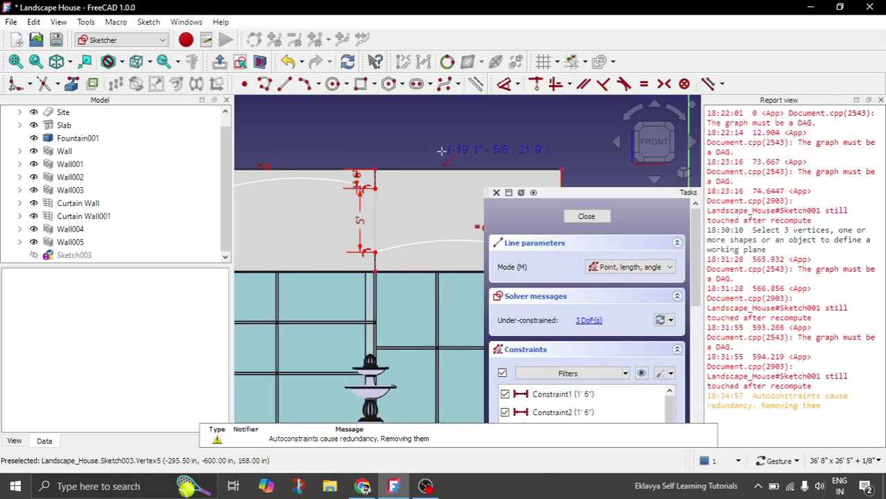
pyautogui.press('Escape')
pyautogui.scroll(-3, 439, 194)
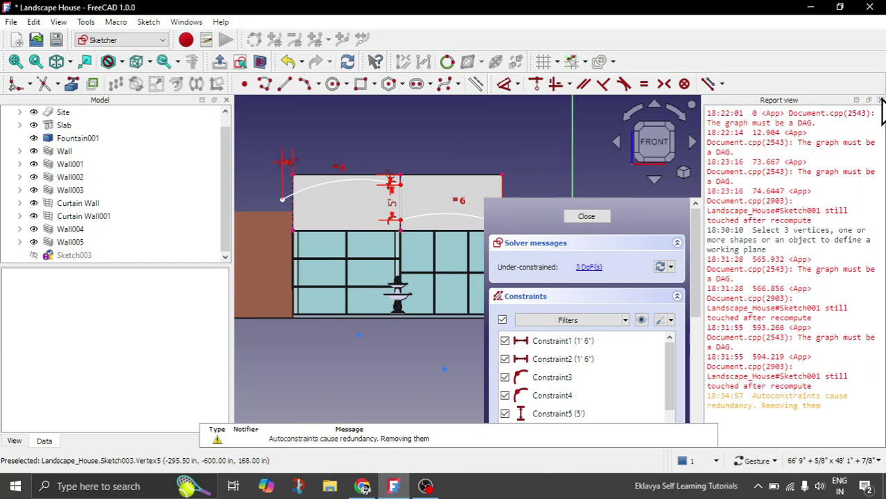
pyautogui.click(880, 101)
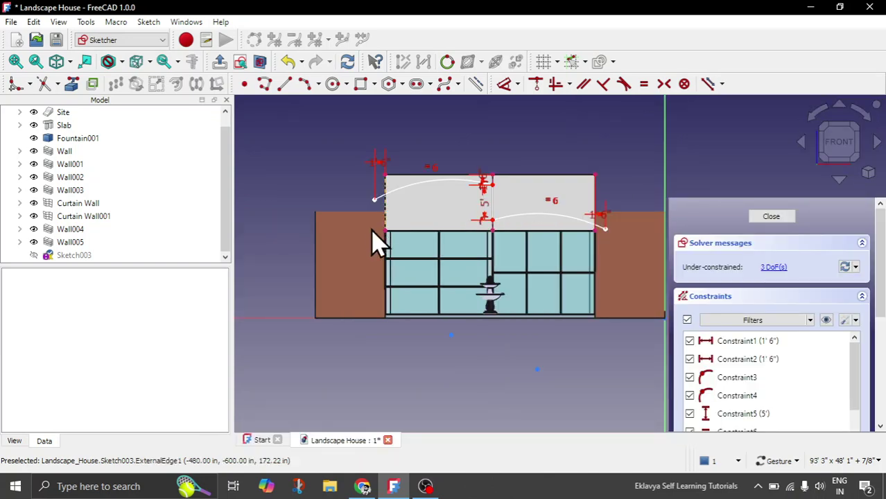
pyautogui.scroll(-2, 459, 184)
pyautogui.scroll(3, 457, 177)
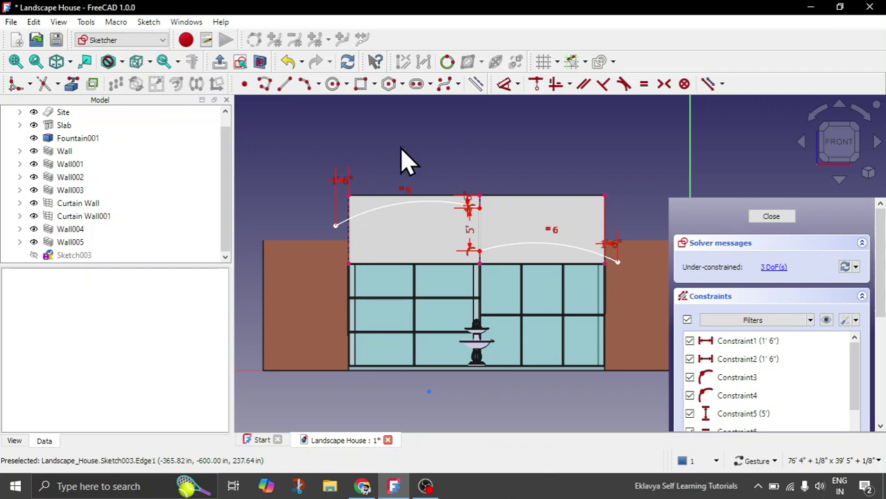
pyautogui.scroll(1, 402, 149)
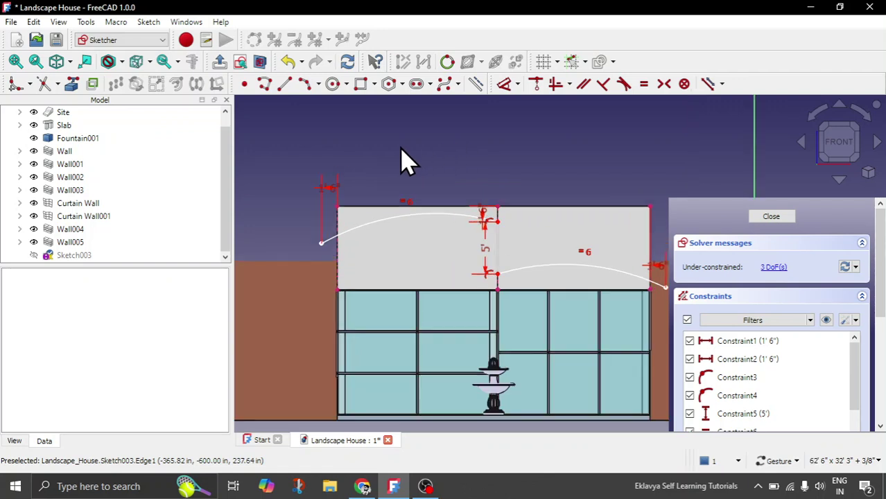
# Draw a polyline from the left arc's outer end up, across, and down to the right arc's outer end
pyautogui.click(265, 84)
pyautogui.click(320, 242)
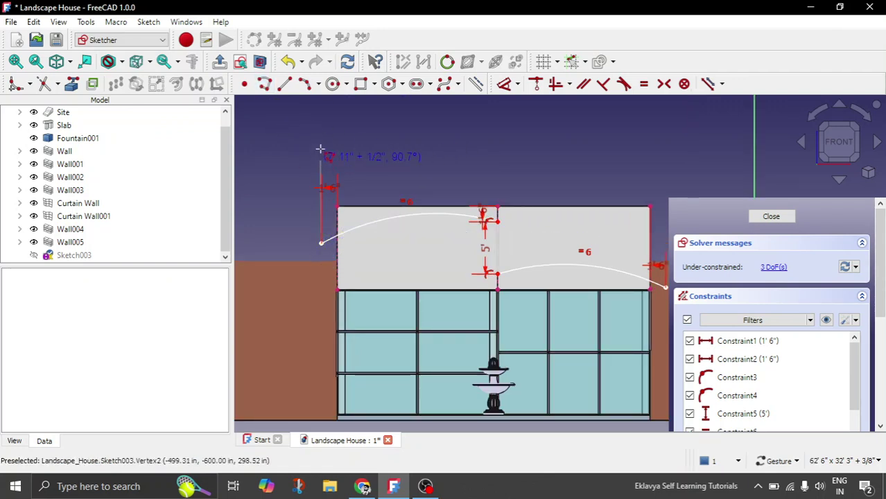
pyautogui.scroll(-2, 320, 128)
pyautogui.click(321, 129)
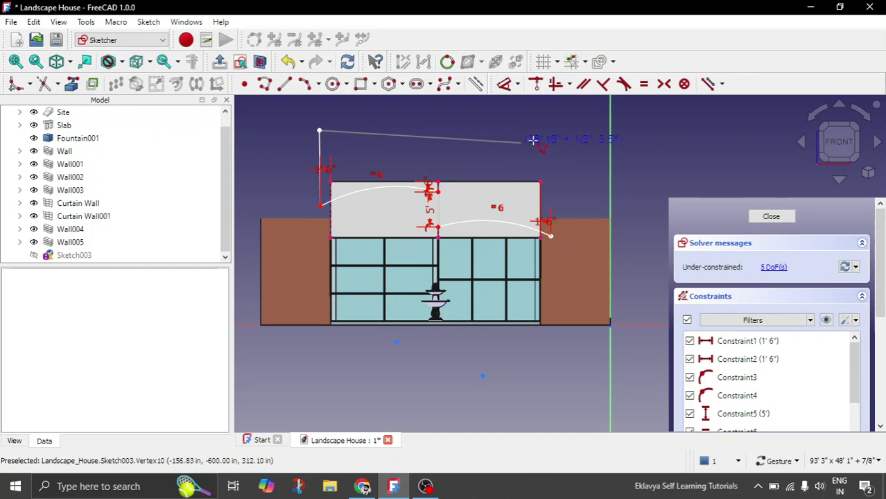
pyautogui.scroll(1, 537, 136)
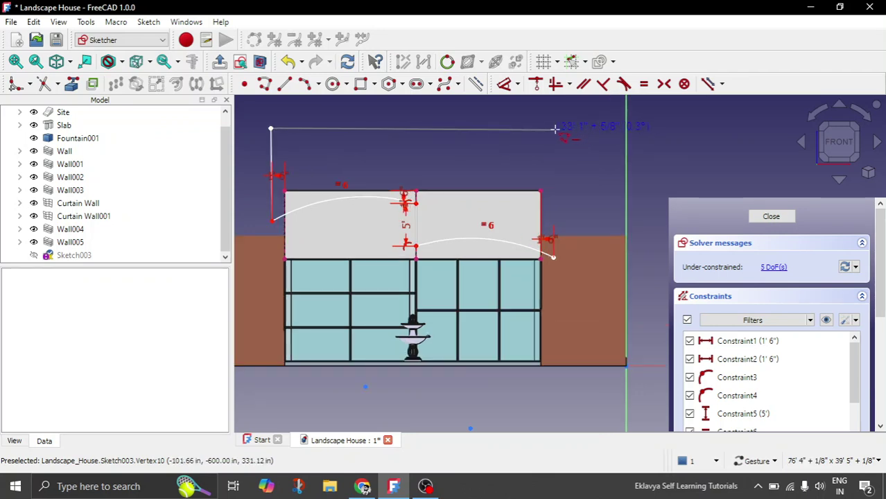
pyautogui.click(558, 129)
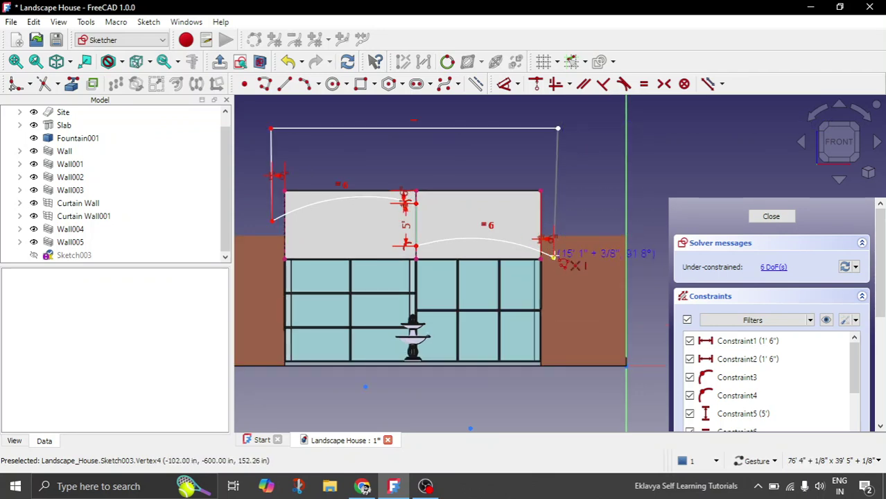
pyautogui.click(554, 256)
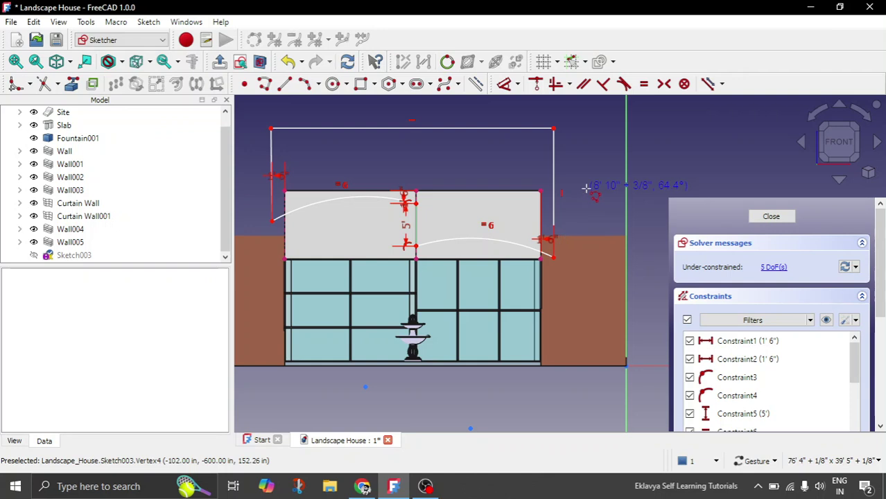
pyautogui.moveTo(415, 129)
pyautogui.mouseDown()
pyautogui.moveTo(417, 166)
pyautogui.moveTo(407, 157)
pyautogui.moveTo(413, 145)
pyautogui.mouseUp()
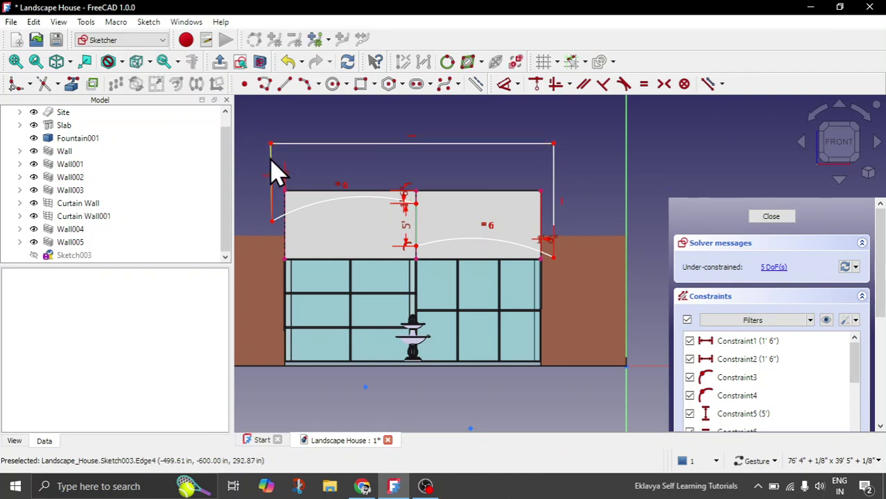
# Make the polyline's left side vertical and adjust the top edge's height
pyautogui.click(271, 174)
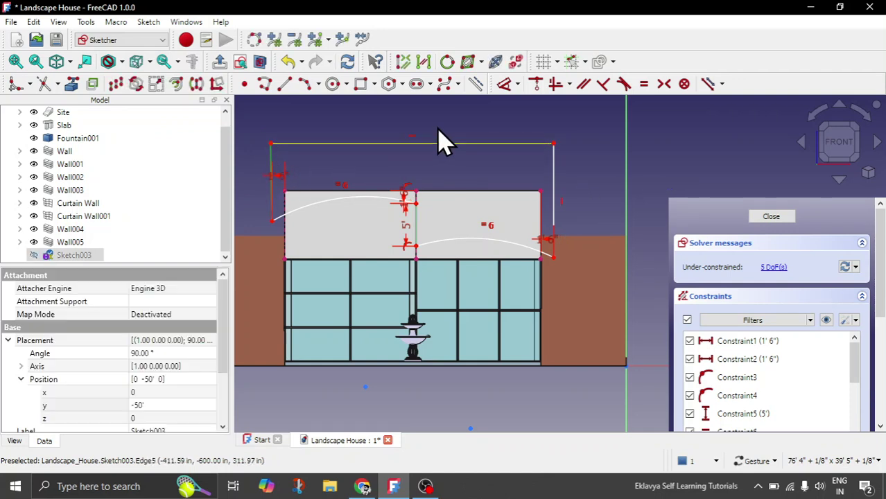
pyautogui.click(570, 85)
pyautogui.click(581, 132)
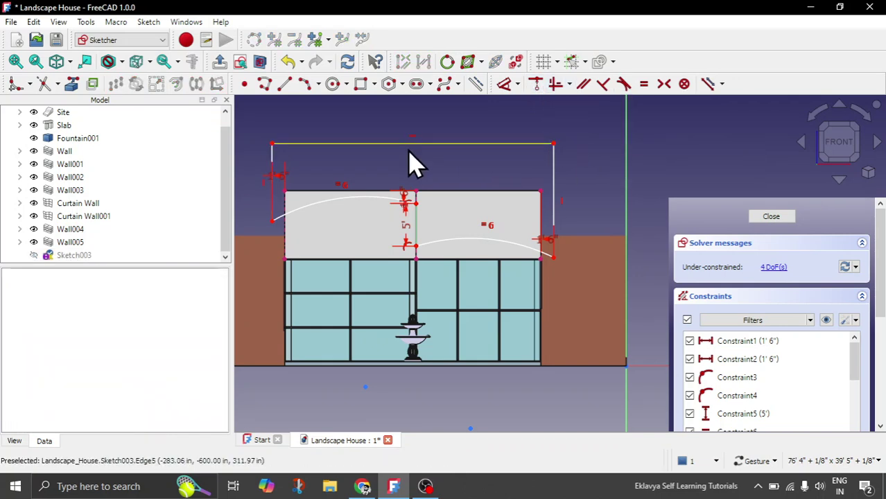
pyautogui.moveTo(402, 146)
pyautogui.mouseDown()
pyautogui.moveTo(404, 132)
pyautogui.moveTo(382, 212)
pyautogui.moveTo(498, 152)
pyautogui.mouseUp()
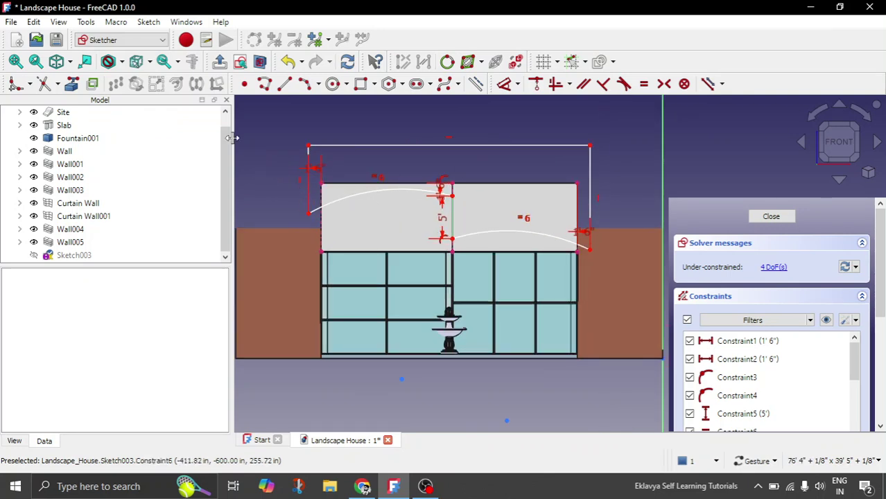
# Close the sketch editor and select Sketch003 in the model tree
pyautogui.click(219, 62)
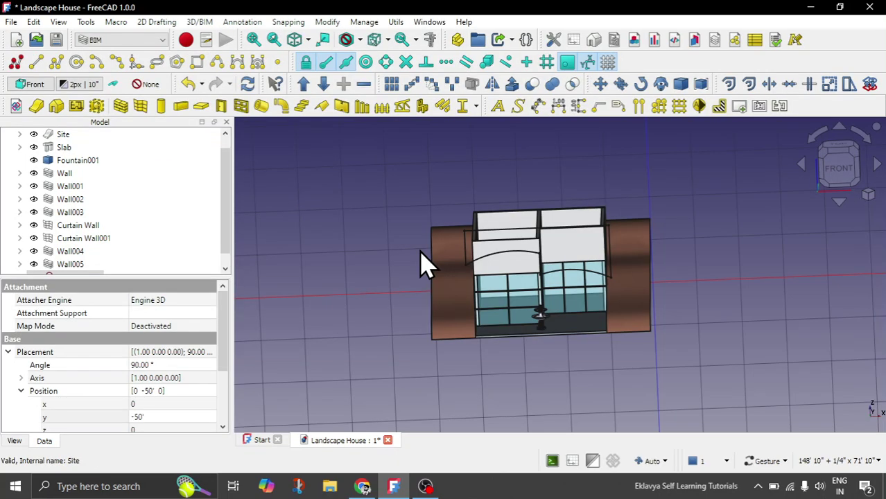
pyautogui.moveTo(696, 306)
pyautogui.mouseDown()
pyautogui.moveTo(561, 302)
pyautogui.moveTo(547, 285)
pyautogui.moveTo(564, 291)
pyautogui.moveTo(571, 320)
pyautogui.mouseUp()
pyautogui.scroll(2, 551, 239)
pyautogui.moveTo(545, 226); pyautogui.dragTo(632, 332)
pyautogui.scroll(2, 632, 333)
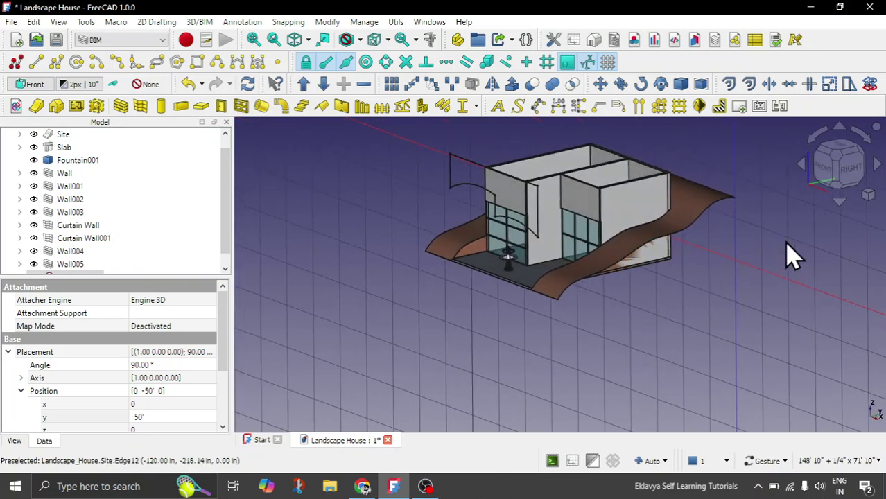
pyautogui.scroll(-1, 135, 262)
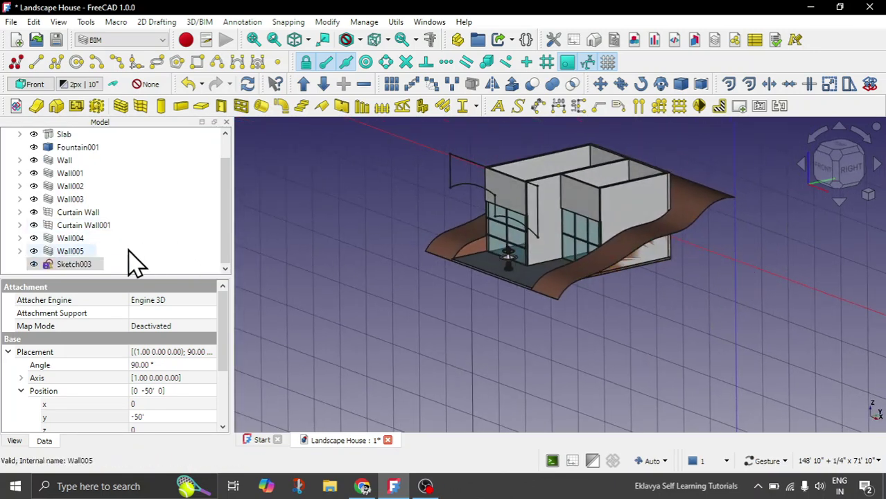
pyautogui.click(76, 267)
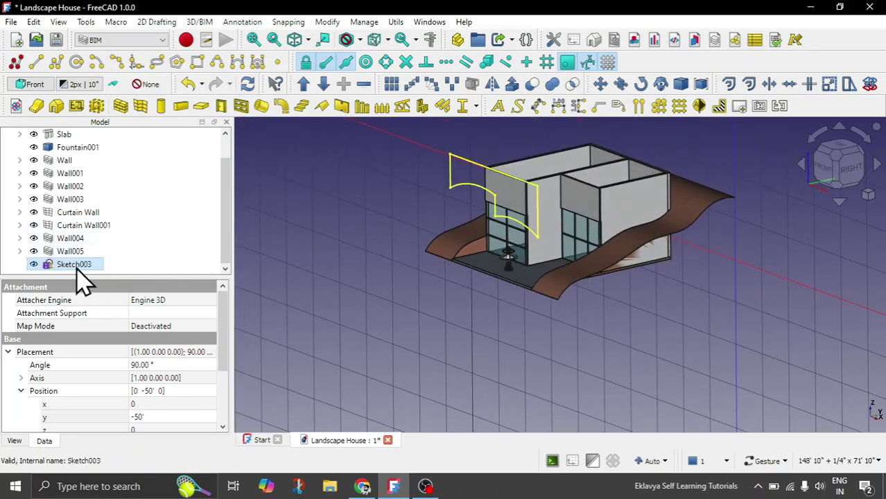
# Extrude Sketch003 50' along custom direction (0, 1, 0) as a solid
pyautogui.click(512, 86)
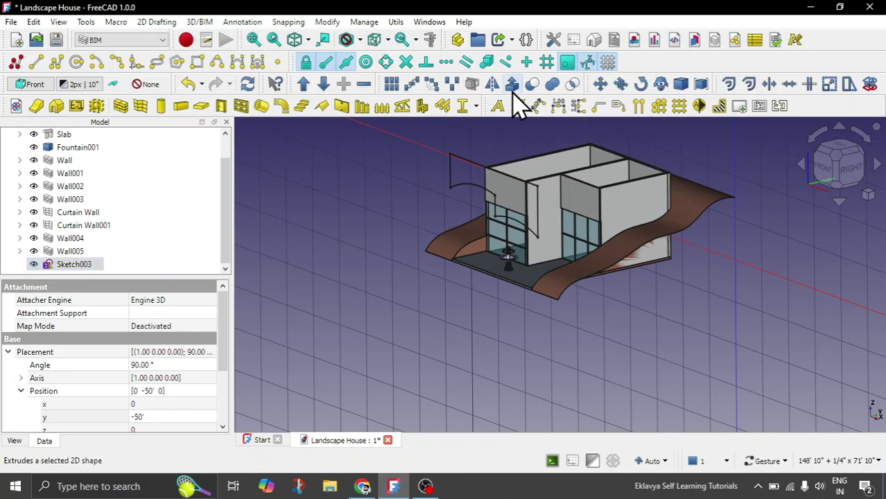
pyautogui.click(738, 350)
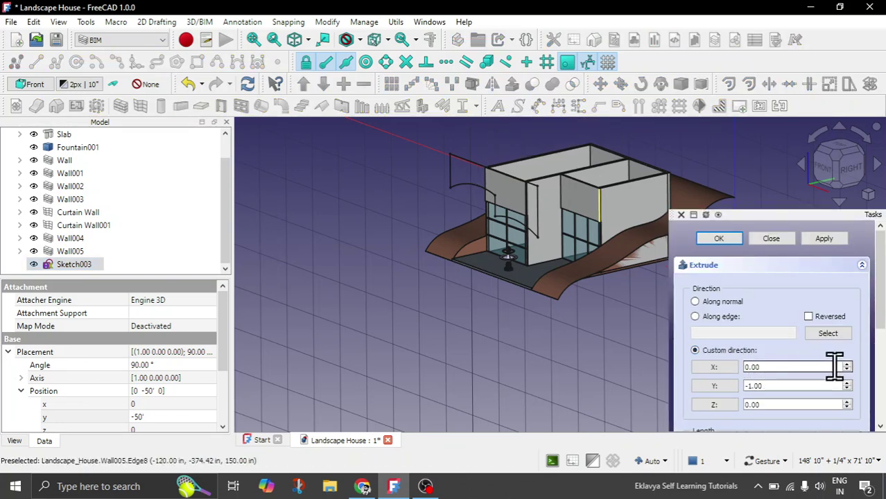
pyautogui.moveTo(770, 386); pyautogui.dragTo(733, 388)
pyautogui.write('1.00')
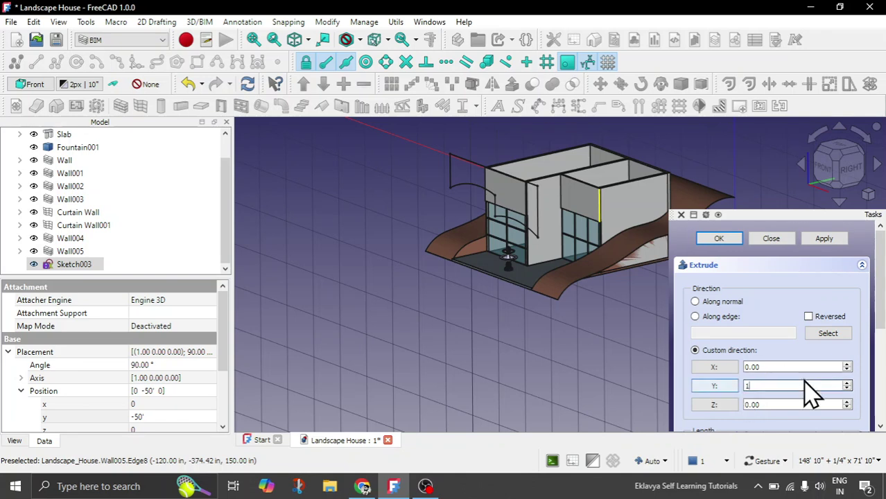
pyautogui.scroll(-1, 879, 347)
pyautogui.scroll(-2, 879, 347)
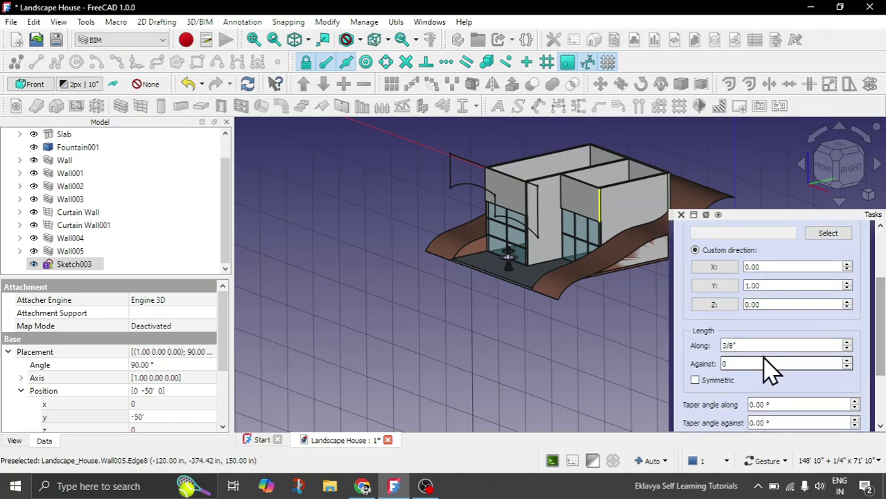
pyautogui.moveTo(742, 345); pyautogui.dragTo(707, 360)
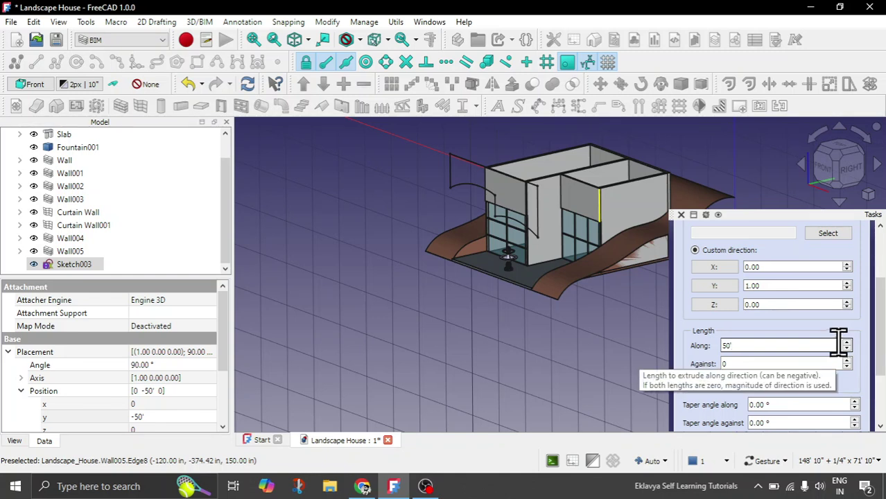
pyautogui.moveTo(880, 346); pyautogui.dragTo(880, 386)
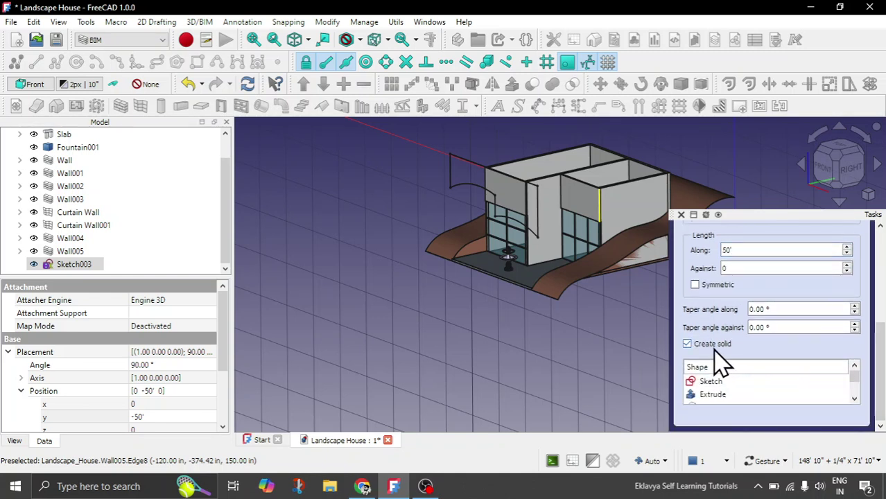
pyautogui.scroll(5, 835, 280)
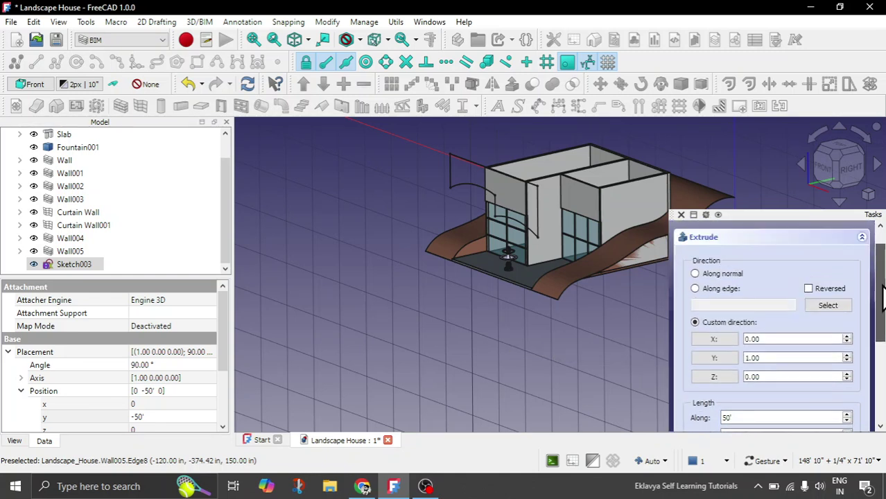
pyautogui.click(717, 238)
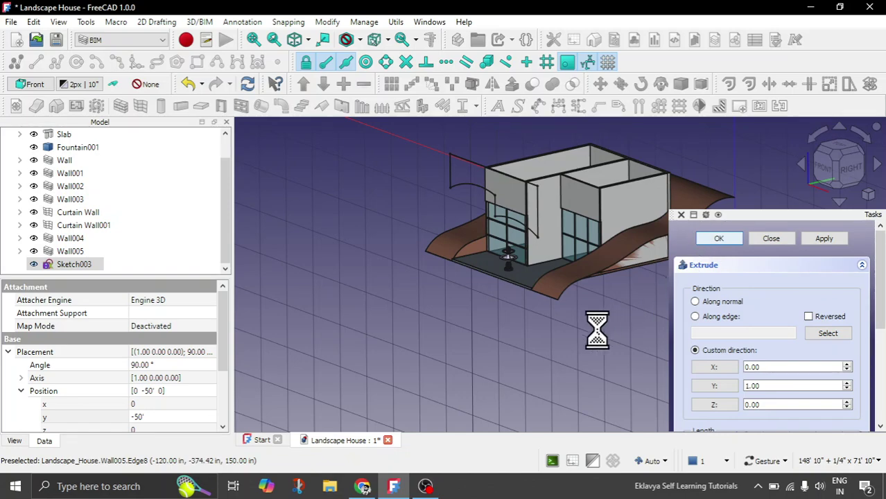
# Select the Extrude002 shape and add Wall002 to the selection
pyautogui.moveTo(613, 366); pyautogui.dragTo(392, 278)
pyautogui.moveTo(603, 233); pyautogui.dragTo(631, 241)
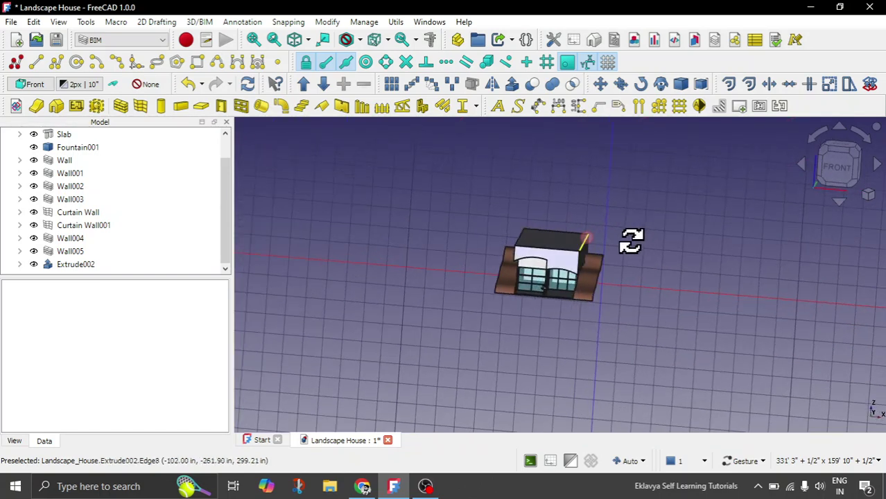
pyautogui.scroll(4, 528, 288)
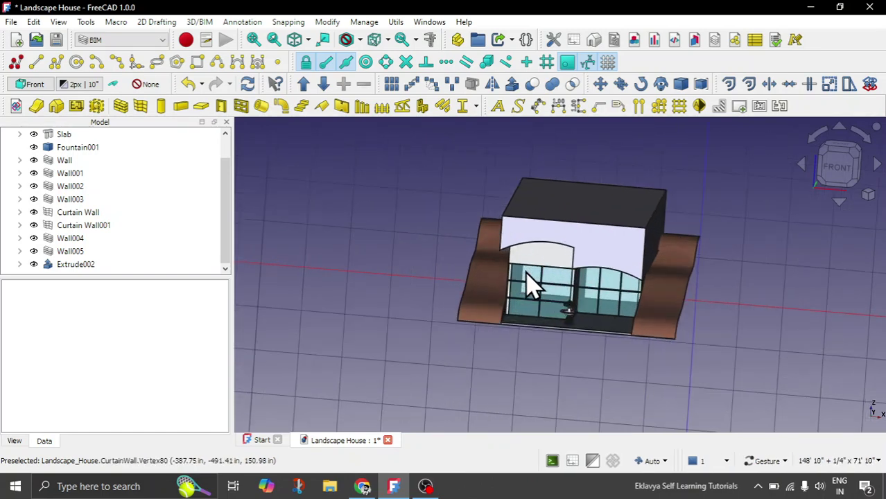
pyautogui.scroll(2, 568, 276)
pyautogui.moveTo(568, 276); pyautogui.dragTo(586, 271)
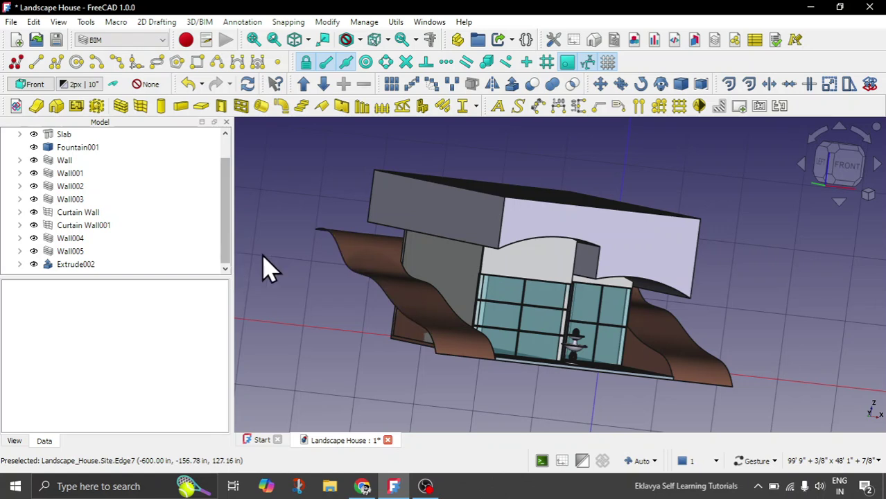
pyautogui.click(449, 220)
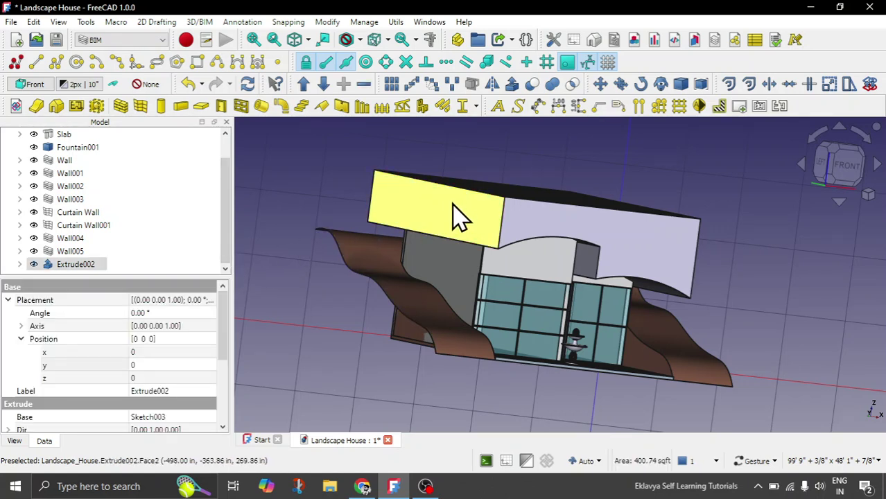
pyautogui.scroll(2, 458, 219)
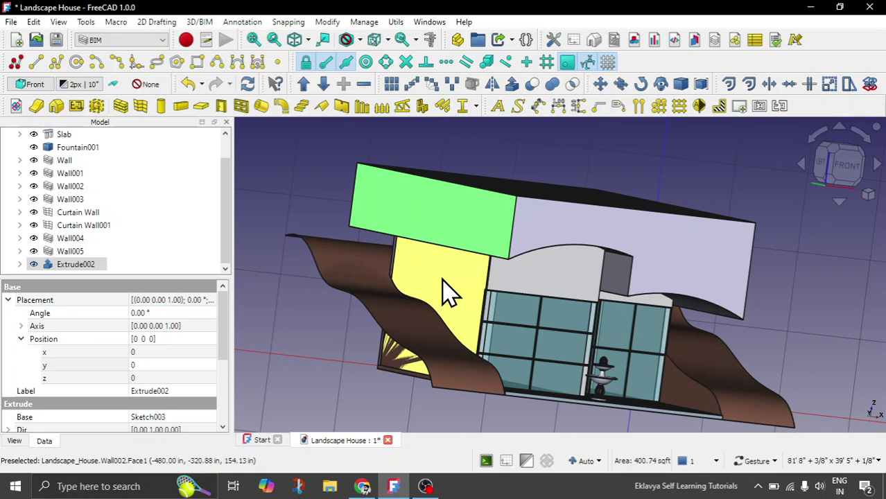
pyautogui.keyDown('ctrl'); pyautogui.click(397, 242); pyautogui.keyUp('ctrl')
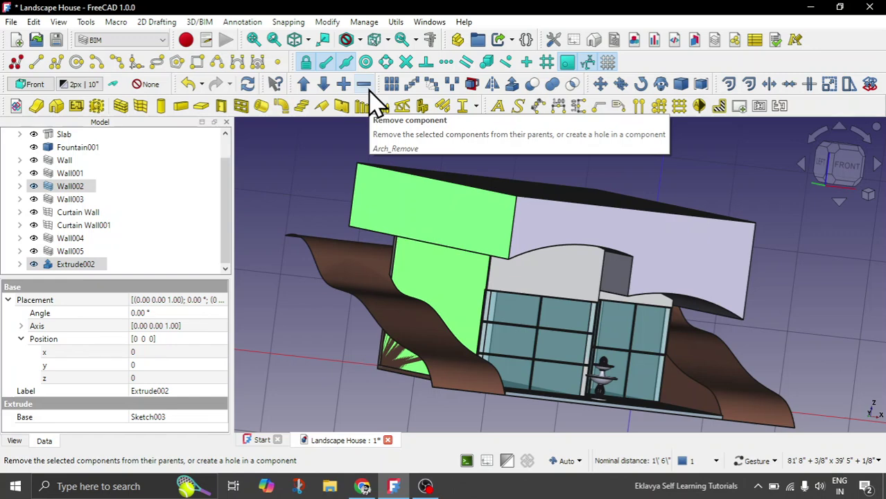
# Remove Extrude002 from Wall002 using Remove component, then inspect the trimmed left wall
pyautogui.click(328, 22)
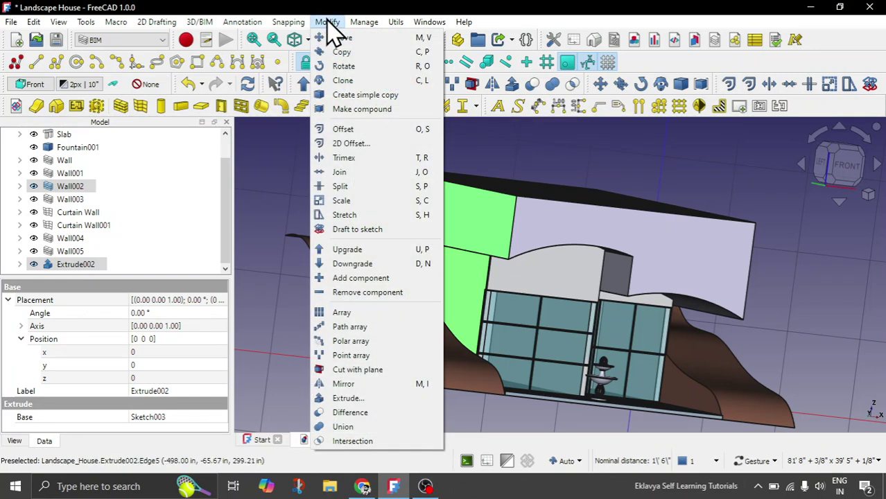
pyautogui.click(392, 294)
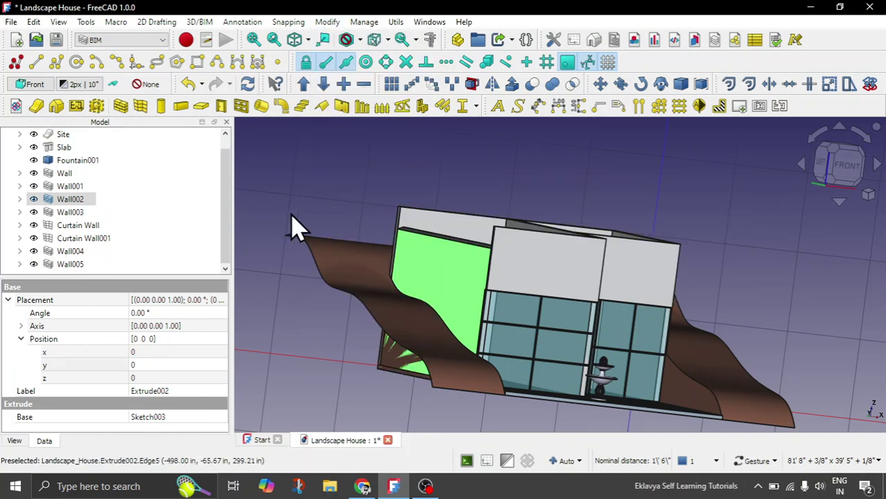
pyautogui.moveTo(291, 225); pyautogui.dragTo(462, 248)
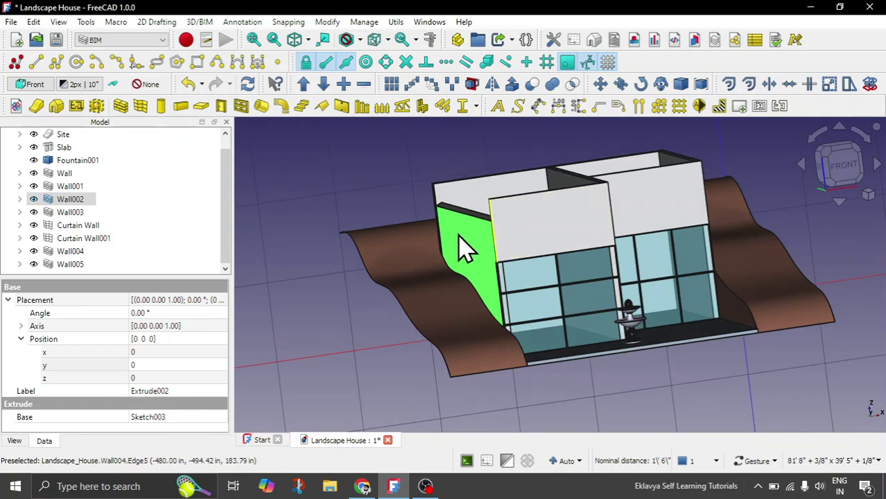
pyautogui.scroll(4, 457, 242)
pyautogui.moveTo(573, 267); pyautogui.dragTo(478, 179)
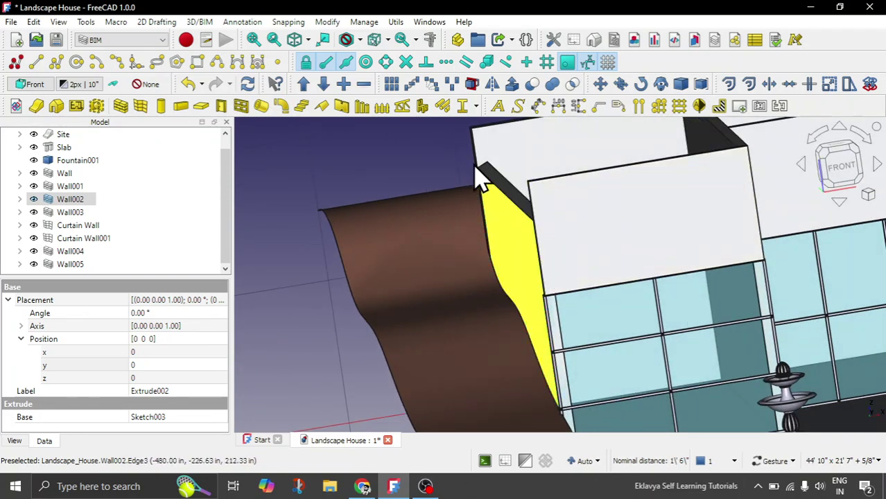
pyautogui.click(479, 179)
pyautogui.scroll(3, 486, 187)
pyautogui.scroll(-3, 485, 195)
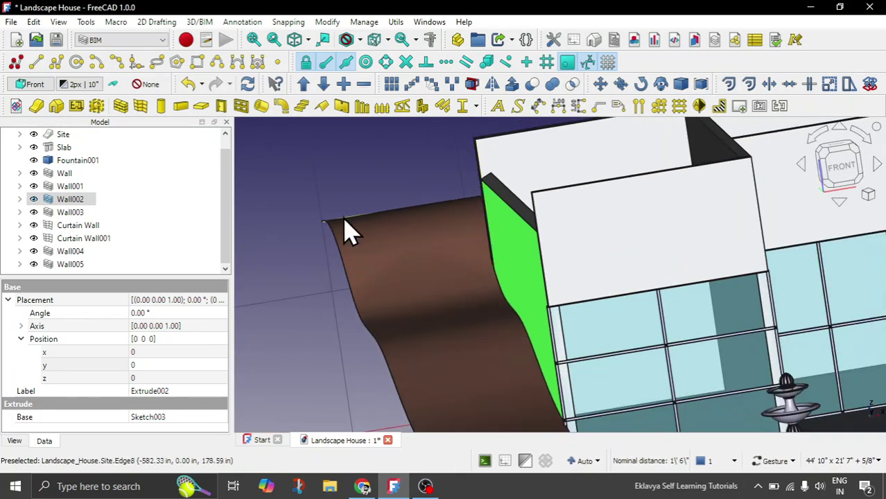
pyautogui.scroll(-5, 354, 230)
pyautogui.moveTo(356, 217); pyautogui.dragTo(381, 187)
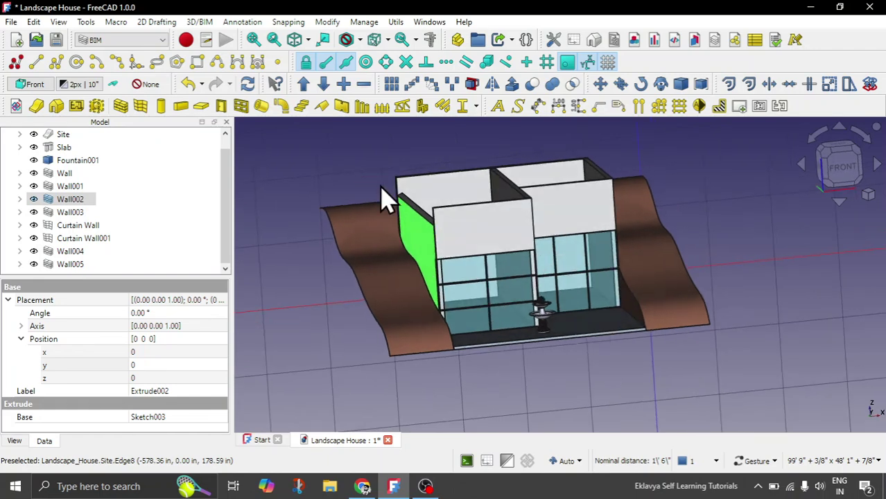
# Show Extrude002 inside Wall002, check Wall001, then select the Landscape House document
pyautogui.click(20, 199)
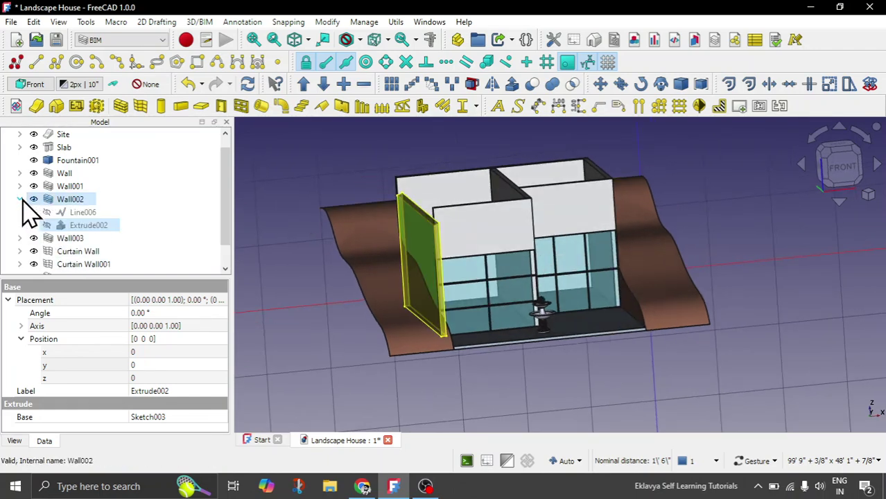
pyautogui.click(78, 225)
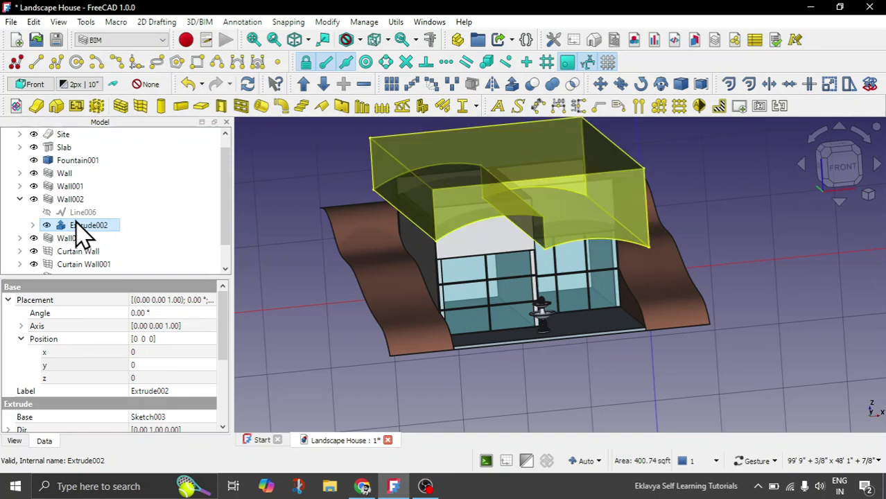
pyautogui.click(19, 199)
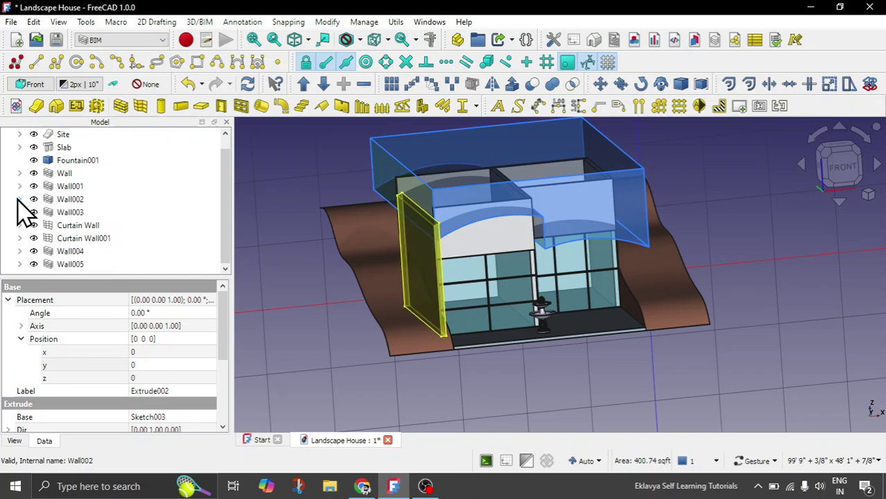
pyautogui.click(69, 186)
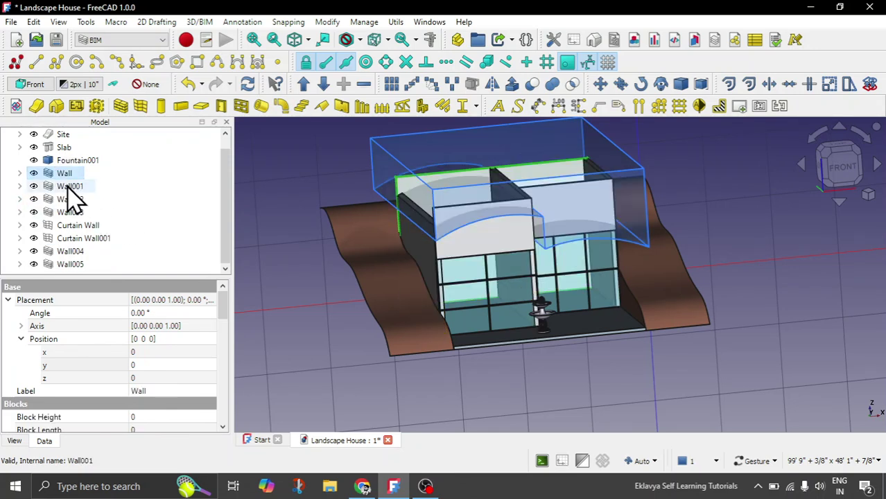
pyautogui.scroll(1, 69, 206)
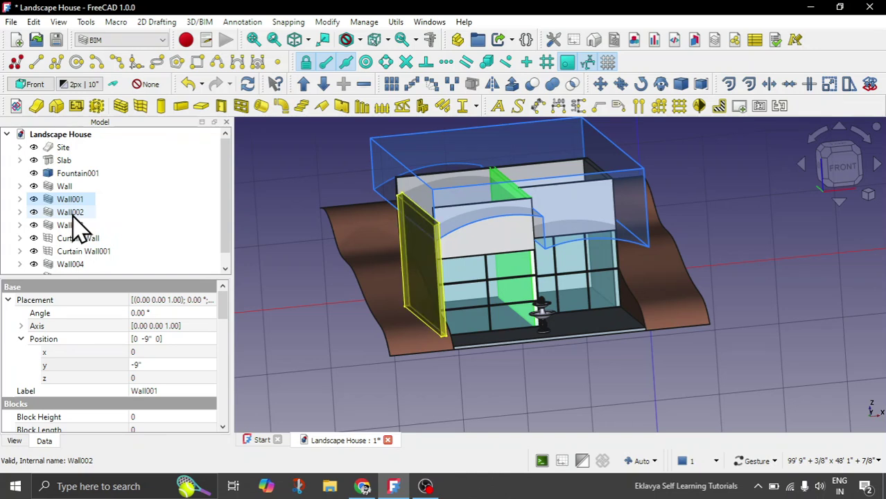
pyautogui.click(306, 273)
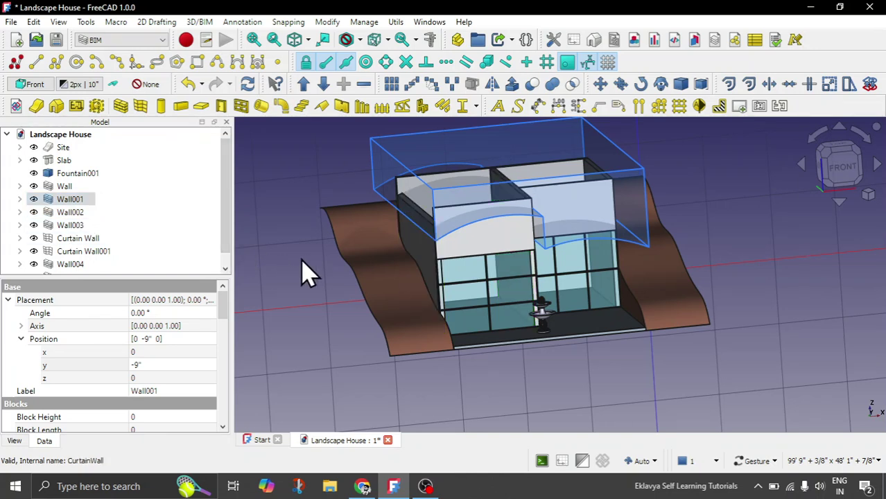
pyautogui.click(70, 134)
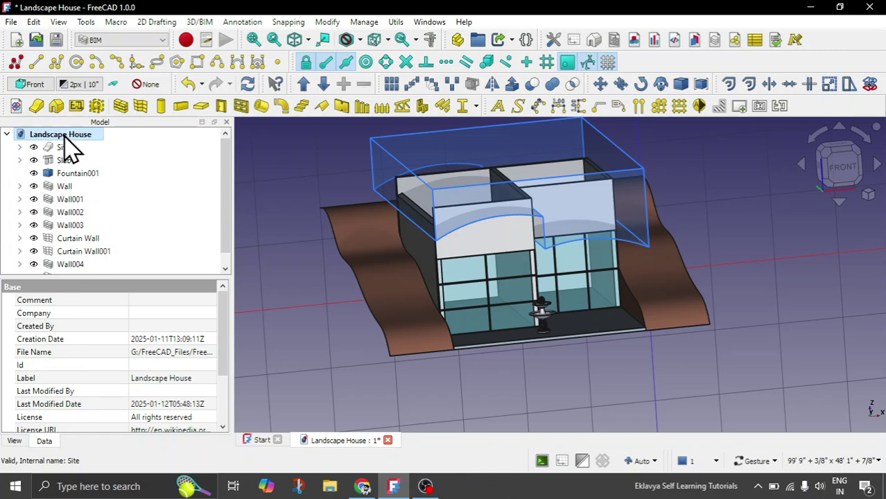
# Create a new group in the model tree and name it 'Walls'
pyautogui.rightClick(69, 145)
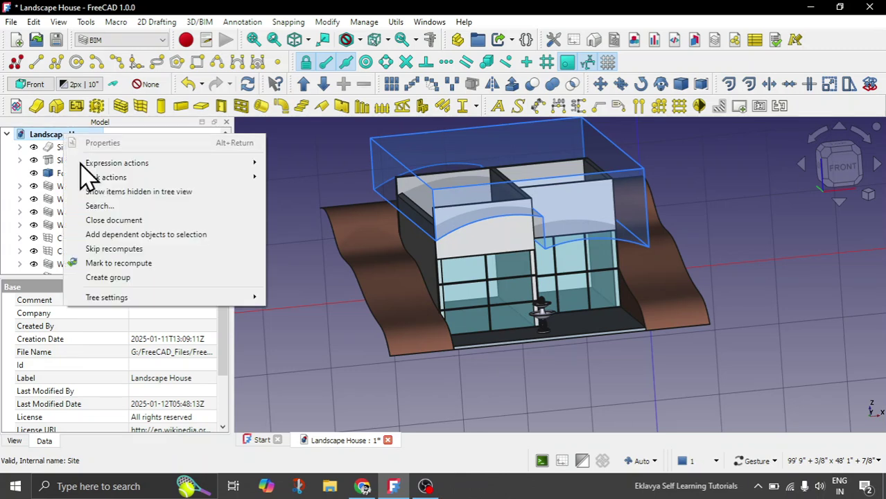
pyautogui.click(118, 277)
pyautogui.scroll(-1, 122, 248)
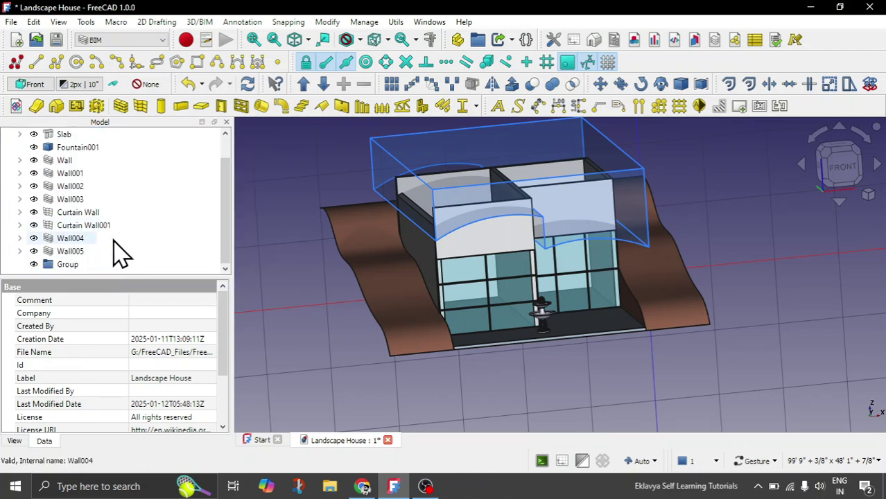
pyautogui.click(72, 266)
pyautogui.click(169, 300)
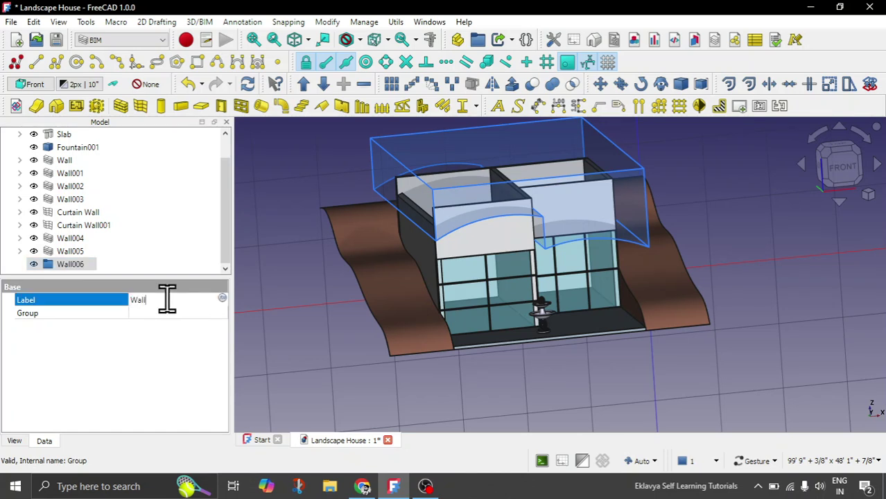
pyautogui.write('Walls')
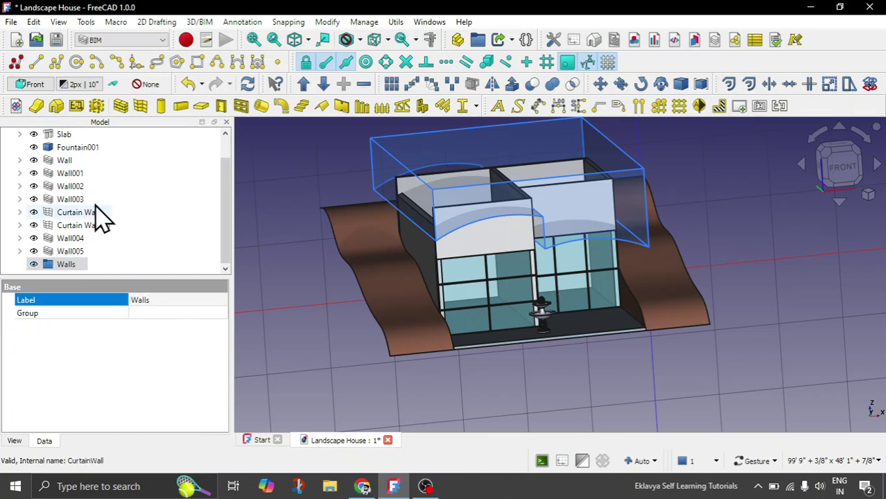
# Move Wall, Wall001, Wall002, Wall003, Wall004 and Wall005 into the Walls group
pyautogui.click(65, 161)
pyautogui.keyDown('ctrl'); pyautogui.click(76, 173); pyautogui.keyUp('ctrl')
pyautogui.keyDown('ctrl'); pyautogui.click(75, 186); pyautogui.keyUp('ctrl')
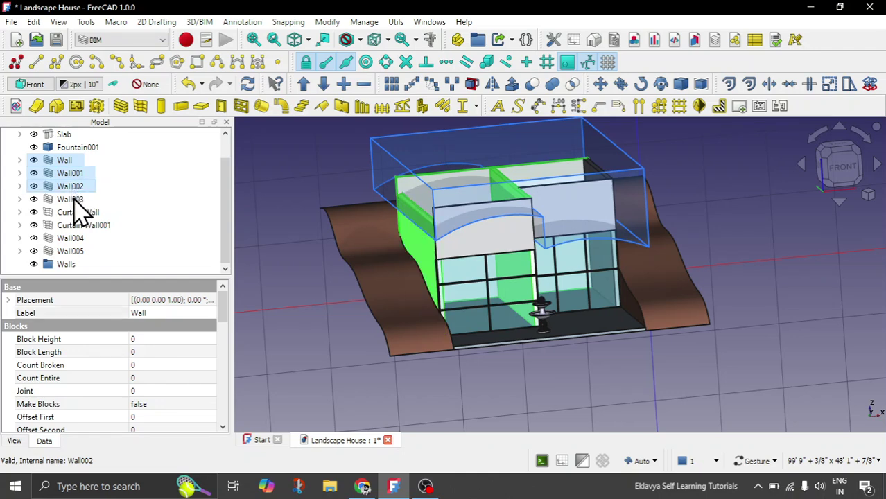
pyautogui.keyDown('ctrl'); pyautogui.click(77, 199); pyautogui.keyUp('ctrl')
pyautogui.keyDown('ctrl'); pyautogui.click(75, 238); pyautogui.keyUp('ctrl')
pyautogui.keyDown('ctrl'); pyautogui.click(73, 251); pyautogui.keyUp('ctrl')
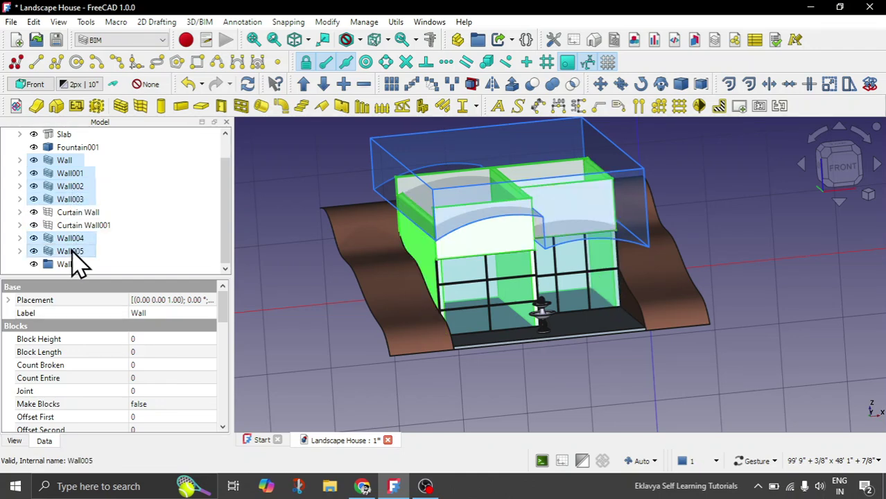
pyautogui.moveTo(253, 283); pyautogui.dragTo(348, 298, button='right')
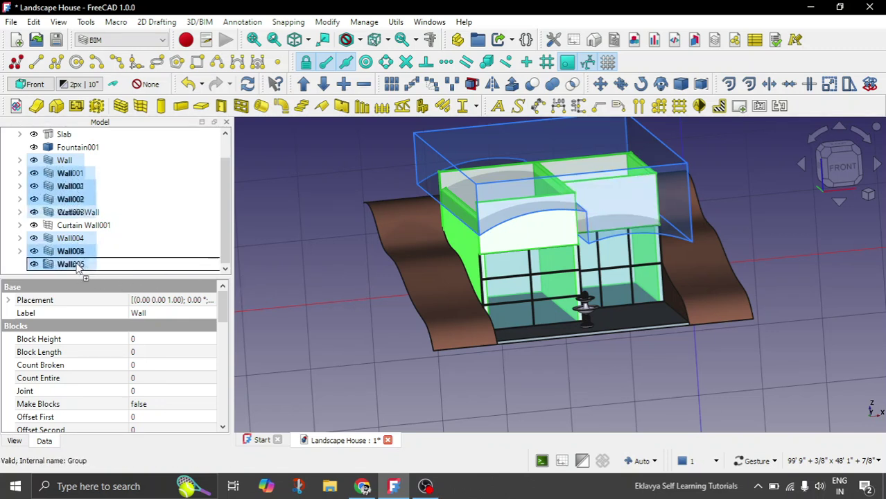
pyautogui.moveTo(70, 251); pyautogui.dragTo(295, 315)
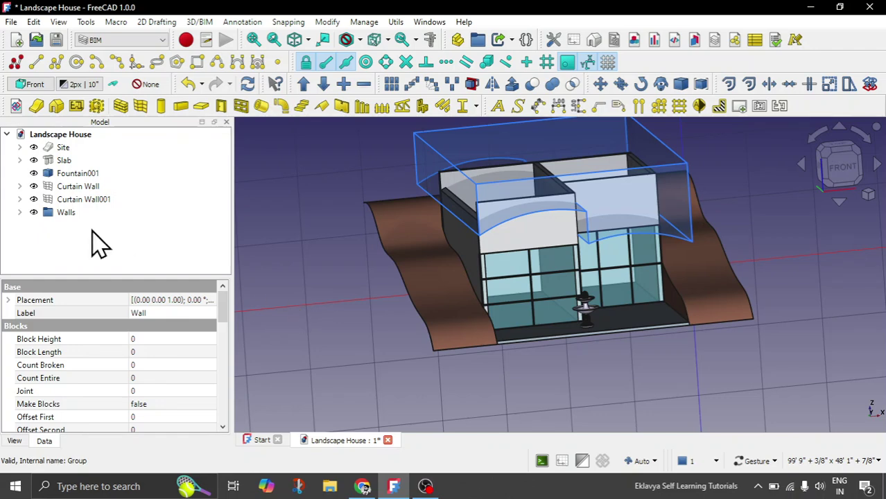
# Toggle the Walls group's visibility and select the Extrude002 roof extrusion
pyautogui.click(66, 212)
pyautogui.moveTo(269, 284); pyautogui.dragTo(348, 267)
pyautogui.press('space')
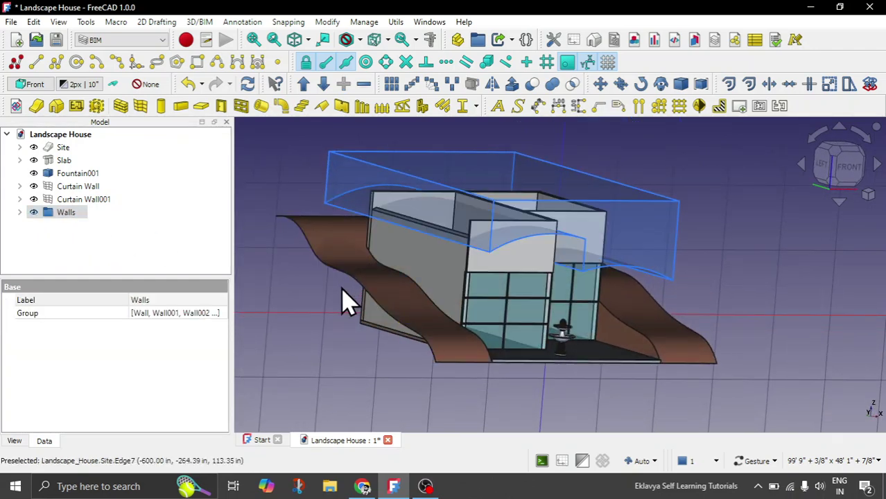
pyautogui.press('space')
pyautogui.press('space')
pyautogui.moveTo(632, 290); pyautogui.dragTo(641, 291)
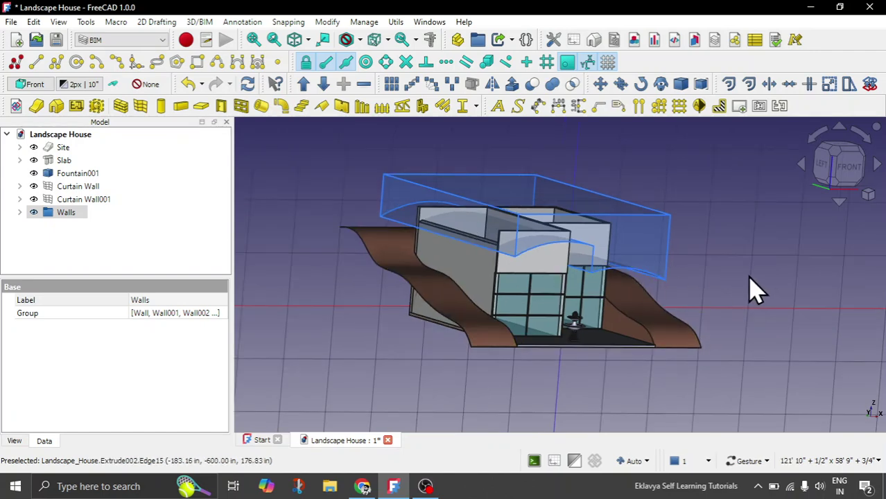
pyautogui.moveTo(749, 287); pyautogui.dragTo(693, 286)
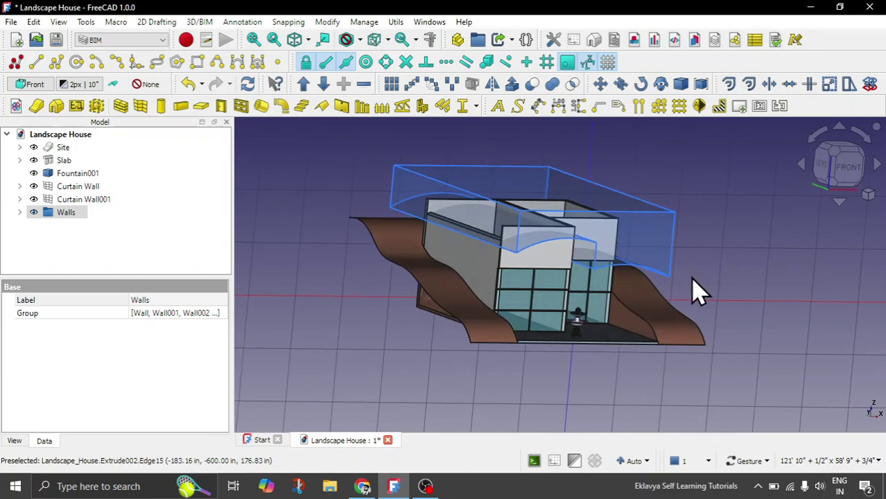
pyautogui.click(327, 225)
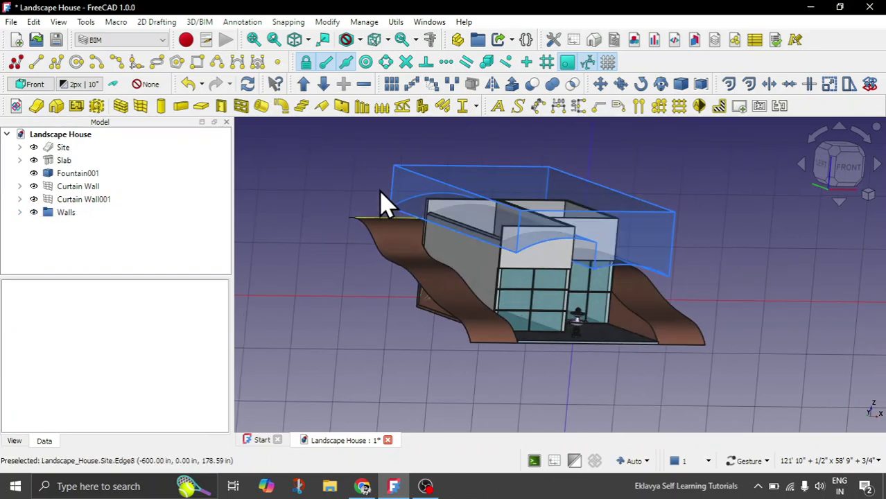
pyautogui.click(407, 180)
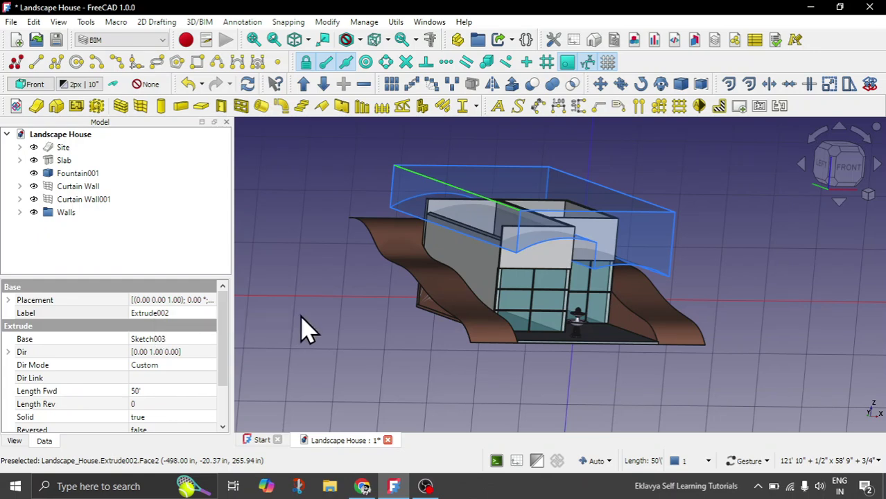
# Select Wall through Wall005 and open the object chooser for their Subtractions property
pyautogui.click(19, 212)
pyautogui.press('0')
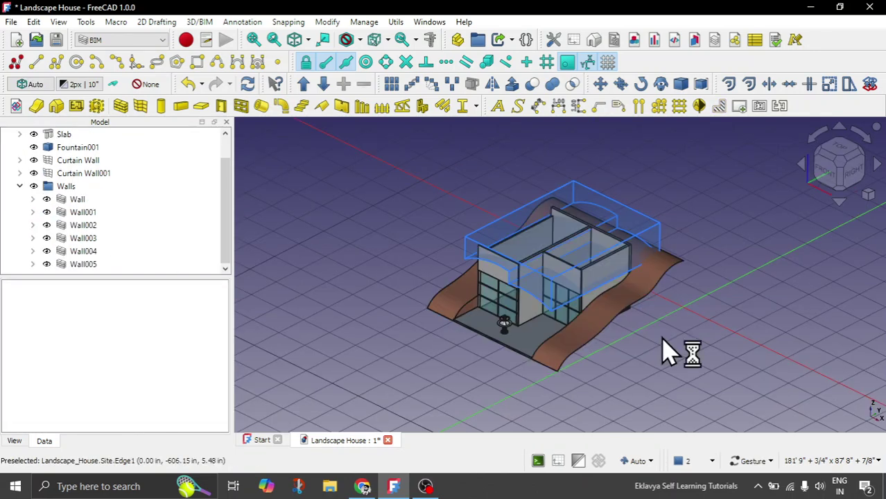
pyautogui.scroll(1, 610, 367)
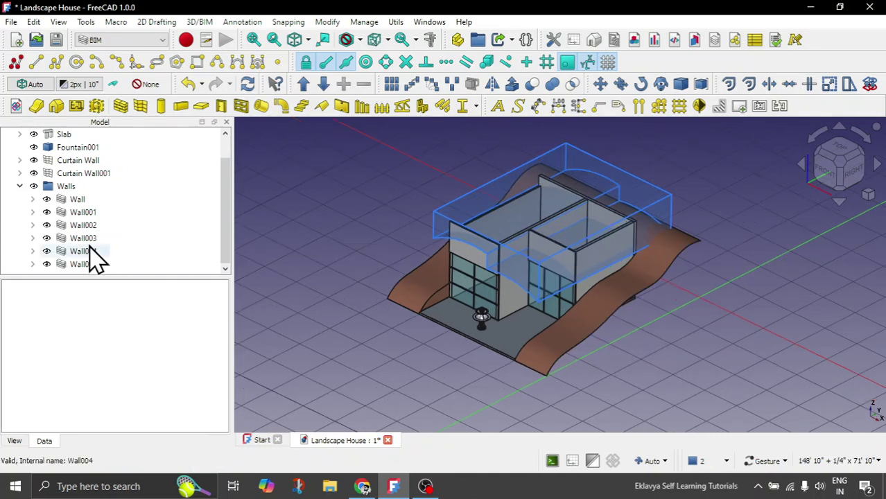
pyautogui.click(76, 200)
pyautogui.keyDown('shift'); pyautogui.click(81, 264); pyautogui.keyUp('shift')
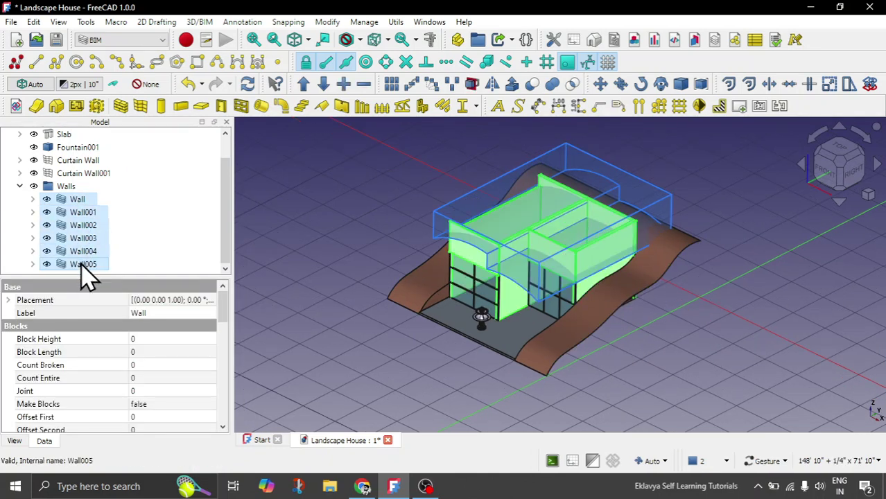
pyautogui.scroll(-5, 178, 354)
pyautogui.scroll(-1, 182, 362)
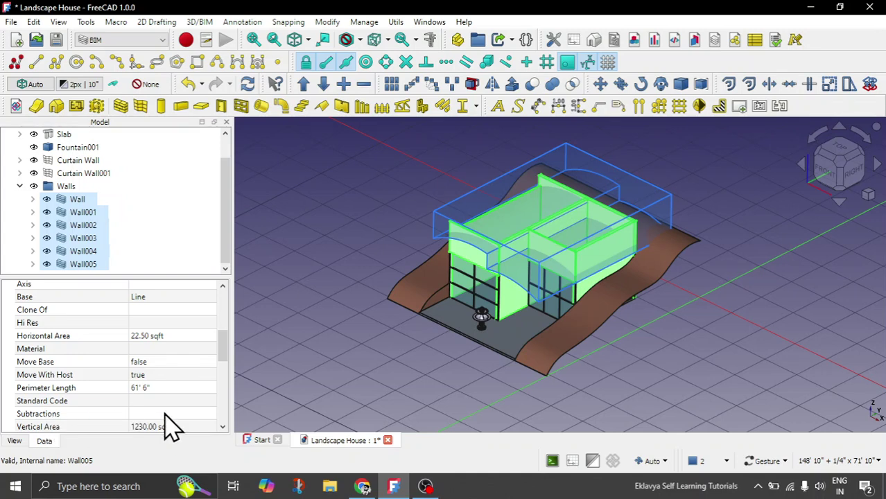
pyautogui.click(204, 415)
pyautogui.click(210, 414)
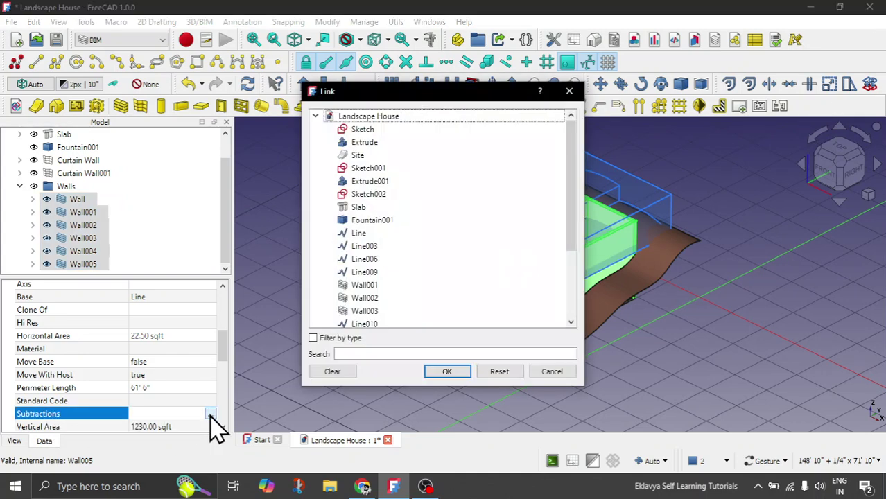
# Set Extrude002 as the Subtractions object for all six walls
pyautogui.scroll(-3, 474, 237)
pyautogui.click(381, 286)
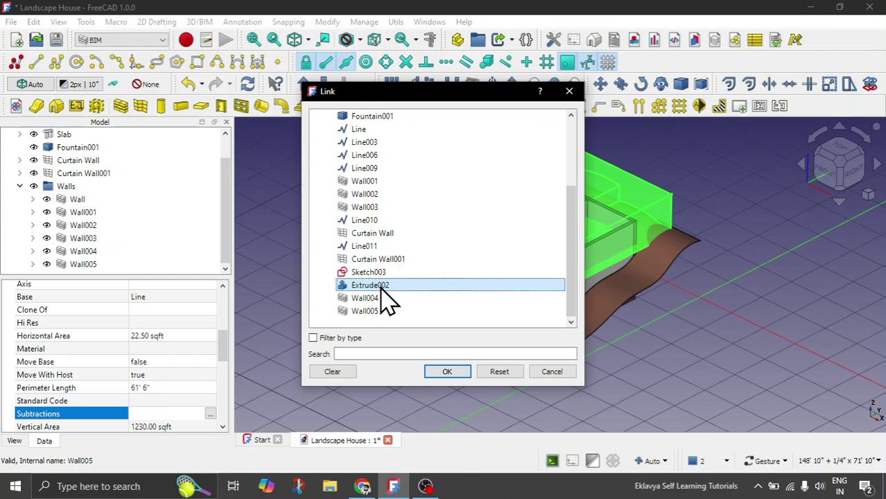
pyautogui.click(447, 371)
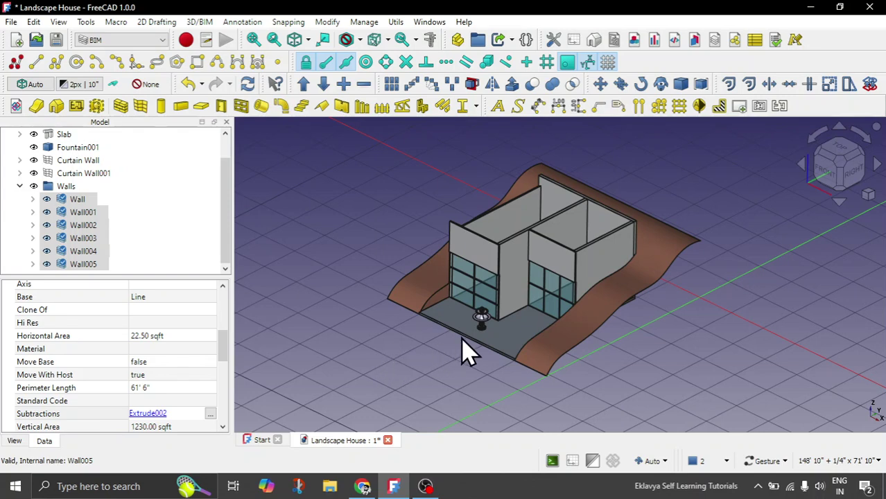
# Clear the selection and orbit around the house to inspect the trimmed walls
pyautogui.click(503, 345)
pyautogui.moveTo(447, 370); pyautogui.dragTo(624, 307)
pyautogui.scroll(5, 319, 271)
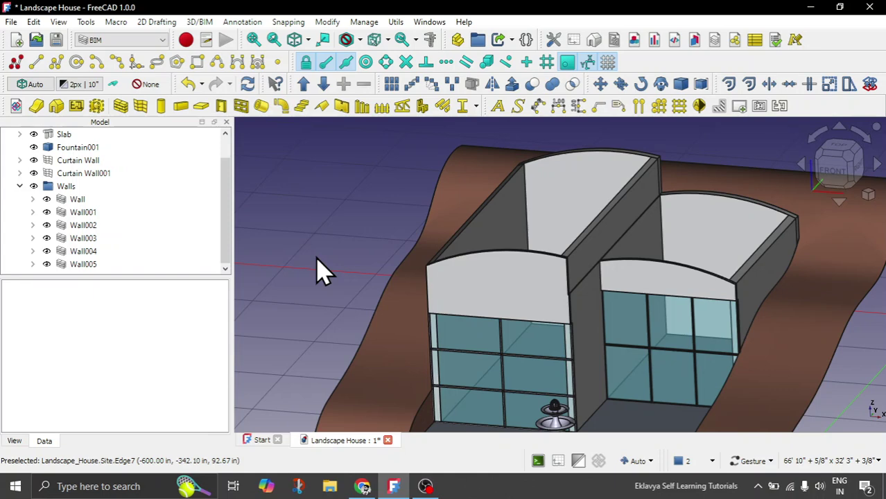
pyautogui.scroll(-3, 372, 283)
pyautogui.moveTo(372, 283); pyautogui.dragTo(443, 274)
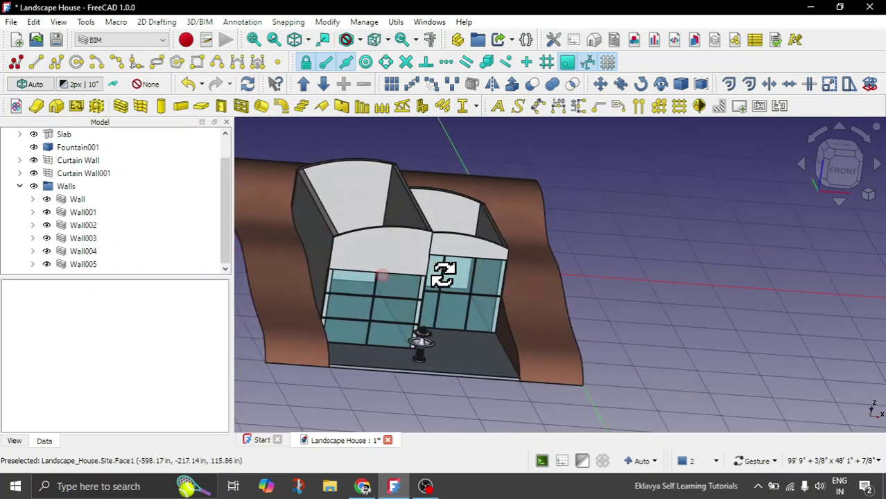
pyautogui.scroll(-3, 708, 336)
pyautogui.moveTo(673, 312); pyautogui.dragTo(644, 295)
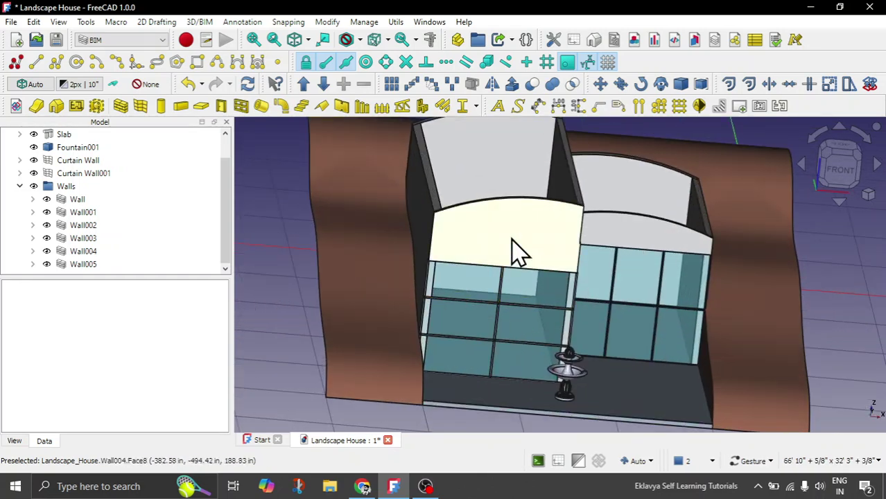
pyautogui.scroll(-2, 512, 251)
pyautogui.scroll(-3, 612, 257)
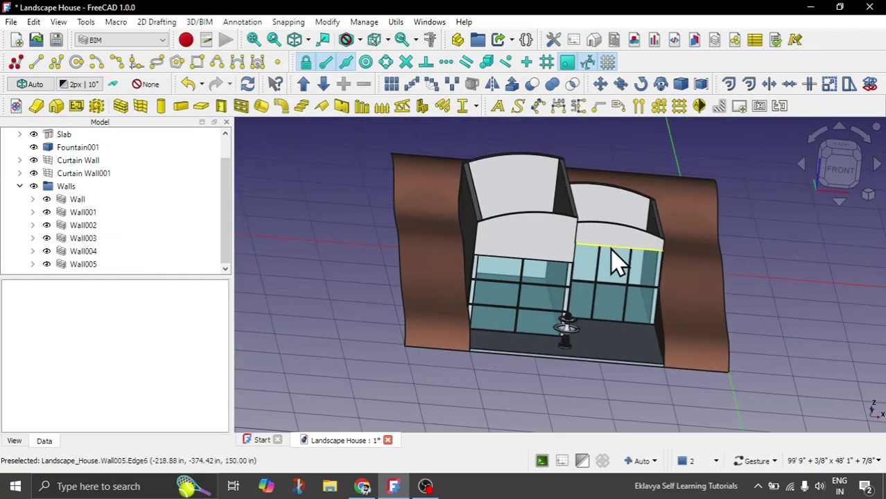
pyautogui.moveTo(553, 389); pyautogui.dragTo(449, 336)
pyautogui.scroll(5, 395, 273)
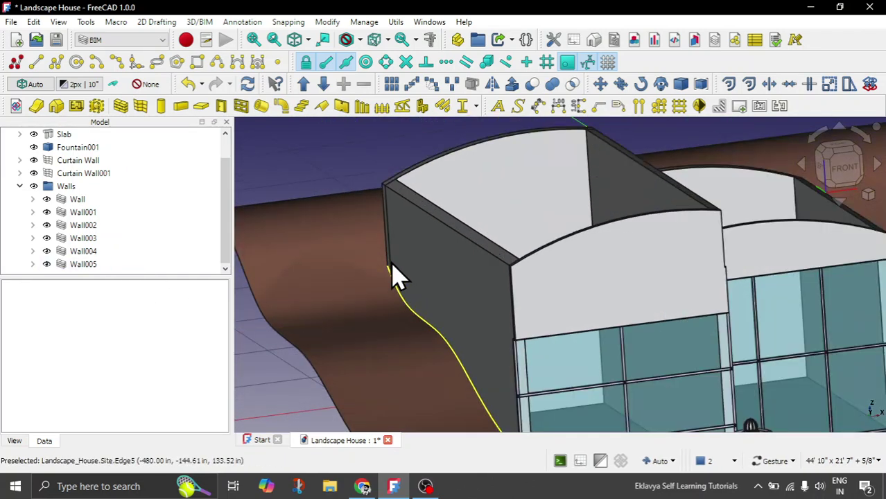
pyautogui.press('0')
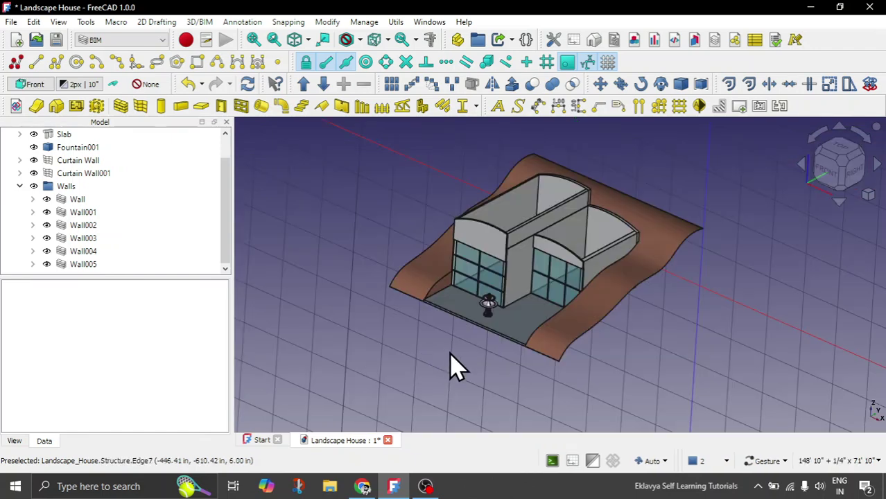
# Align the working plane to Wall004's curved-top front face
pyautogui.moveTo(462, 356); pyautogui.dragTo(530, 237)
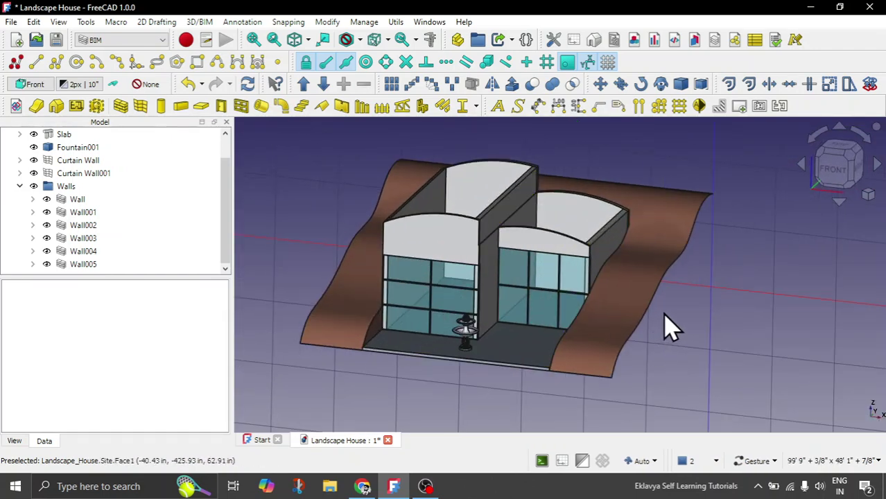
pyautogui.moveTo(668, 329); pyautogui.dragTo(654, 322)
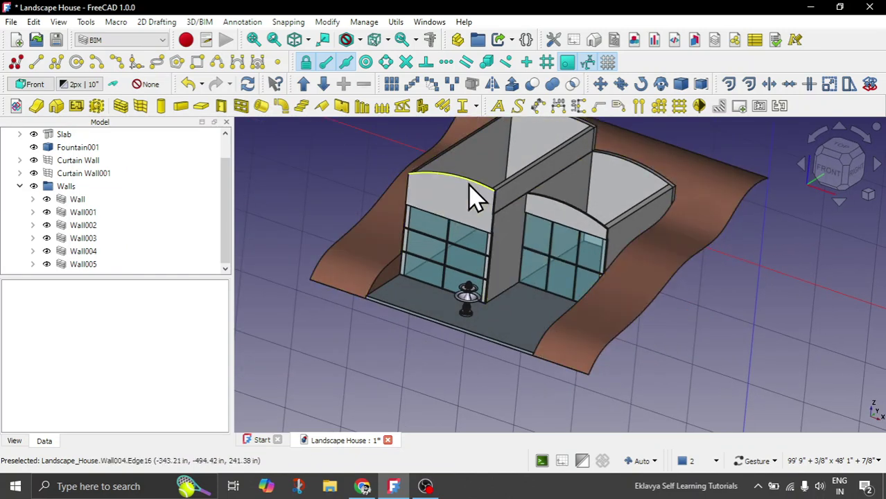
pyautogui.scroll(3, 468, 197)
pyautogui.scroll(-4, 527, 242)
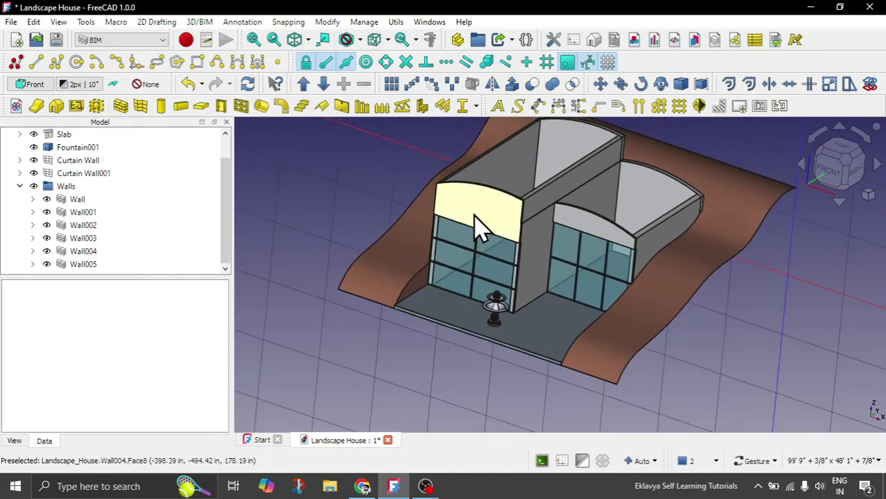
pyautogui.moveTo(490, 214); pyautogui.dragTo(504, 358)
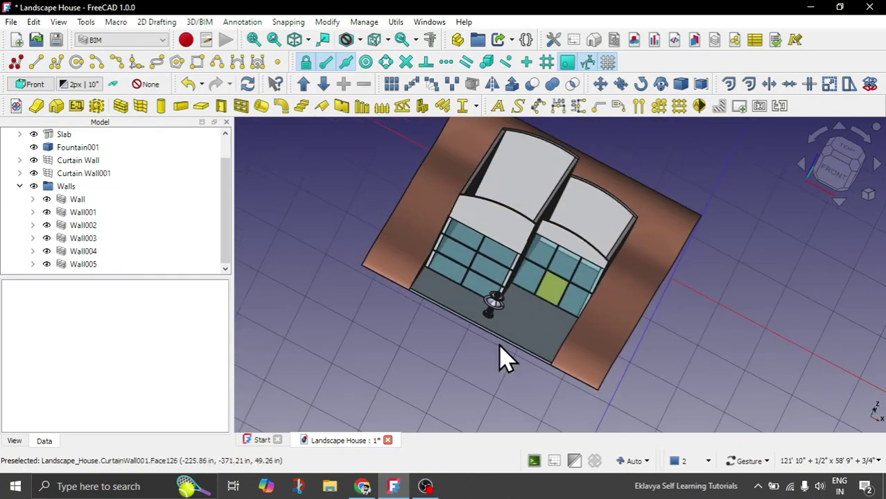
pyautogui.moveTo(747, 312); pyautogui.dragTo(732, 301)
pyautogui.scroll(3, 528, 273)
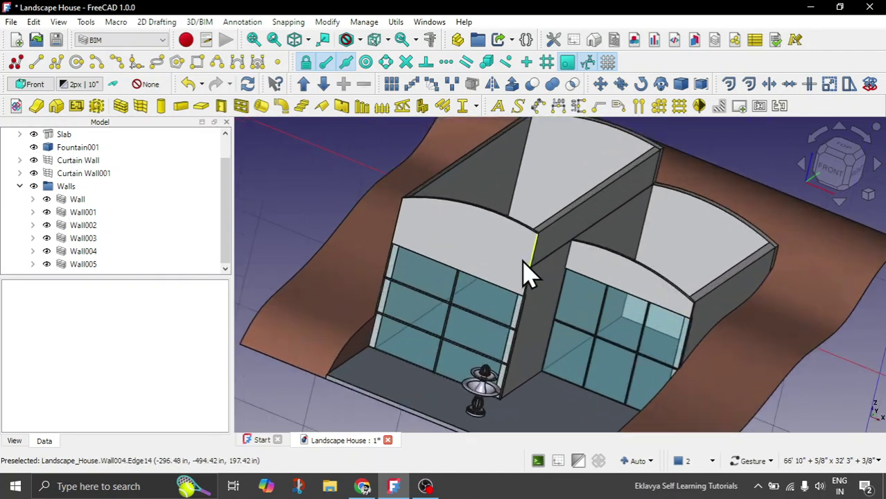
pyautogui.click(471, 257)
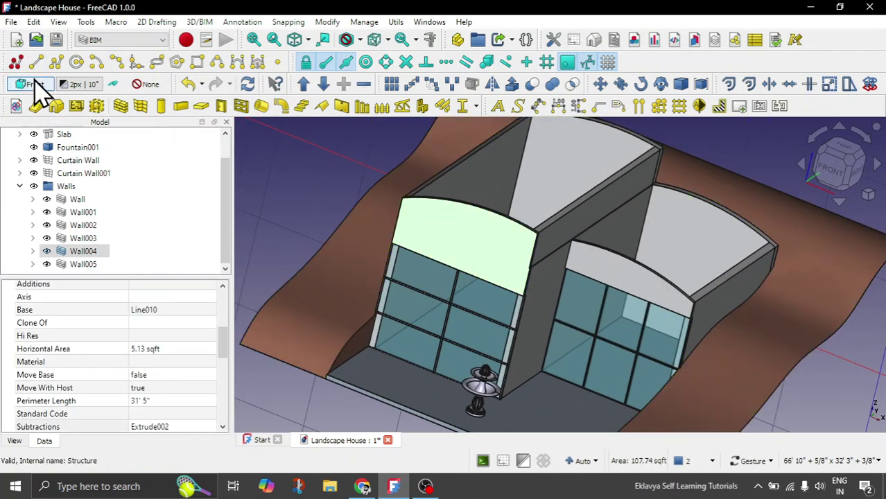
pyautogui.click(36, 84)
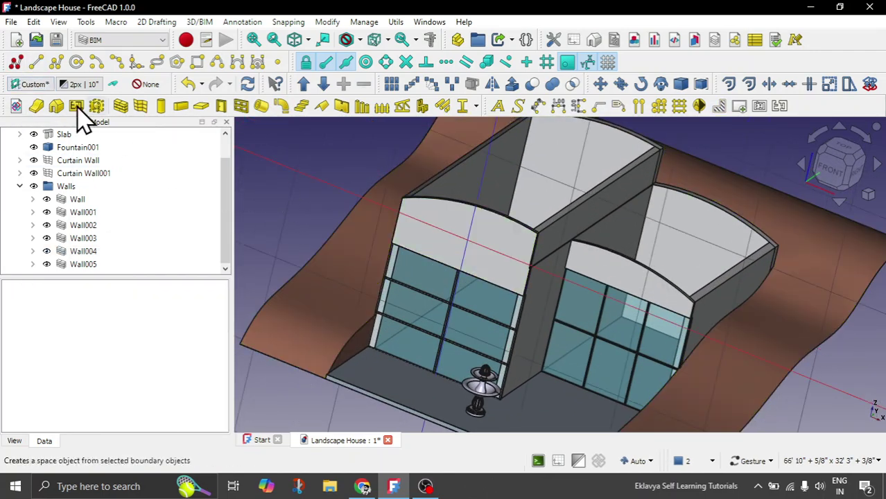
# Create a sketch on the wall face and link the left roof's curved edge as external geometry
pyautogui.click(15, 62)
pyautogui.scroll(-2, 461, 221)
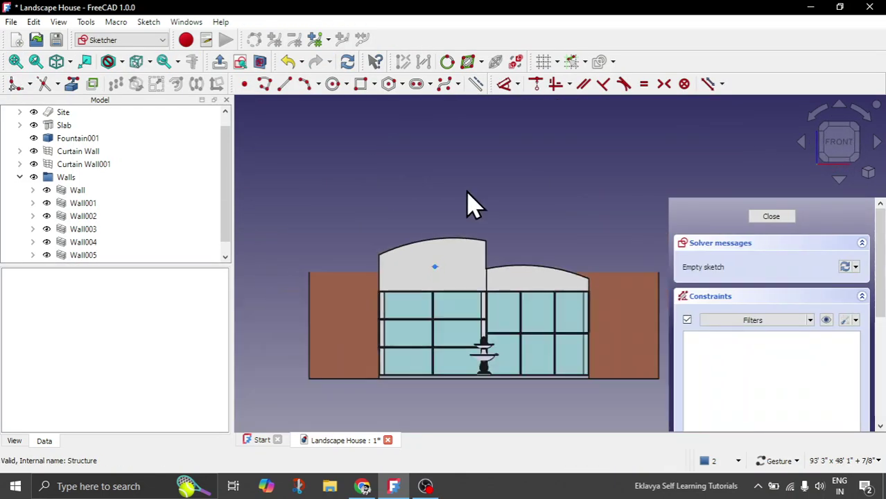
pyautogui.scroll(3, 345, 301)
pyautogui.click(72, 84)
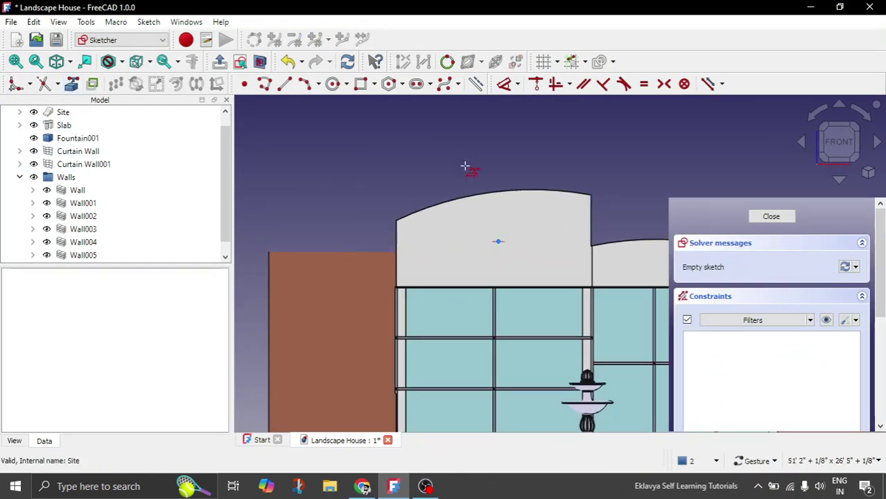
pyautogui.click(478, 195)
# Draw a three-point arc spanning past both ends, curving above the roof edge
pyautogui.scroll(1, 467, 166)
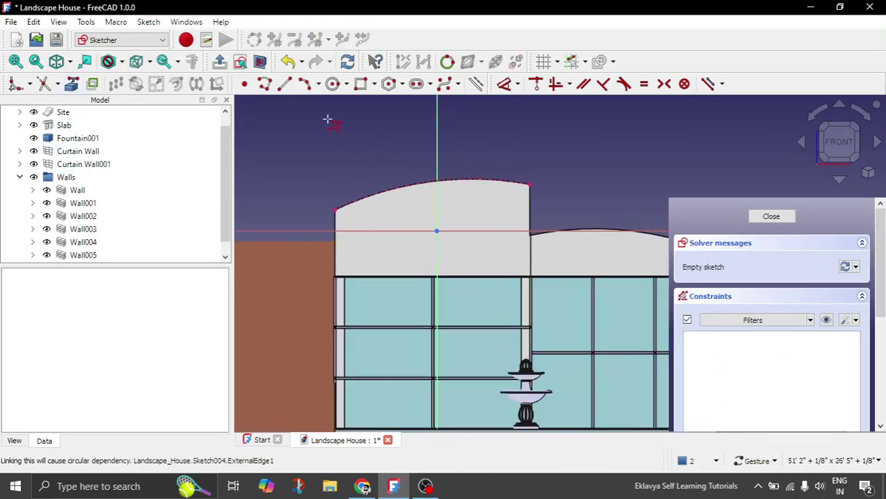
pyautogui.click(306, 84)
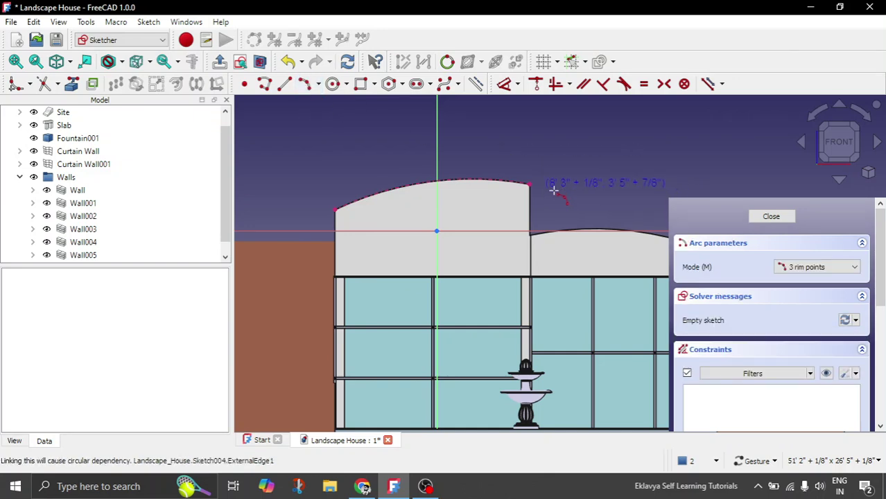
pyautogui.click(556, 190)
pyautogui.click(313, 218)
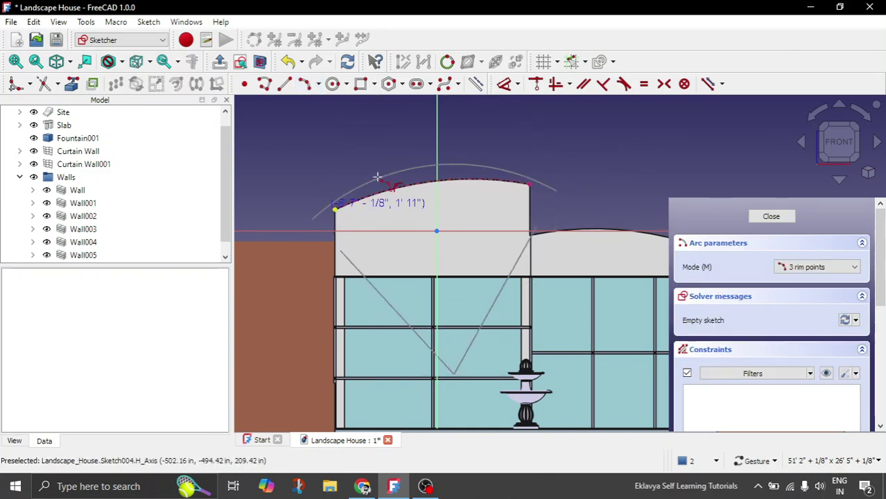
pyautogui.click(389, 172)
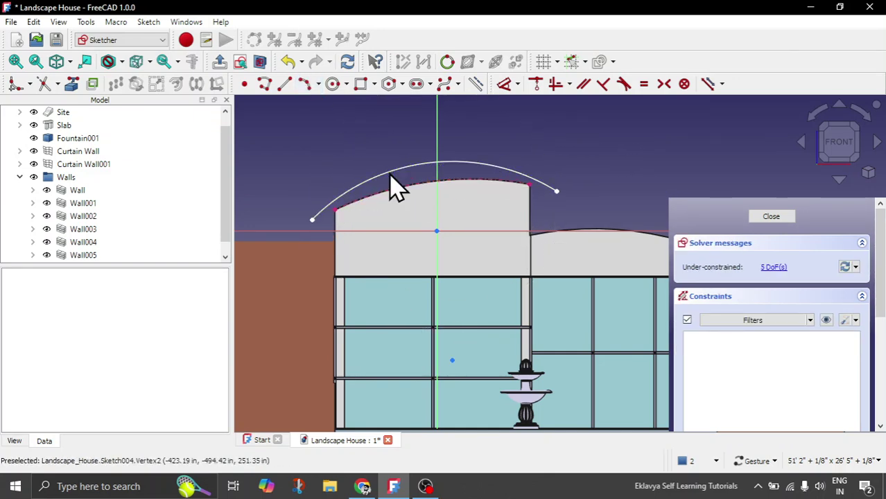
# Make the new arc equal to the roof curve and put both roof-edge endpoints on it
pyautogui.click(384, 186)
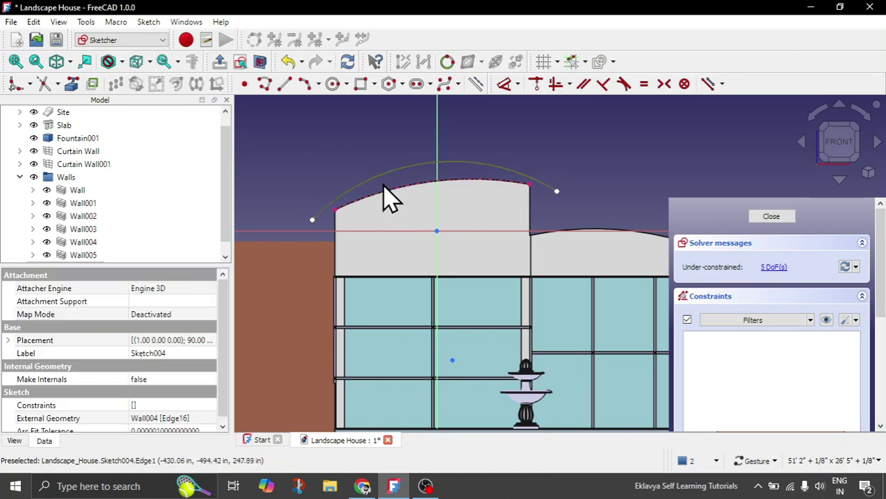
pyautogui.click(642, 94)
pyautogui.scroll(5, 358, 200)
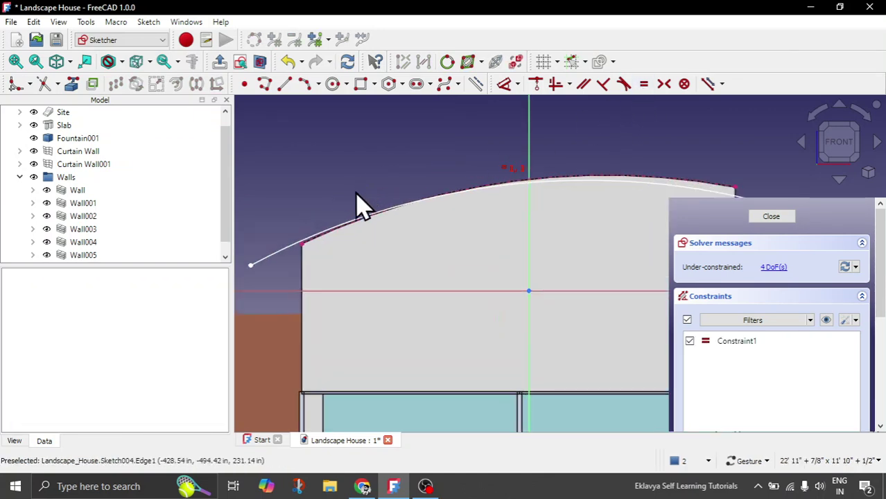
pyautogui.click(302, 245)
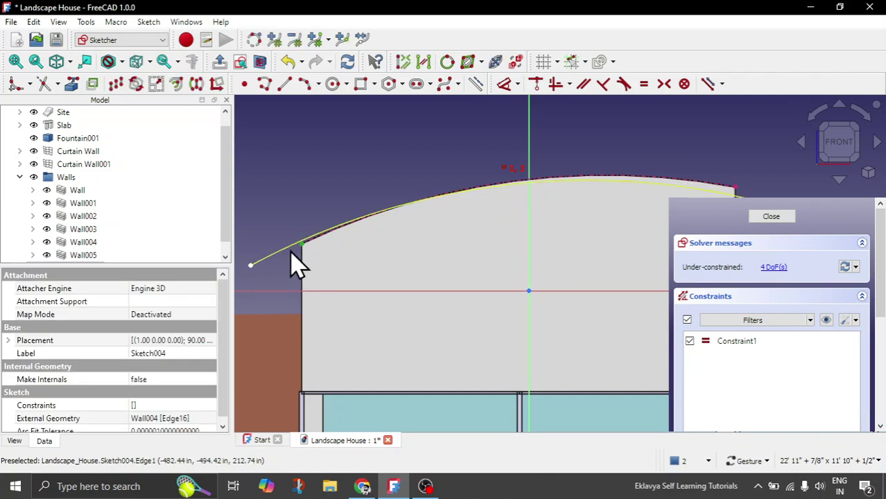
pyautogui.click(292, 252)
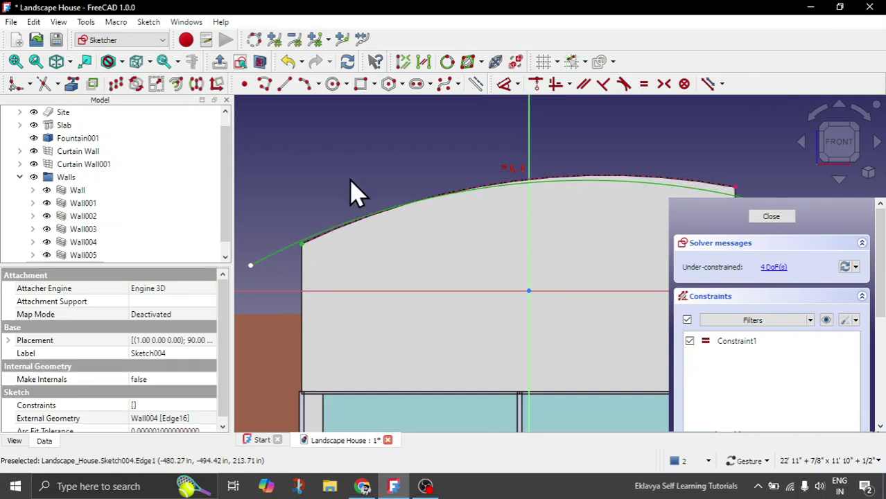
pyautogui.click(535, 85)
pyautogui.scroll(-2, 273, 251)
pyautogui.scroll(4, 612, 219)
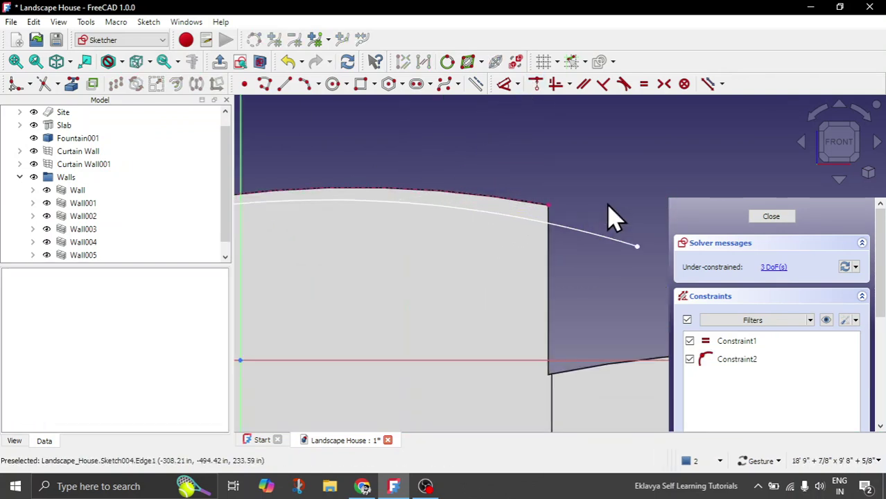
pyautogui.click(548, 206)
pyautogui.click(564, 232)
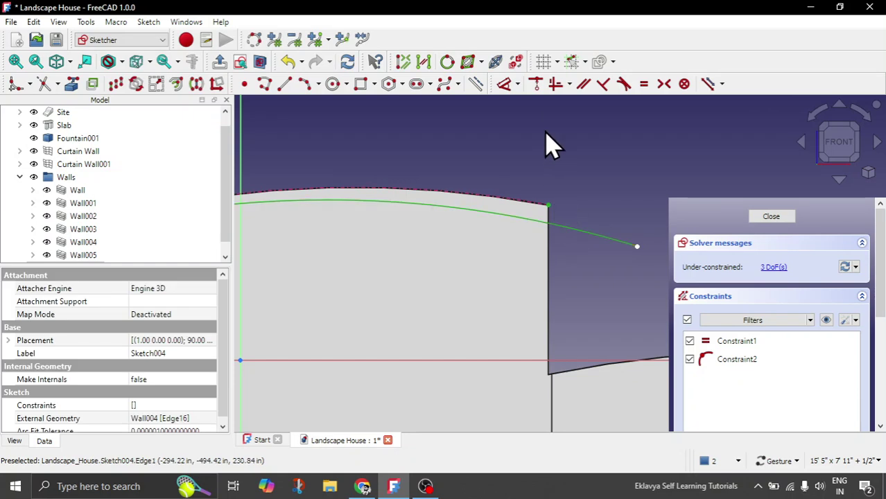
pyautogui.click(536, 85)
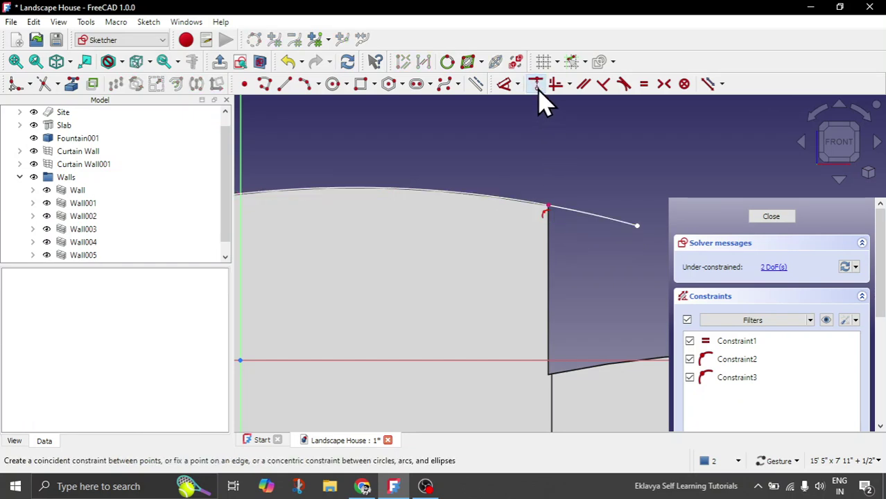
# Dimension the arc's right and left overhangs to 1.5' each
pyautogui.click(551, 207)
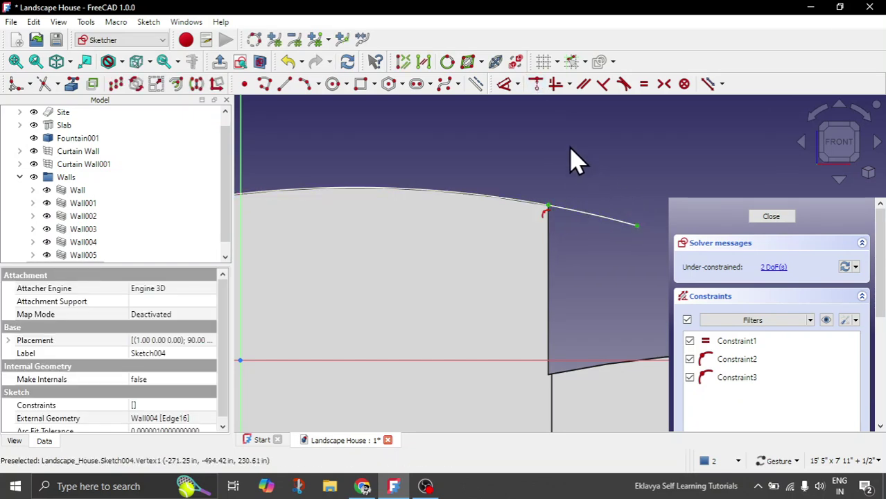
pyautogui.click(504, 84)
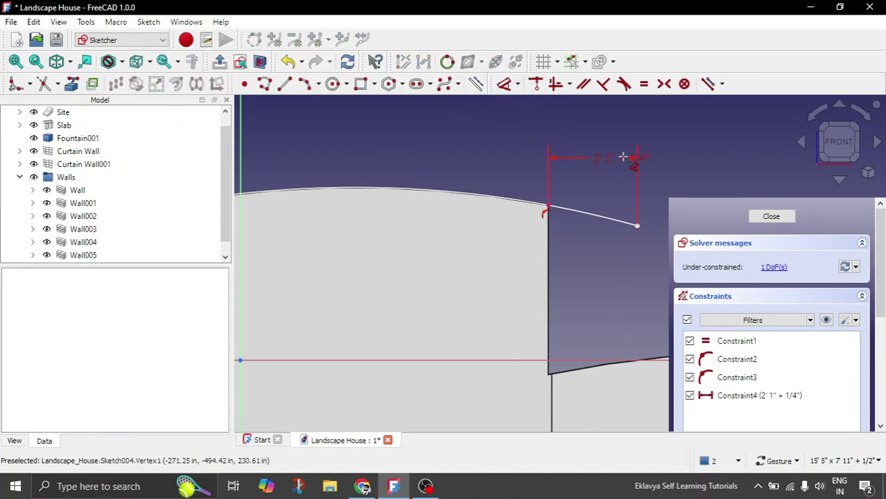
pyautogui.click(677, 146)
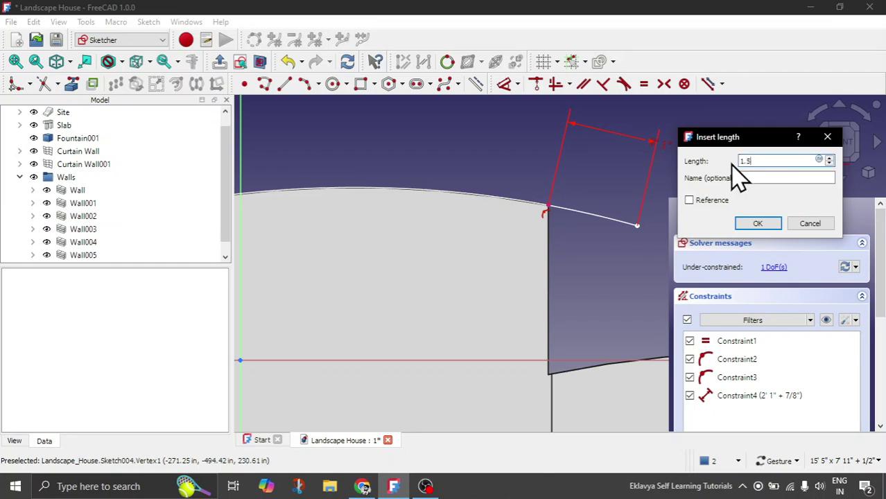
pyautogui.click(757, 223)
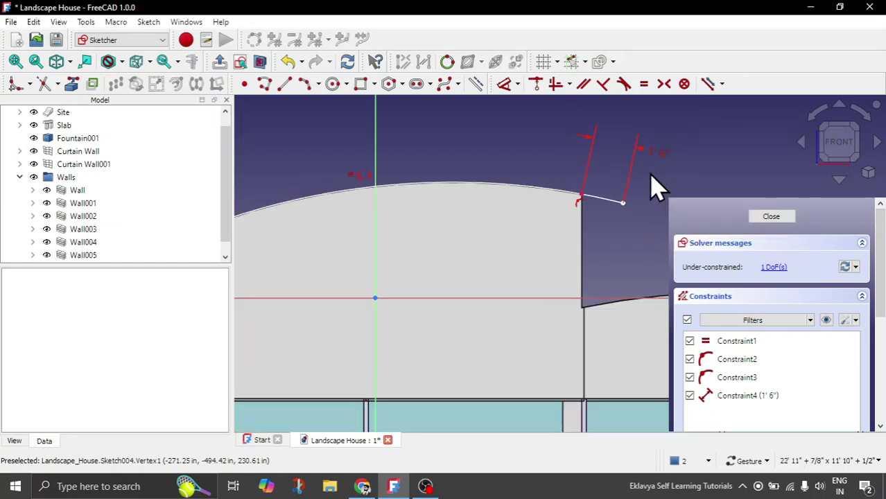
pyautogui.scroll(-3, 652, 184)
pyautogui.scroll(5, 415, 200)
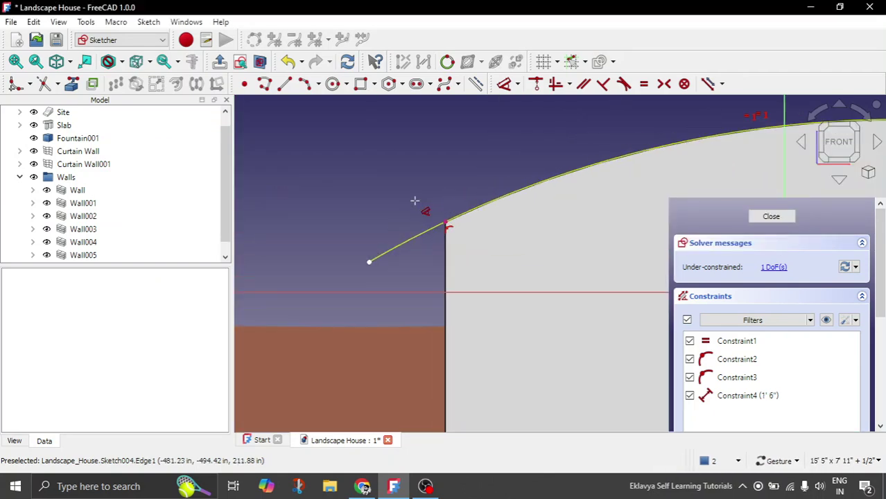
pyautogui.click(446, 223)
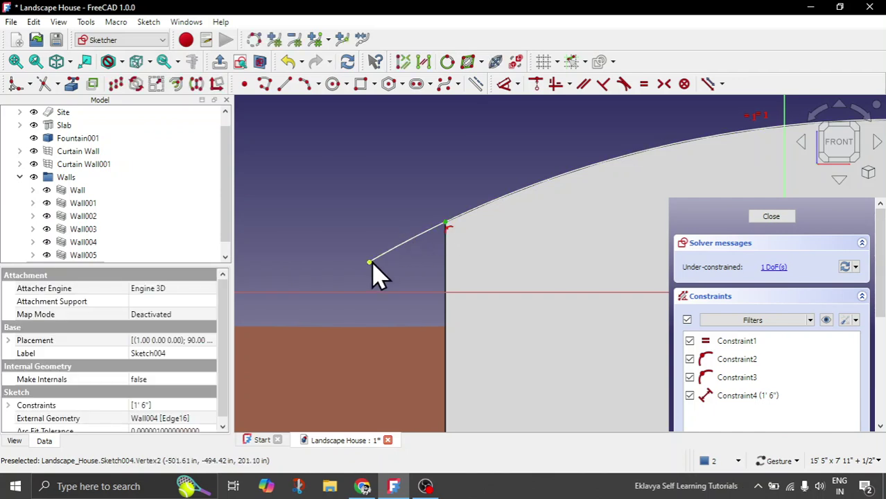
pyautogui.click(506, 85)
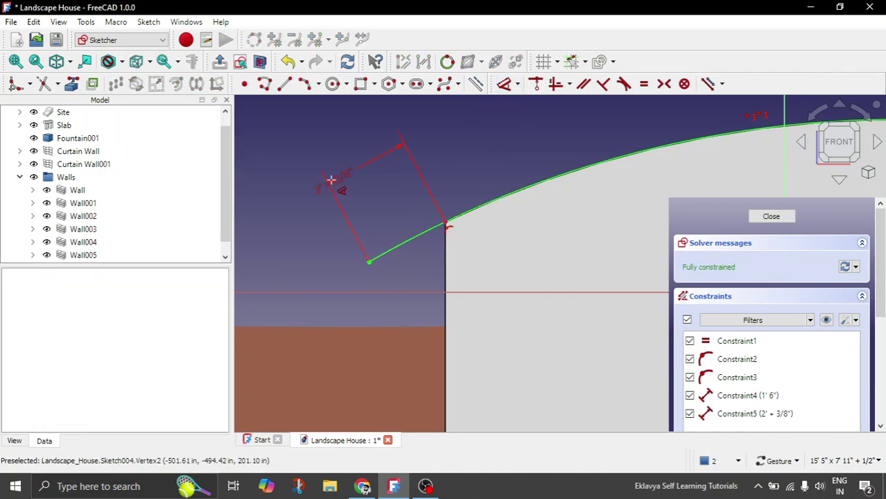
pyautogui.doubleClick(281, 192)
pyautogui.moveTo(395, 205); pyautogui.dragTo(323, 206)
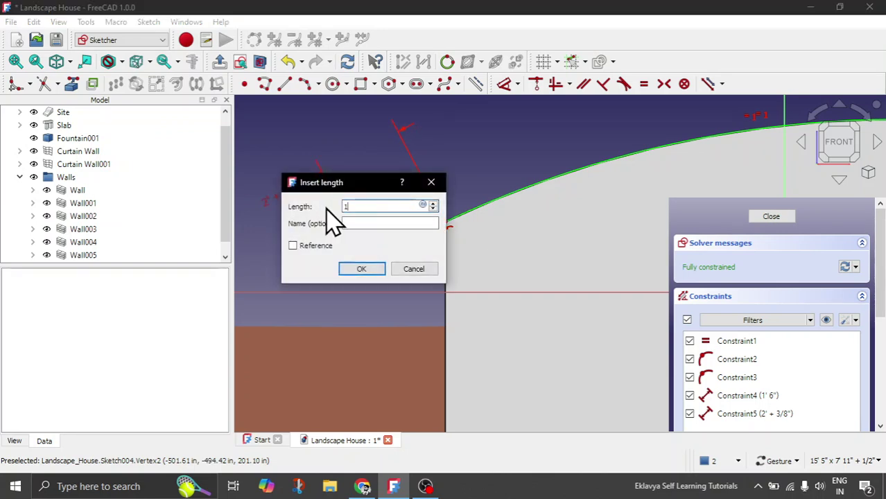
pyautogui.click(361, 268)
pyautogui.scroll(-3, 352, 260)
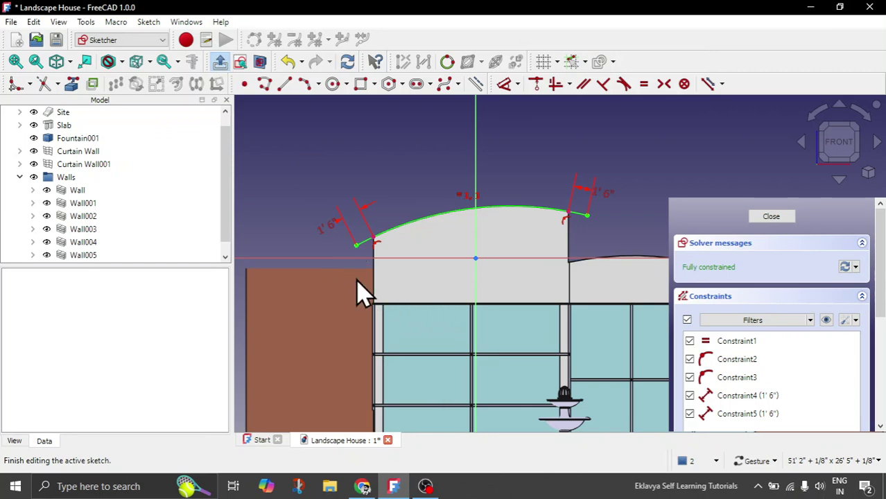
# Set Sketch004's placement Y to -42' 8" - 3/8", 1.5' further along negative Y
pyautogui.scroll(-3, 756, 262)
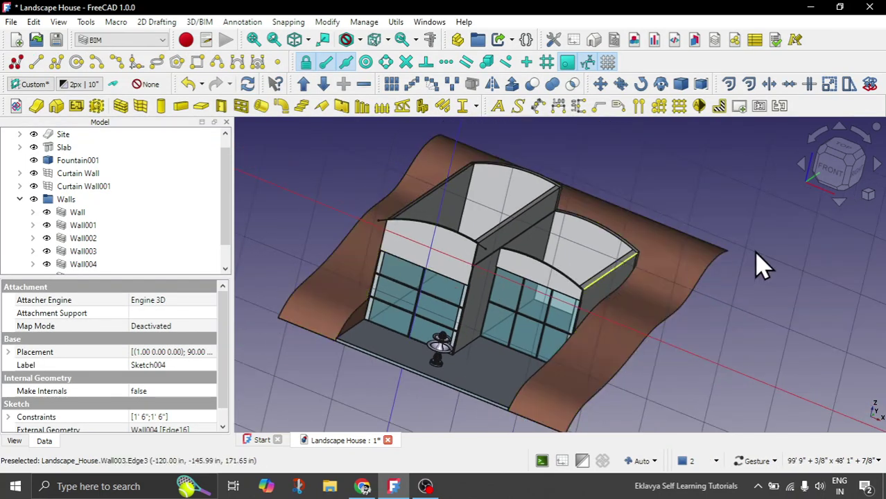
pyautogui.moveTo(756, 262)
pyautogui.mouseDown()
pyautogui.moveTo(724, 252)
pyautogui.moveTo(689, 255)
pyautogui.moveTo(722, 249)
pyautogui.moveTo(731, 267)
pyautogui.mouseUp()
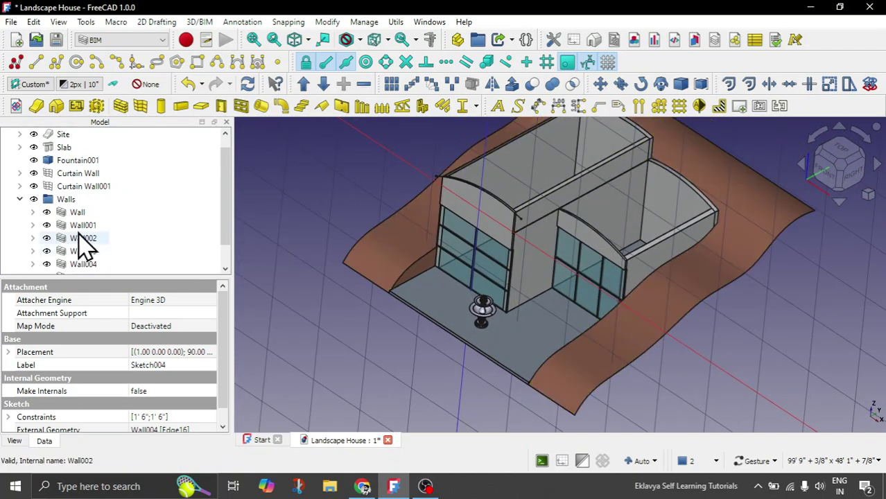
pyautogui.scroll(-1, 79, 247)
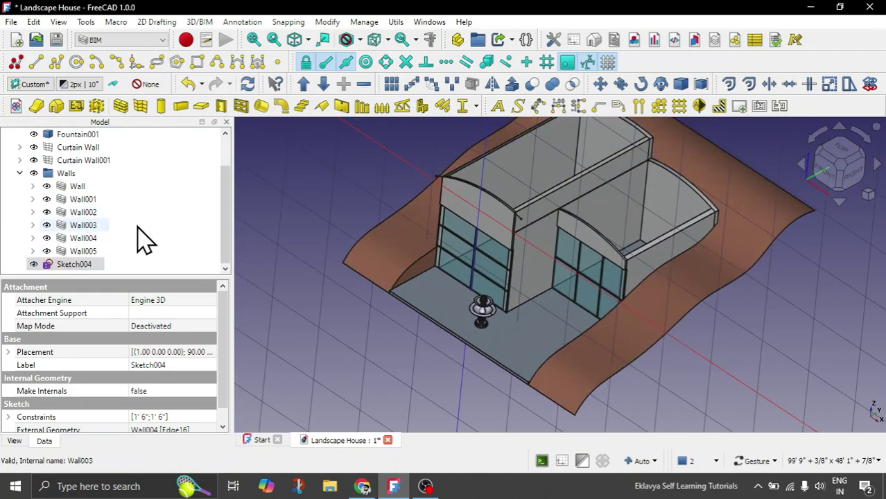
pyautogui.click(8, 351)
pyautogui.click(21, 392)
pyautogui.scroll(-2, 122, 393)
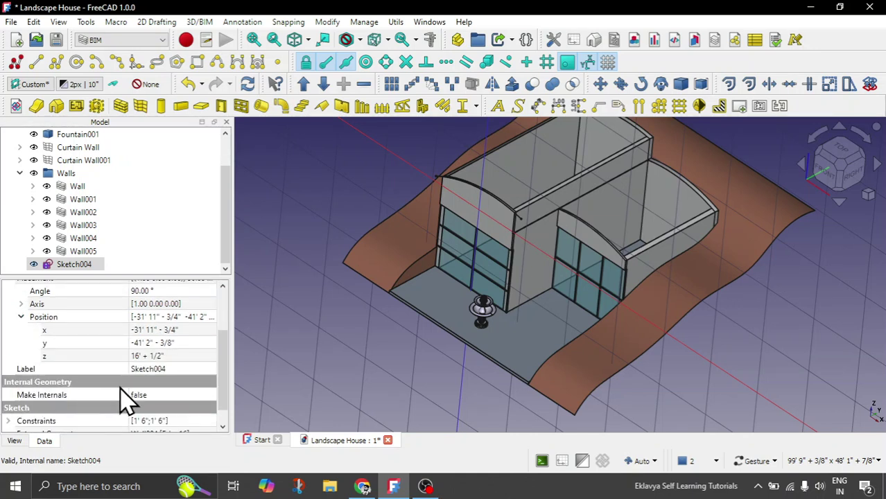
pyautogui.click(192, 342)
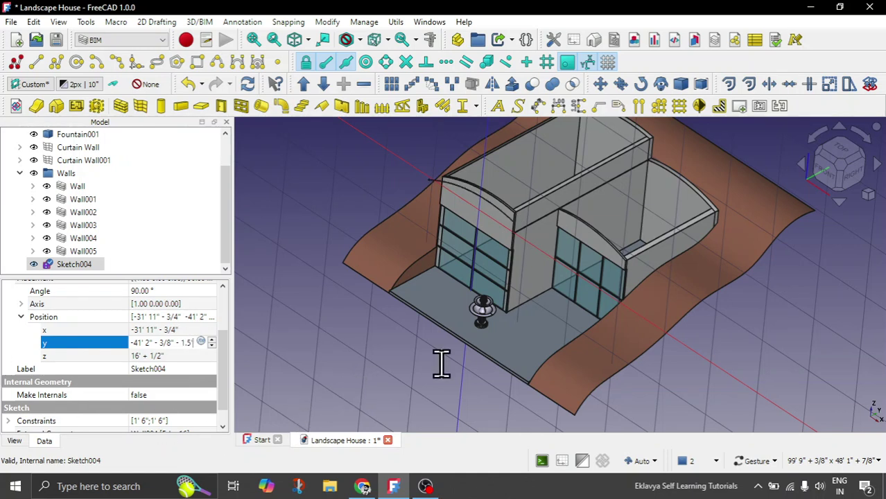
pyautogui.click(702, 366)
# Orbit and pan the house to view the overhanging arc above the left wall
pyautogui.moveTo(702, 366)
pyautogui.mouseDown()
pyautogui.moveTo(679, 348)
pyautogui.moveTo(632, 342)
pyautogui.mouseUp()
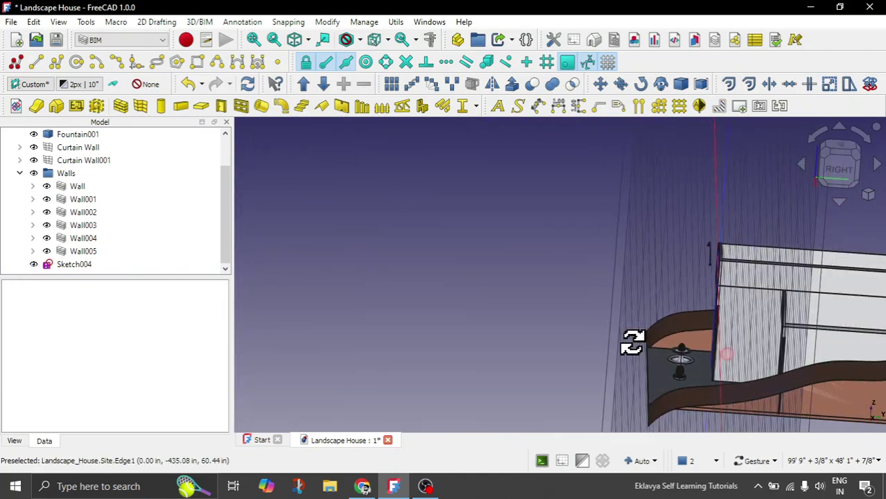
pyautogui.scroll(2, 721, 265)
pyautogui.moveTo(718, 263); pyautogui.dragTo(248, 243, button='right')
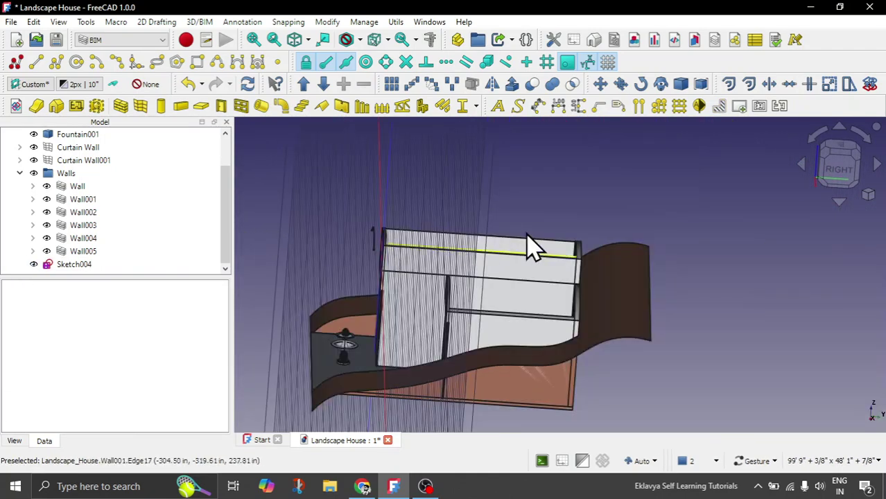
pyautogui.scroll(-1, 375, 280)
pyautogui.moveTo(375, 281); pyautogui.dragTo(362, 316)
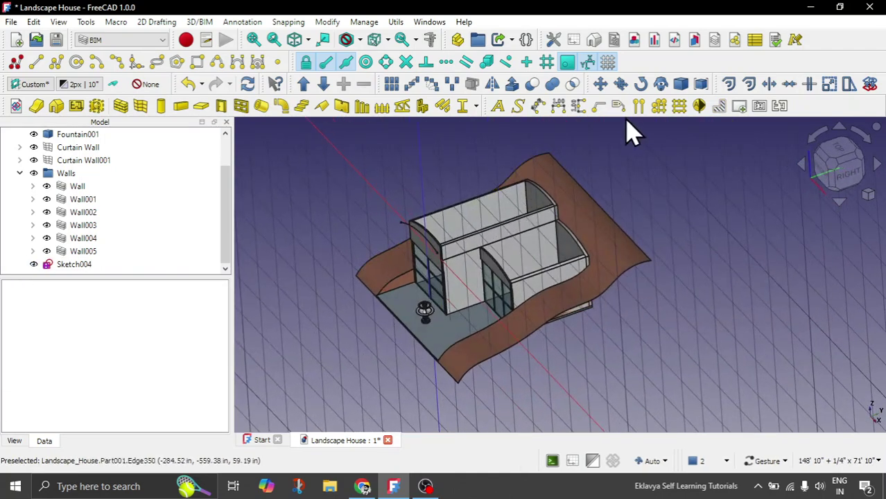
pyautogui.scroll(3, 385, 221)
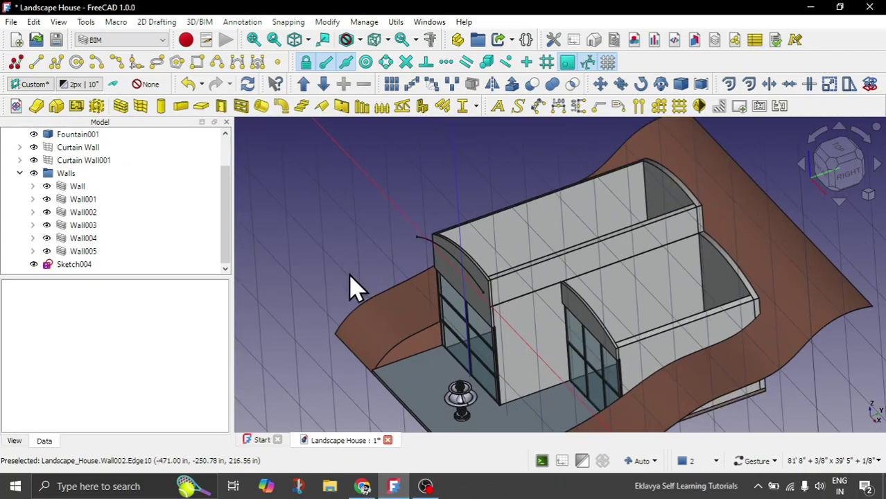
pyautogui.scroll(-2, 373, 221)
pyautogui.moveTo(352, 262)
pyautogui.mouseDown()
pyautogui.moveTo(379, 253)
pyautogui.moveTo(387, 267)
pyautogui.mouseUp()
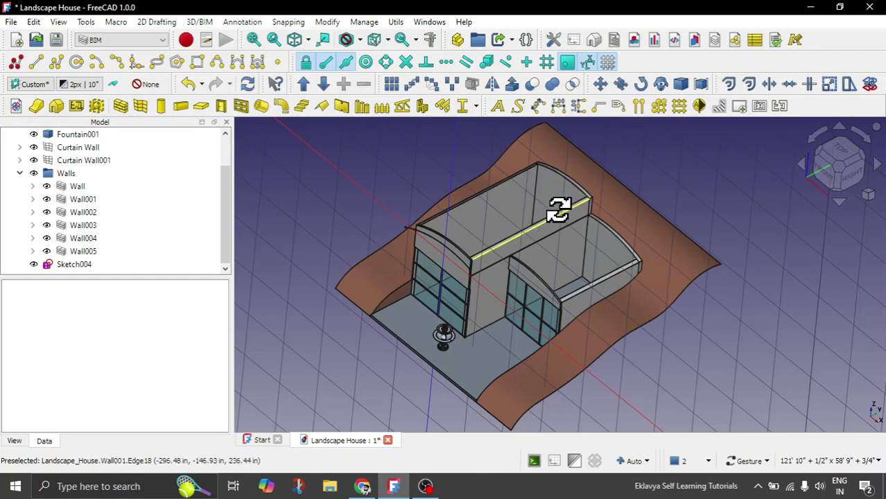
pyautogui.moveTo(558, 206); pyautogui.dragTo(542, 221)
pyautogui.scroll(2, 544, 236)
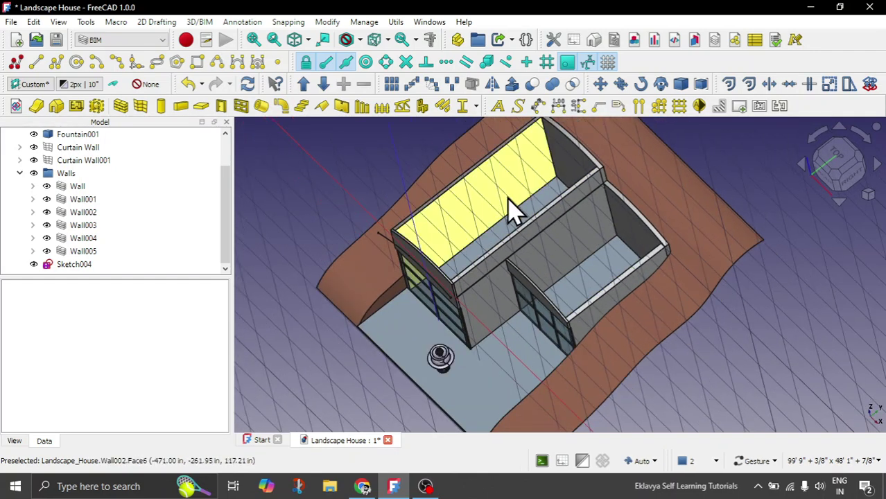
pyautogui.moveTo(301, 220)
pyautogui.mouseDown()
pyautogui.moveTo(315, 203)
pyautogui.moveTo(305, 210)
pyautogui.mouseUp()
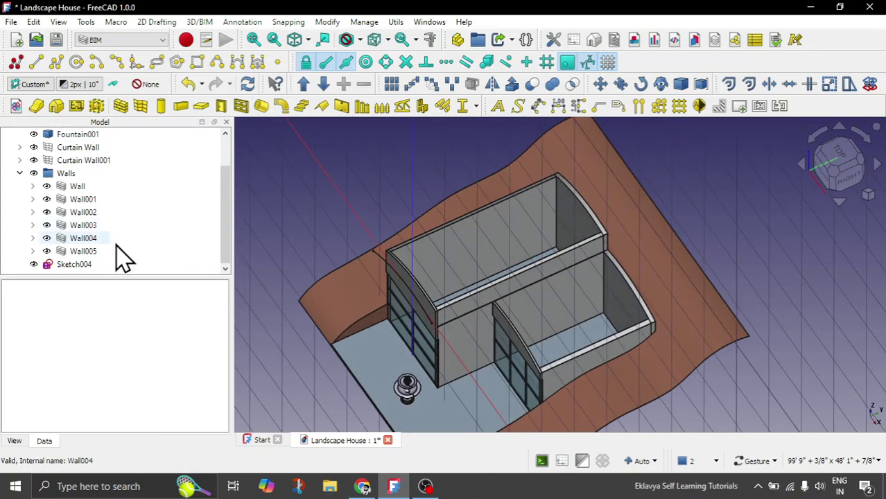
# Extrude Sketch004 33' along a custom Y = 1.00 direction into Extrude003
pyautogui.click(76, 264)
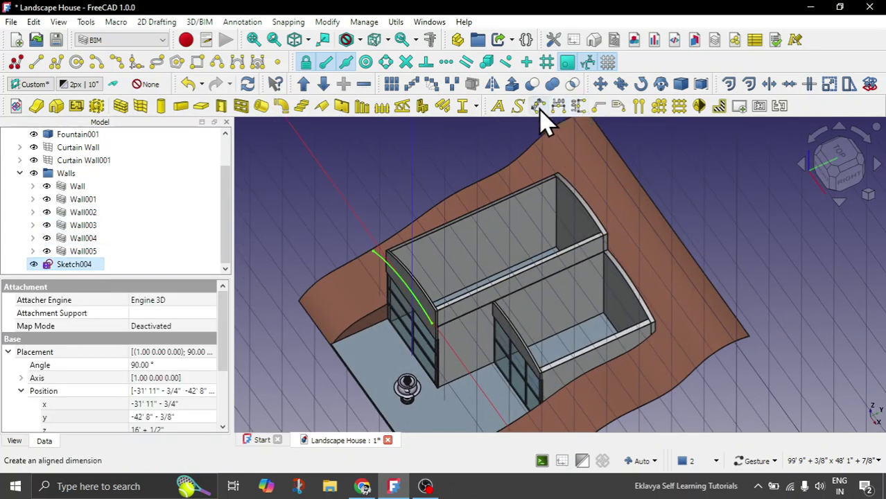
pyautogui.click(513, 87)
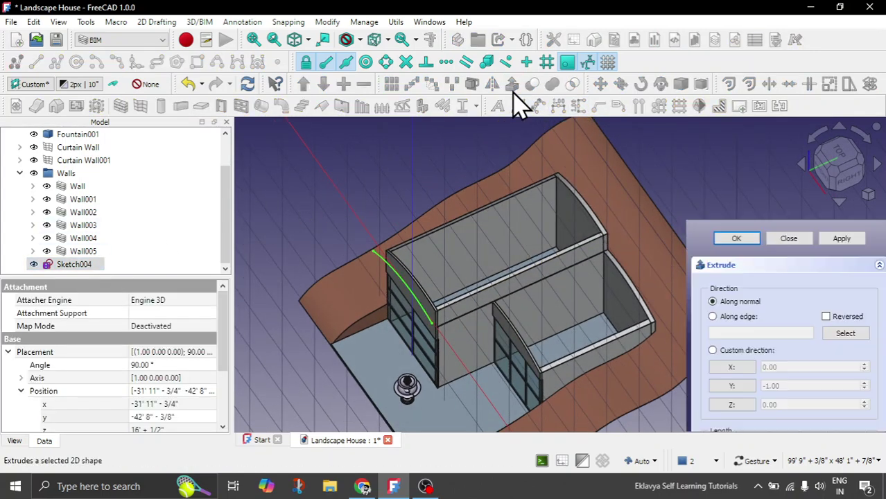
pyautogui.click(734, 351)
pyautogui.write('1.00')
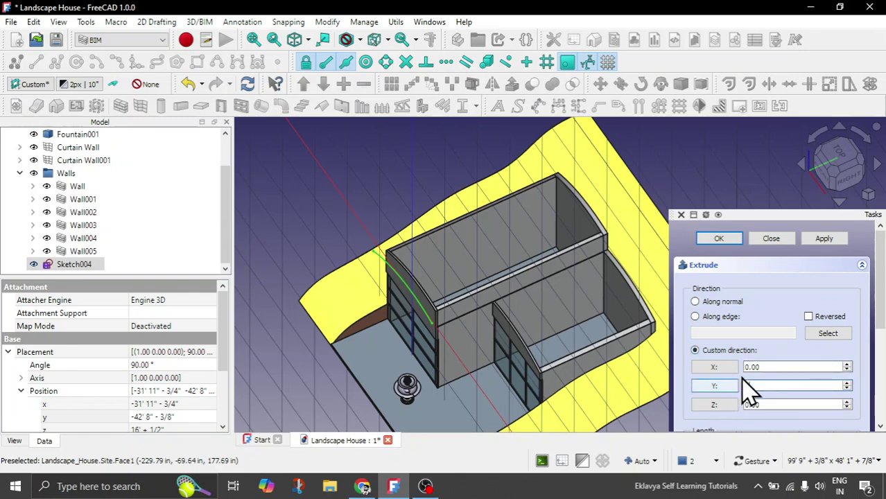
pyautogui.scroll(-2, 879, 367)
pyautogui.scroll(-1, 879, 368)
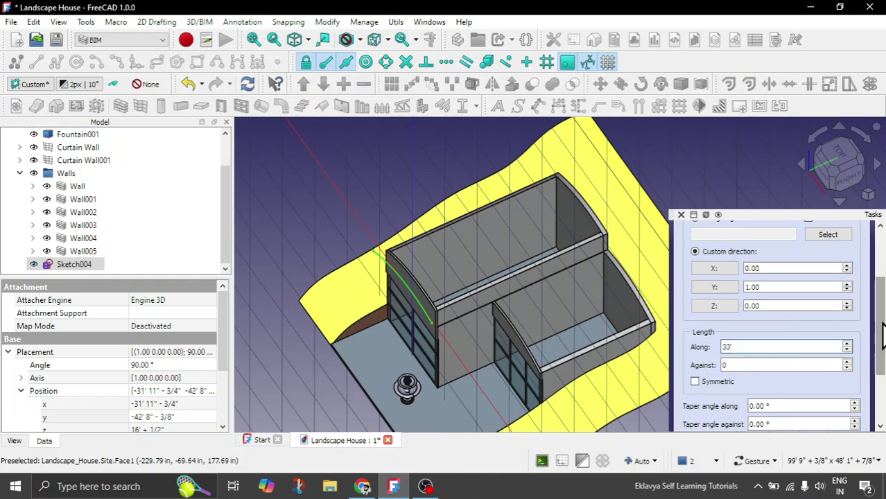
pyautogui.scroll(3, 879, 326)
pyautogui.click(721, 239)
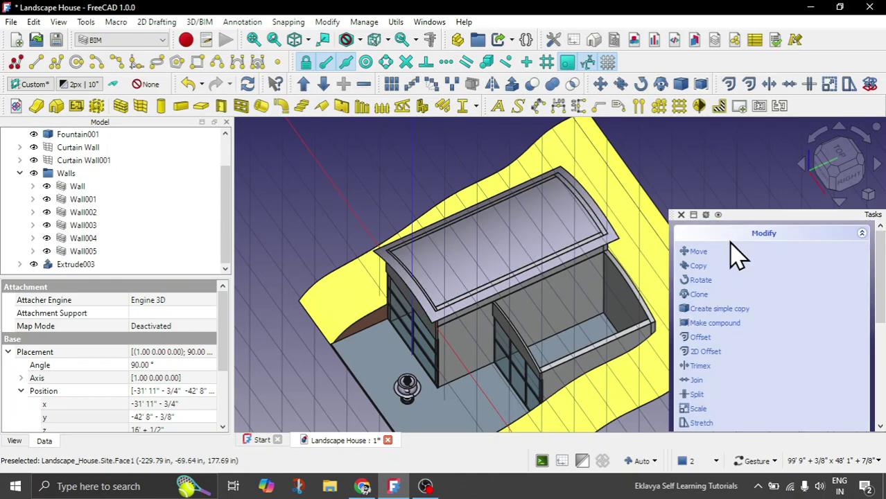
# Set the Draft working plane to the smaller wing's front curtain-wall face
pyautogui.scroll(-2, 465, 238)
pyautogui.moveTo(375, 386); pyautogui.dragTo(431, 367)
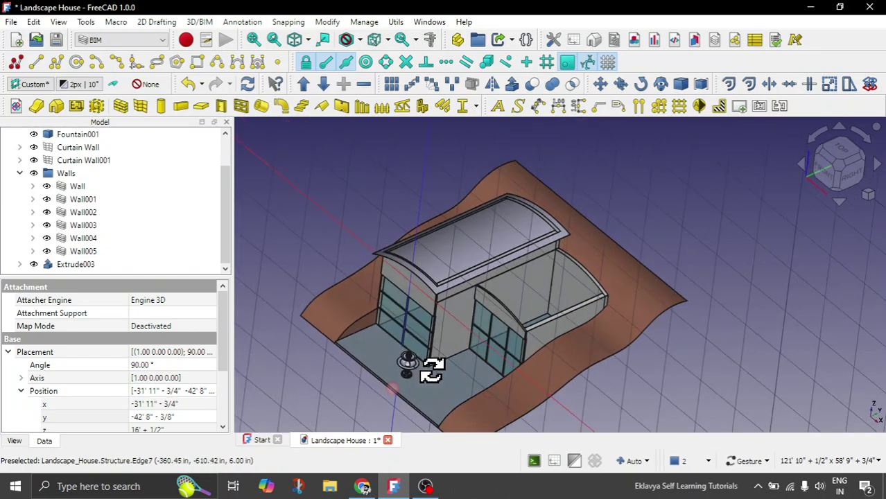
pyautogui.scroll(-1, 662, 227)
pyautogui.moveTo(574, 359); pyautogui.dragTo(623, 376)
pyautogui.scroll(3, 523, 358)
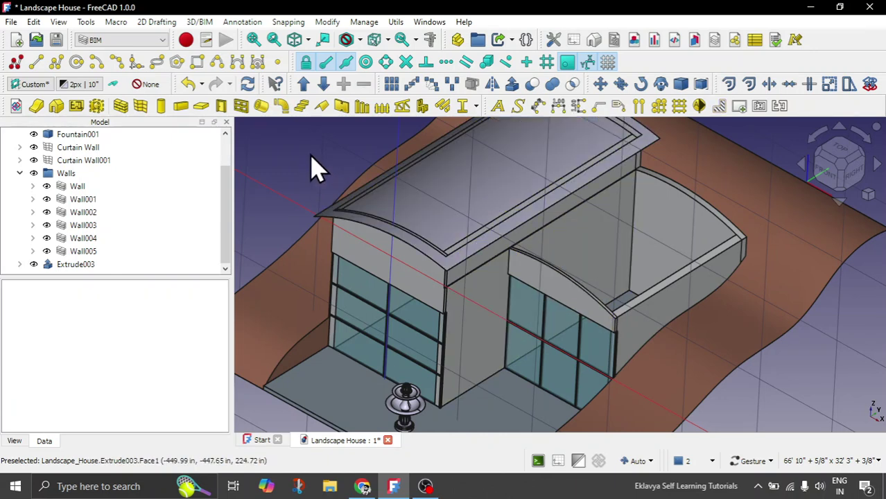
pyautogui.click(526, 283)
pyautogui.click(30, 86)
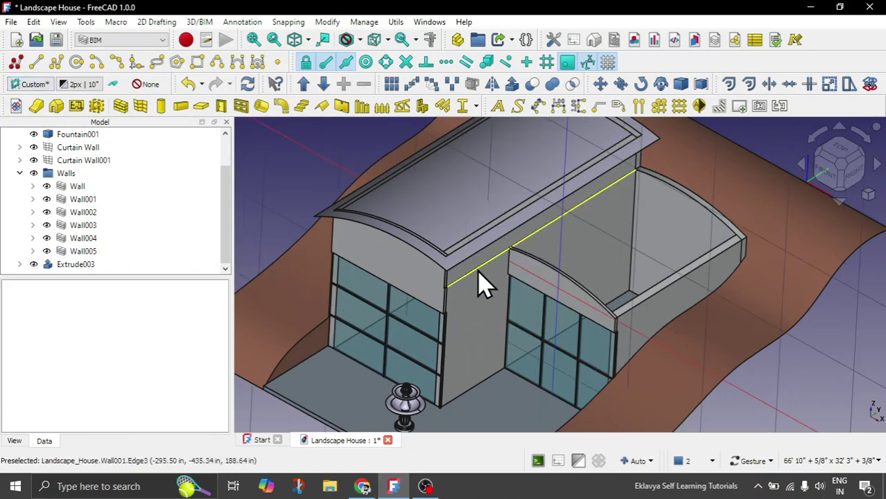
# Start Sketch005, reference the wing's top arc edge, and draw a three-point arc
pyautogui.click(15, 62)
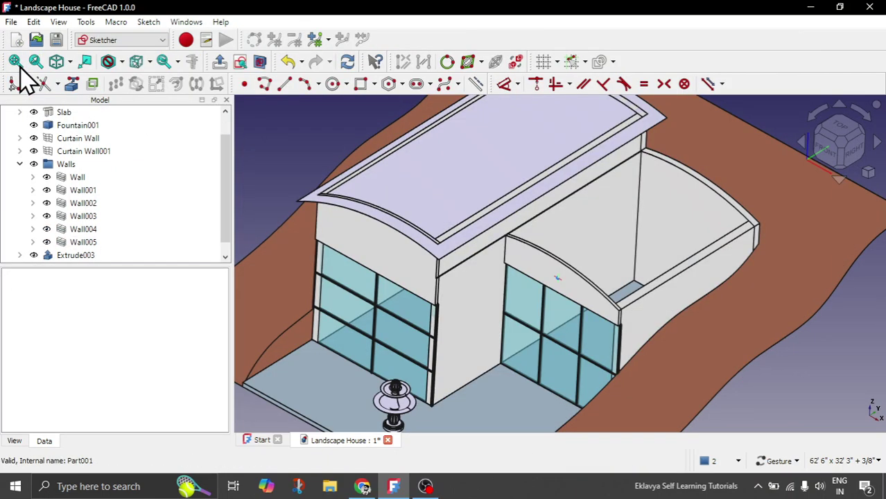
pyautogui.scroll(3, 471, 239)
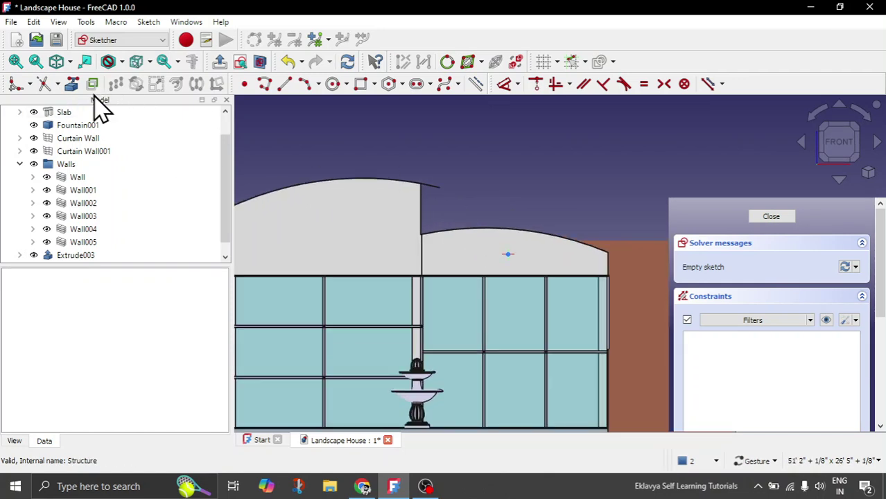
pyautogui.click(71, 84)
pyautogui.click(484, 229)
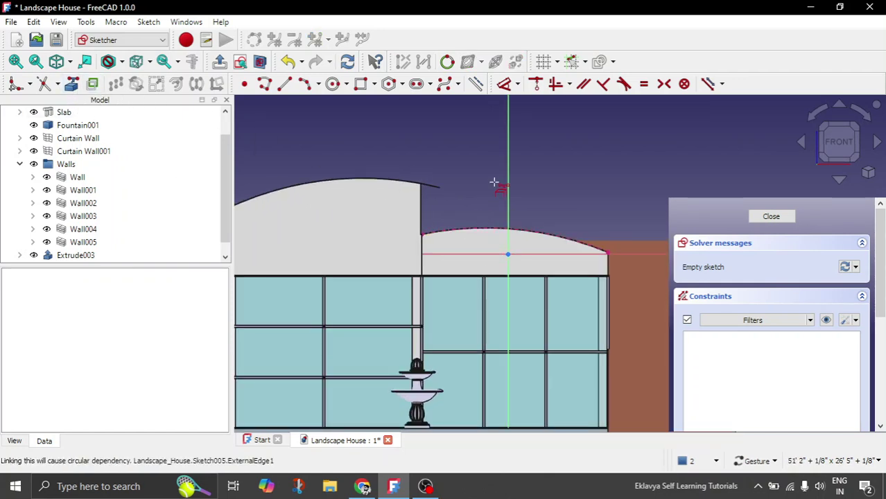
pyautogui.click(304, 83)
pyautogui.click(424, 210)
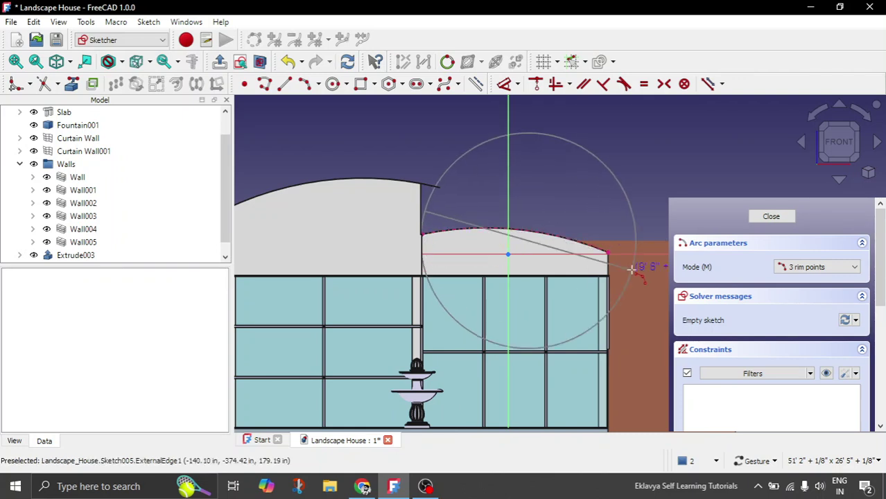
pyautogui.click(628, 267)
pyautogui.click(539, 207)
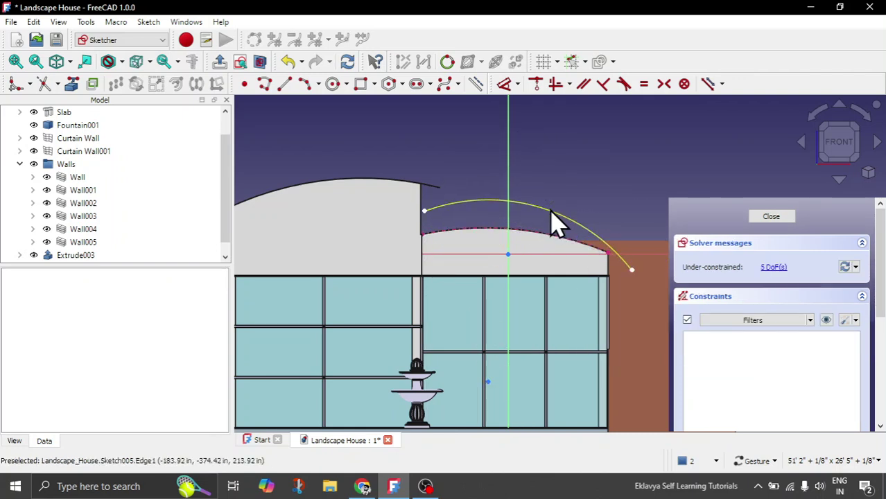
# Make the new arc equal to the reference arc and tie both its ends to it
pyautogui.click(643, 84)
pyautogui.click(424, 234)
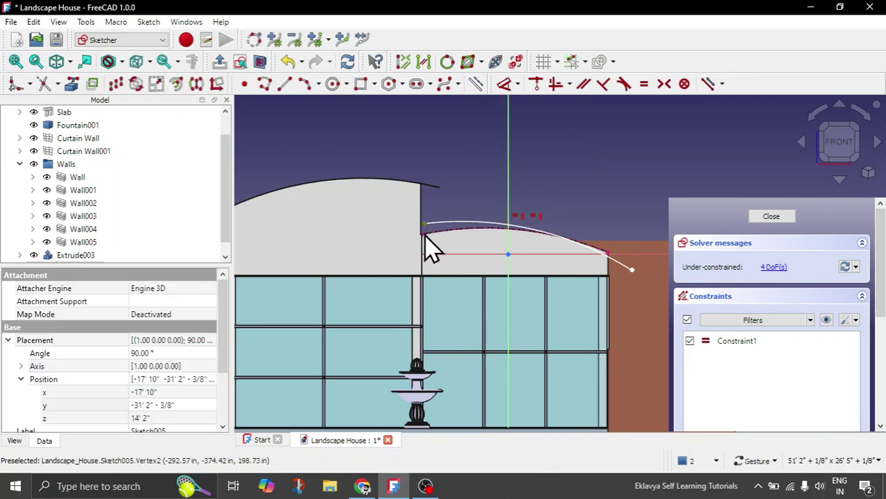
pyautogui.click(534, 83)
pyautogui.scroll(4, 620, 277)
pyautogui.click(596, 238)
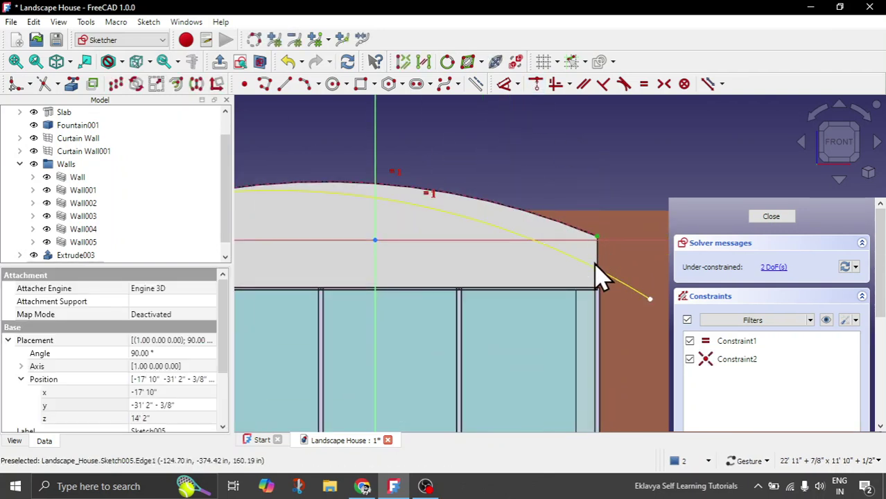
pyautogui.click(593, 269)
pyautogui.click(535, 84)
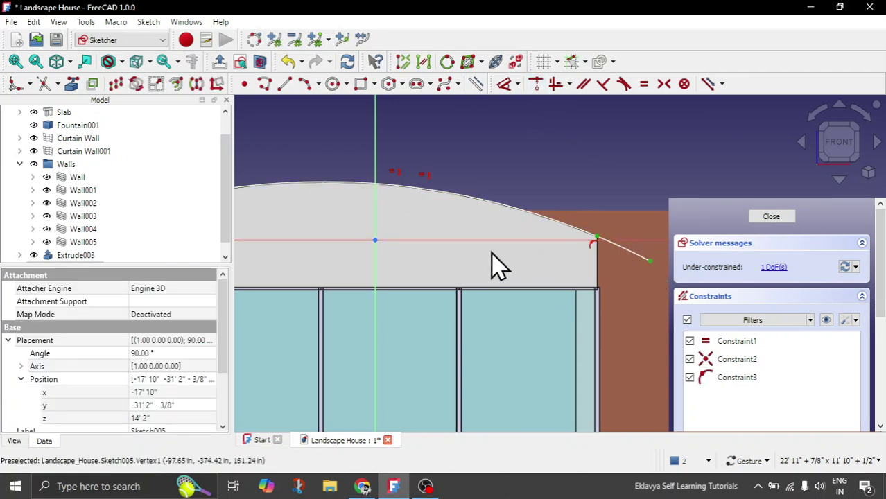
# Dimension the arc's overhang to 1.5' and close the sketch
pyautogui.click(504, 83)
pyautogui.click(454, 239)
pyautogui.scroll(-3, 548, 220)
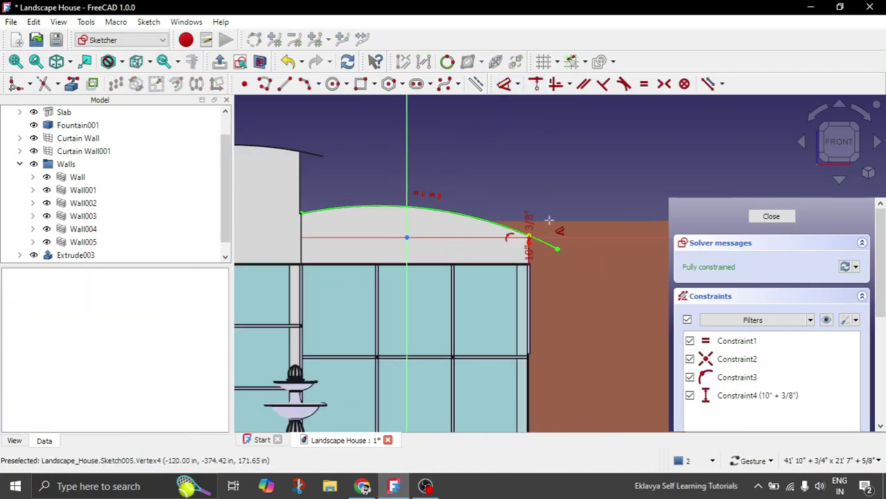
pyautogui.scroll(2, 549, 220)
pyautogui.click(607, 192)
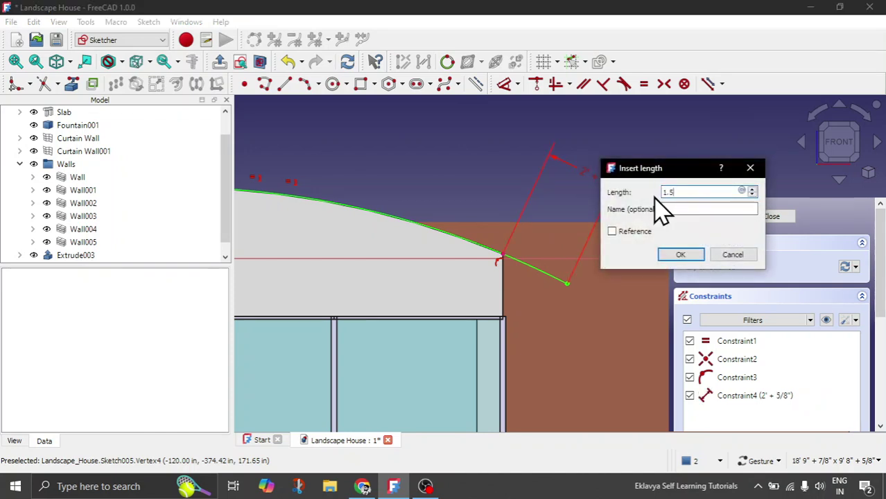
pyautogui.write("1.5'")
pyautogui.click(678, 255)
pyautogui.scroll(-4, 613, 213)
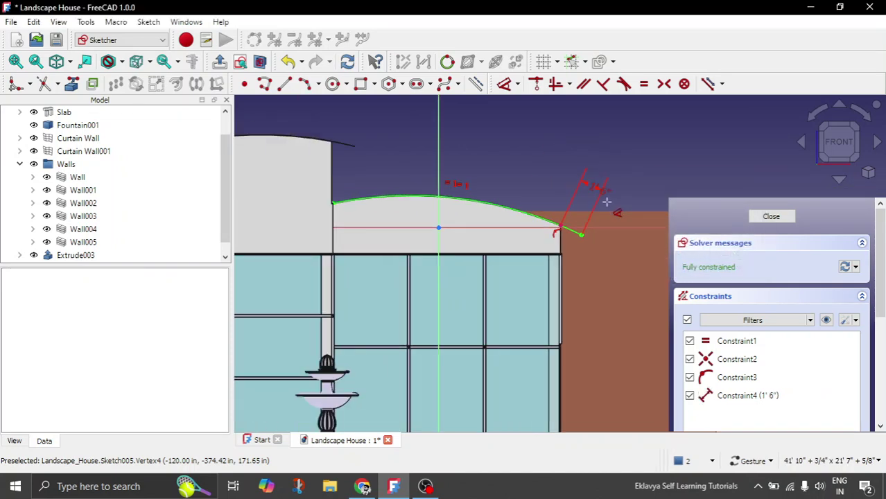
pyautogui.click(219, 61)
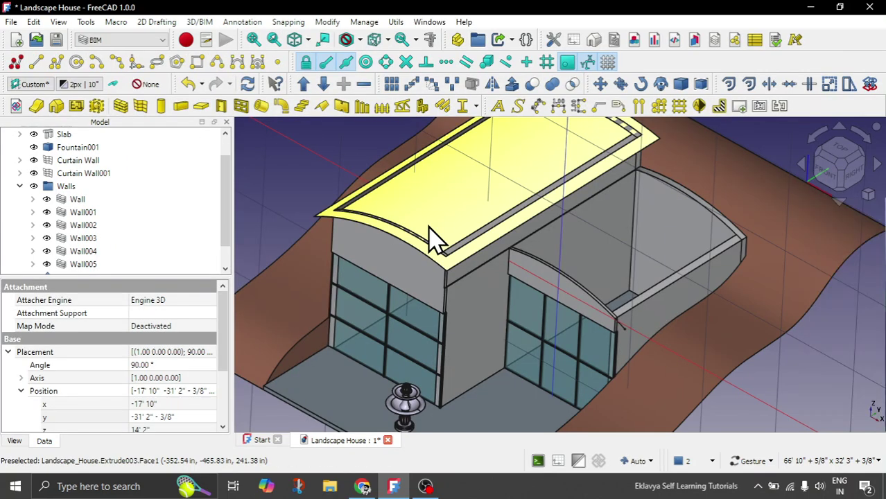
# Move Sketch005 to Y position -32' 8" - 3/8", 1' 6" further along negative Y
pyautogui.moveTo(430, 235); pyautogui.dragTo(691, 306)
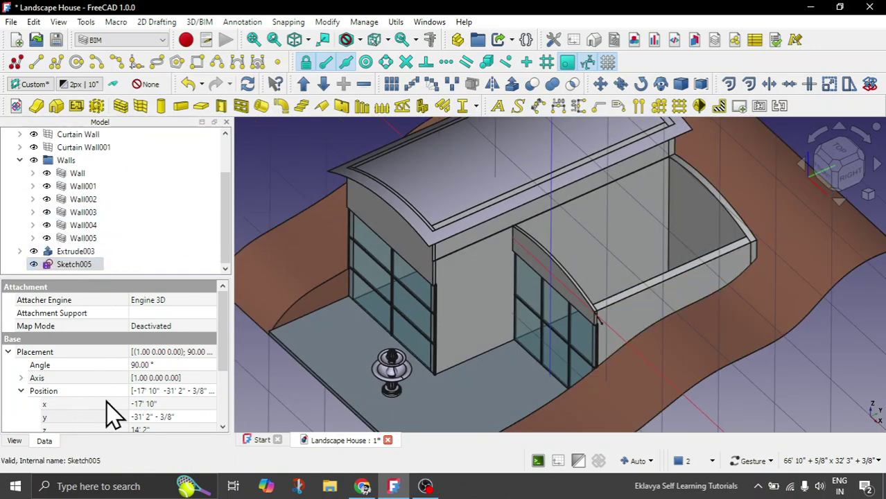
pyautogui.scroll(-1, 117, 408)
pyautogui.click(194, 380)
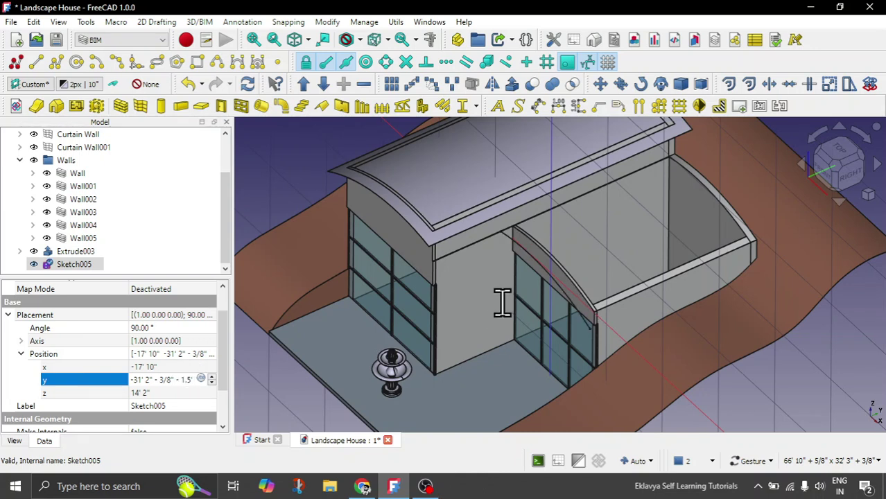
# Check the house from the top view, tilt back, and select Sketch005
pyautogui.moveTo(777, 397)
pyautogui.mouseDown()
pyautogui.moveTo(692, 377)
pyautogui.moveTo(695, 358)
pyautogui.moveTo(701, 366)
pyautogui.mouseUp()
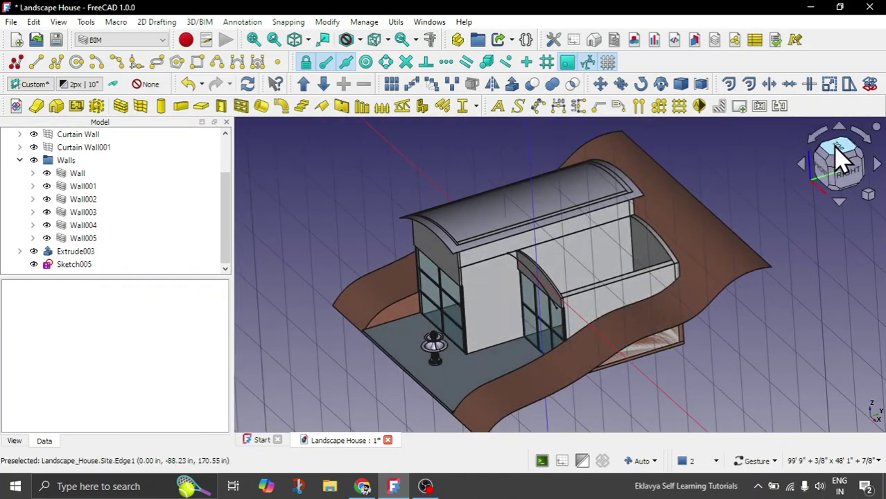
pyautogui.click(840, 156)
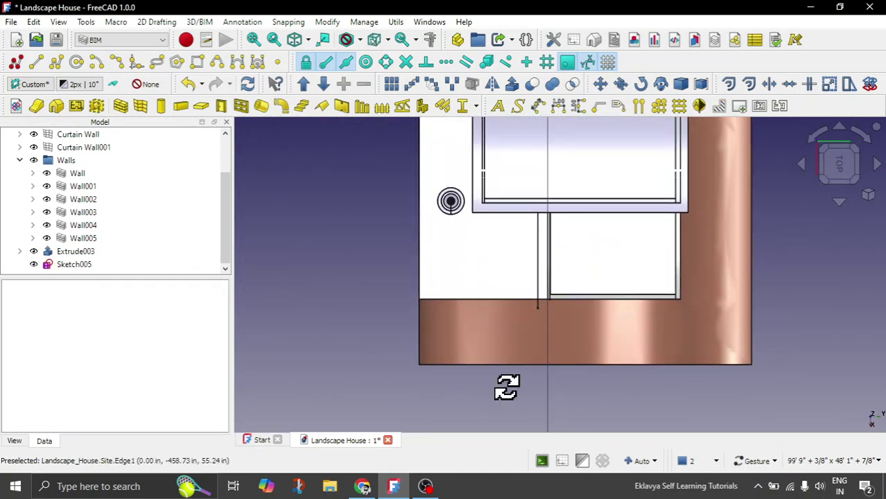
pyautogui.moveTo(507, 388); pyautogui.dragTo(704, 239)
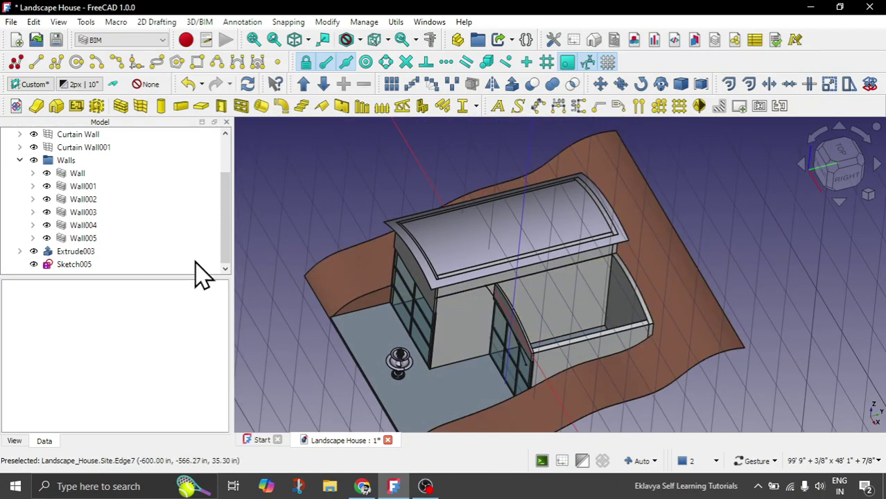
pyautogui.click(75, 264)
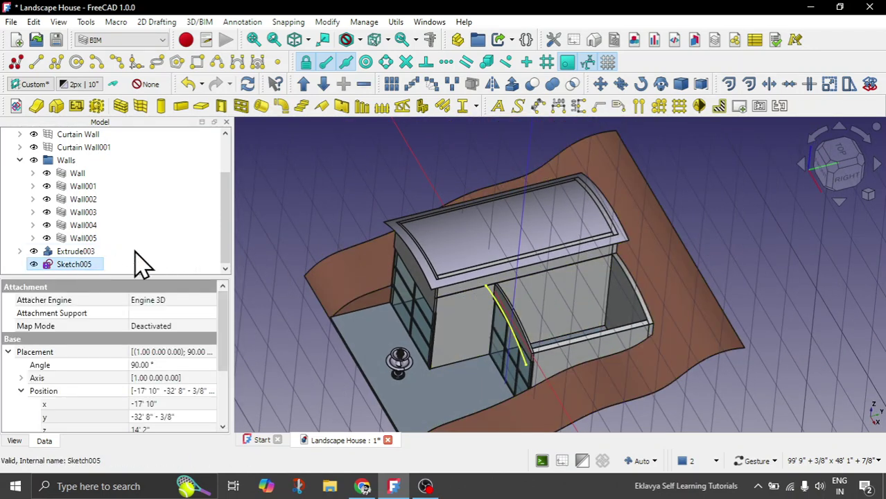
# Extrude Sketch005 by 23 along a custom Y = 1.00 direction into Extrude004
pyautogui.click(513, 84)
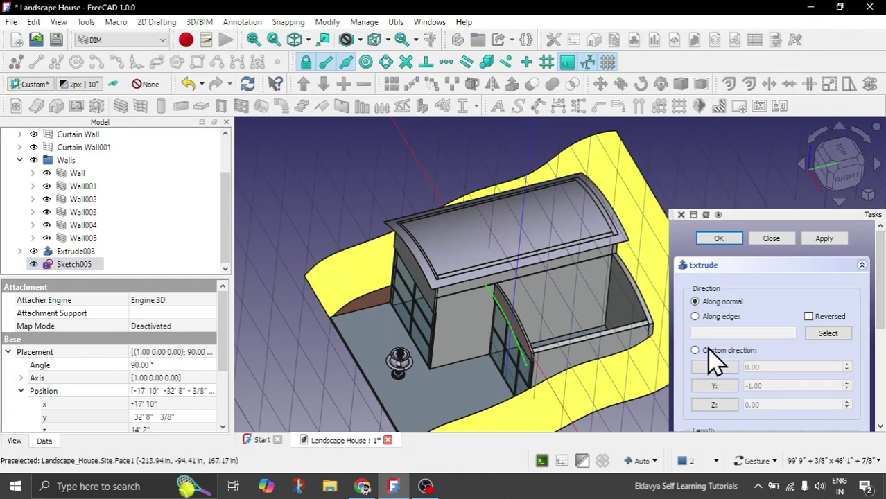
pyautogui.click(708, 350)
pyautogui.write('1.00')
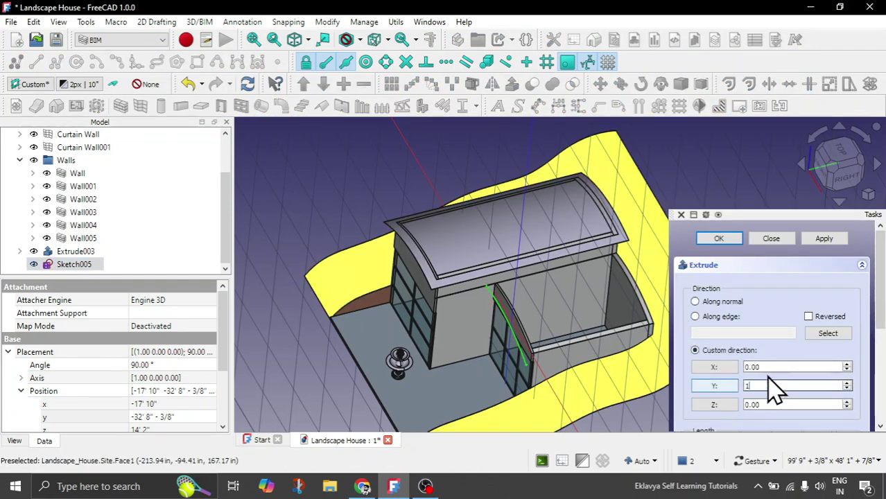
pyautogui.moveTo(876, 328); pyautogui.dragTo(879, 369)
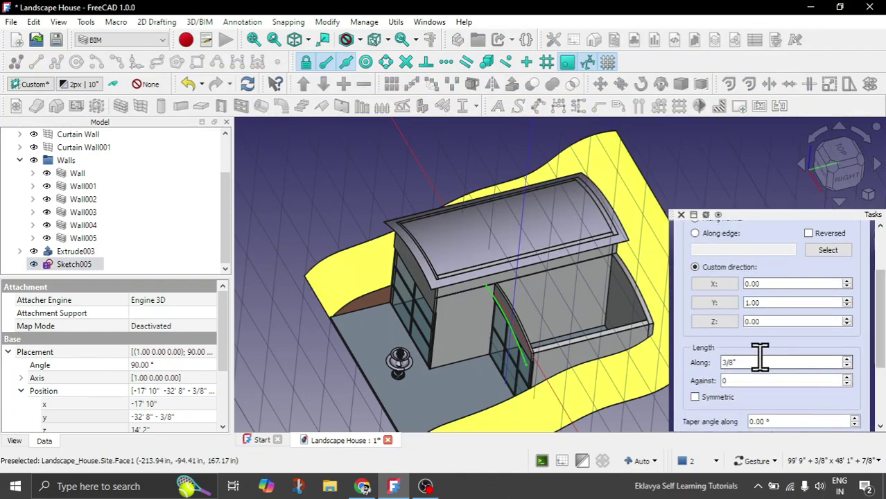
pyautogui.doubleClick(738, 361)
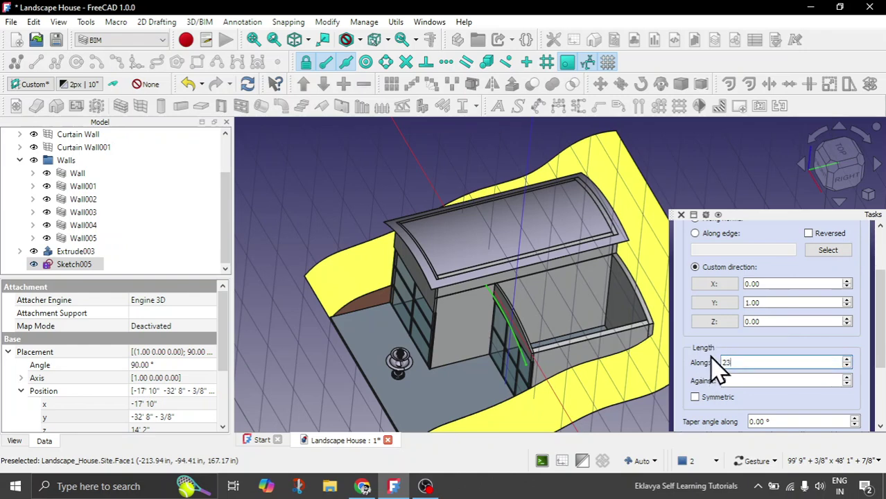
pyautogui.write('23')
pyautogui.moveTo(876, 332); pyautogui.dragTo(876, 277)
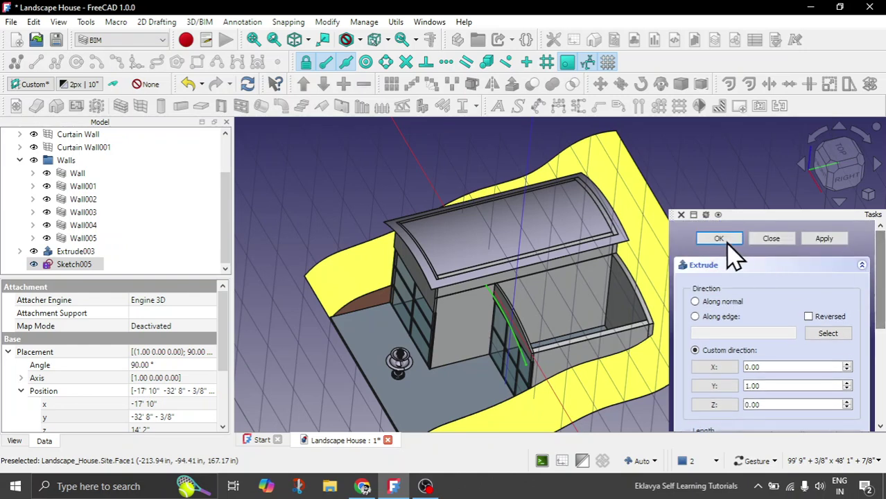
pyautogui.click(719, 237)
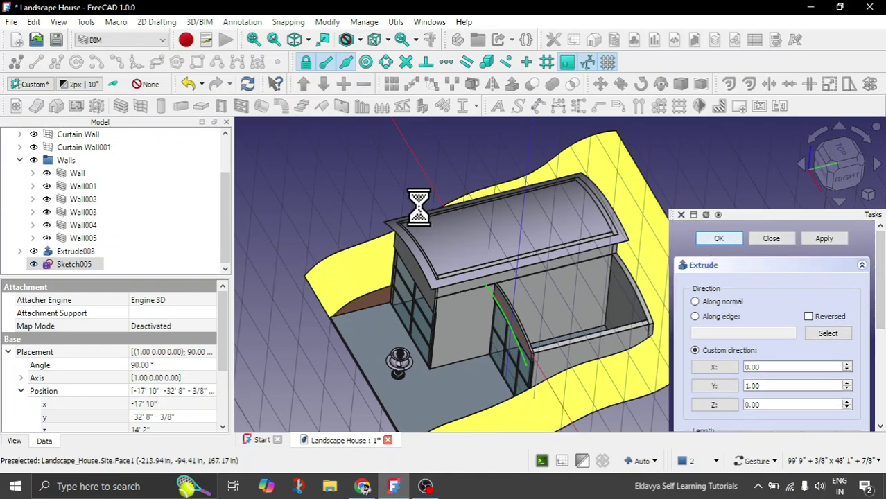
pyautogui.moveTo(422, 218); pyautogui.dragTo(499, 340)
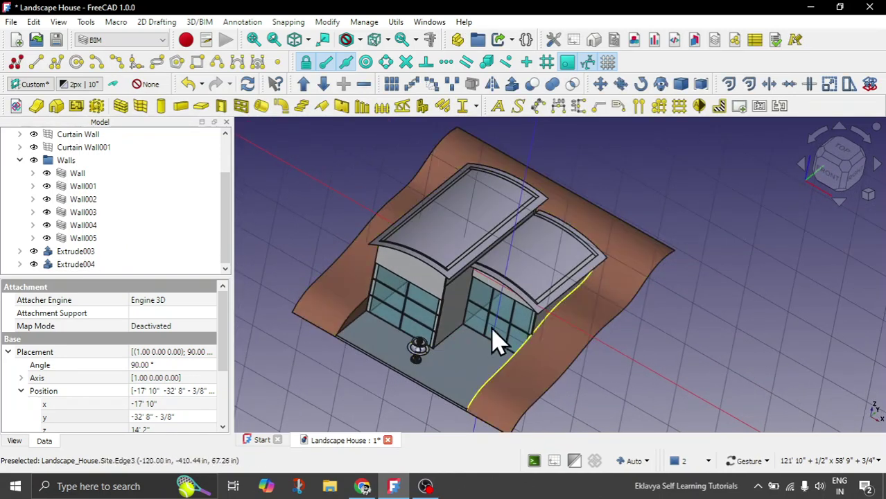
# Orbit over both curved roof sheets and select Extrude003 in the model tree
pyautogui.scroll(5, 485, 291)
pyautogui.scroll(-5, 483, 286)
pyautogui.moveTo(558, 346); pyautogui.dragTo(597, 293)
pyautogui.click(76, 252)
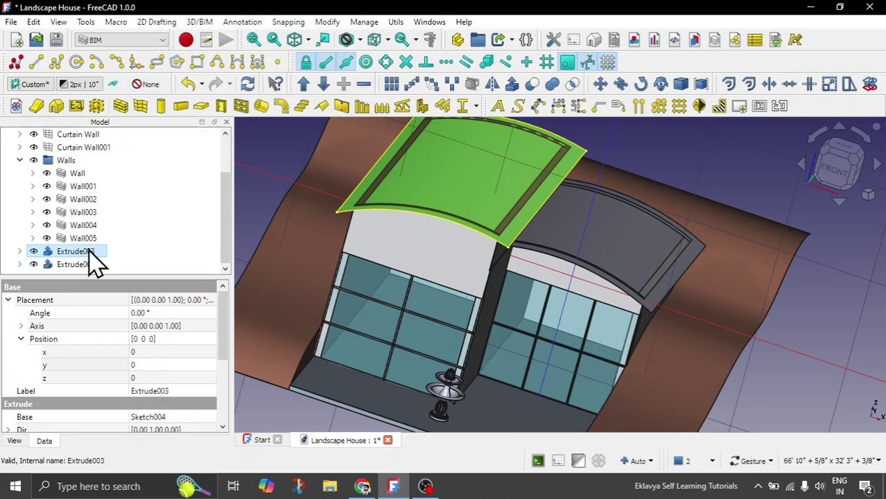
pyautogui.scroll(3, 459, 389)
# Extrude the left curved roof surface 6" upward along custom direction Z = 1, creating Extrude005
pyautogui.scroll(-3, 425, 162)
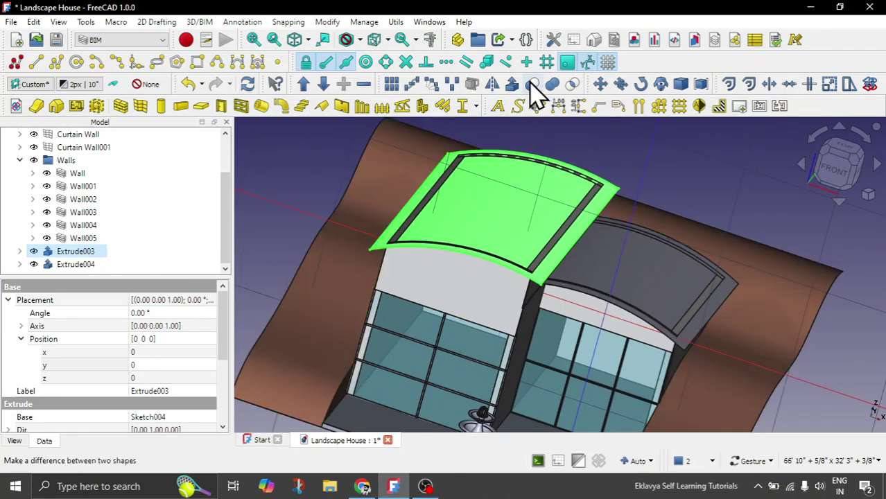
pyautogui.click(513, 86)
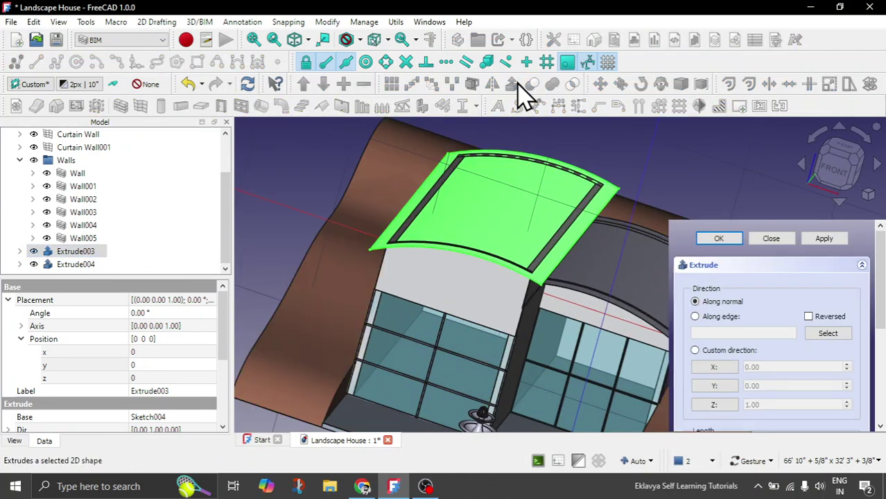
pyautogui.click(734, 351)
pyautogui.moveTo(878, 323); pyautogui.dragTo(877, 366)
pyautogui.moveTo(751, 340); pyautogui.dragTo(720, 340)
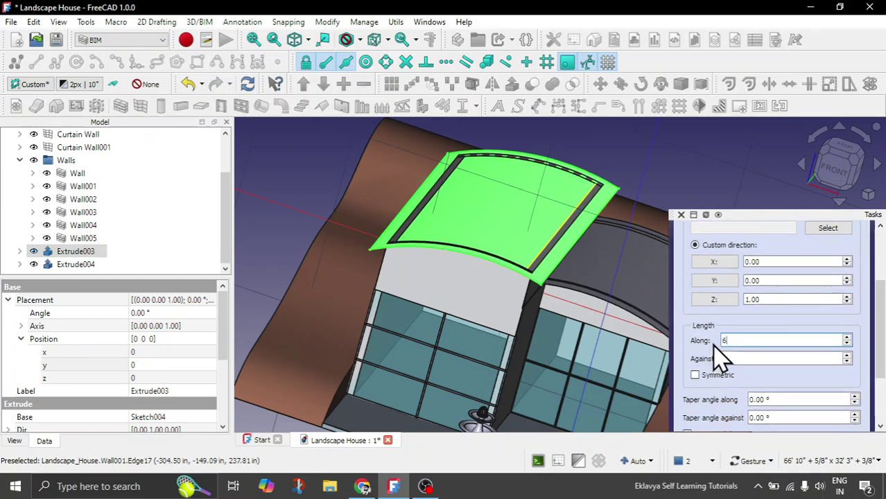
pyautogui.write('6"')
pyautogui.moveTo(878, 336); pyautogui.dragTo(878, 277)
pyautogui.click(719, 239)
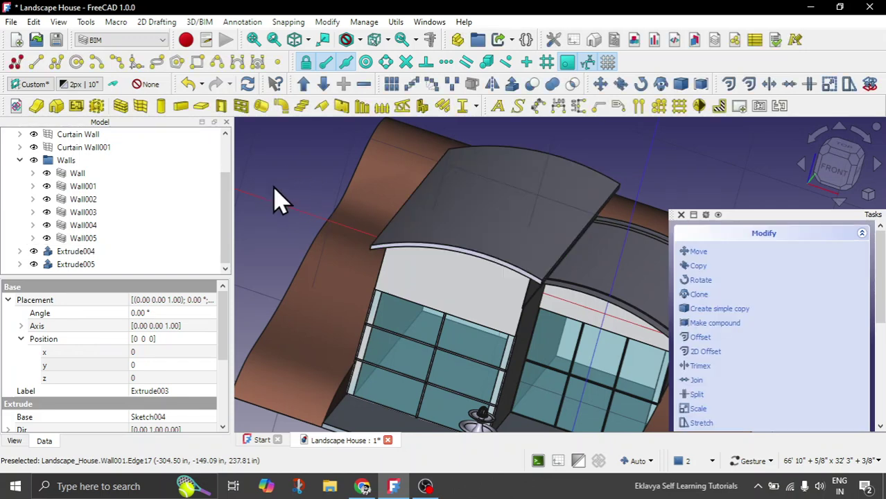
# Zoom in on the left eave and select Extrude005 to inspect its slab thickness
pyautogui.scroll(-5, 298, 191)
pyautogui.moveTo(504, 340); pyautogui.dragTo(371, 242)
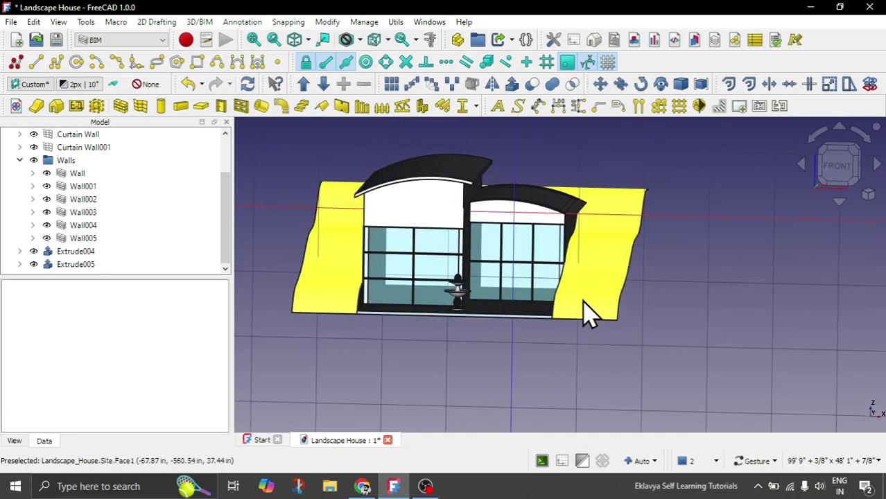
pyautogui.moveTo(589, 313); pyautogui.dragTo(438, 260)
pyautogui.scroll(10, 362, 201)
pyautogui.moveTo(516, 310); pyautogui.dragTo(536, 297)
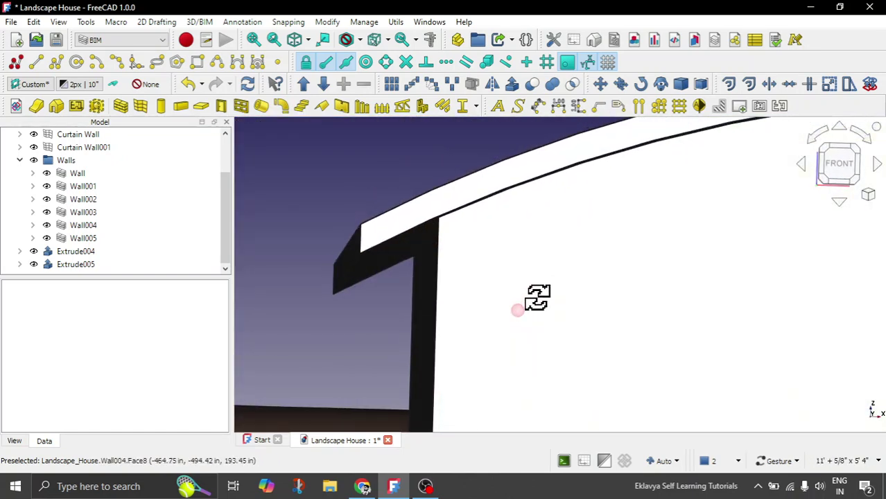
pyautogui.scroll(3, 370, 251)
pyautogui.click(365, 248)
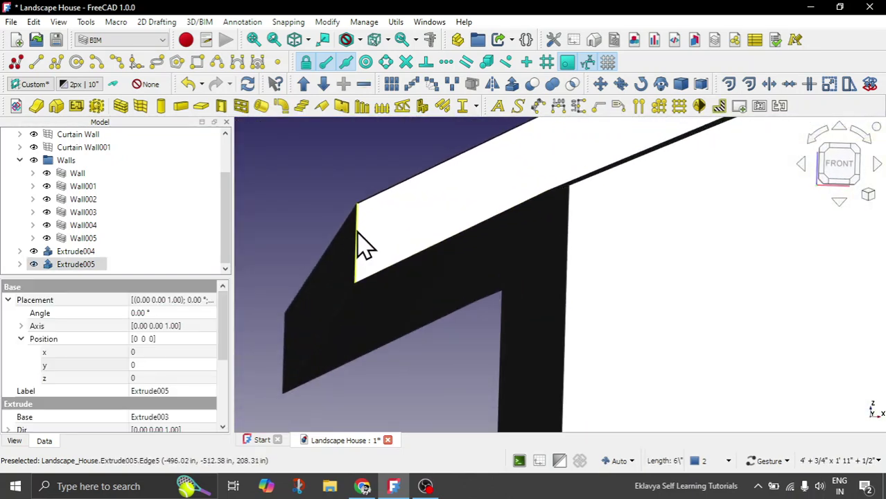
pyautogui.scroll(2, 357, 236)
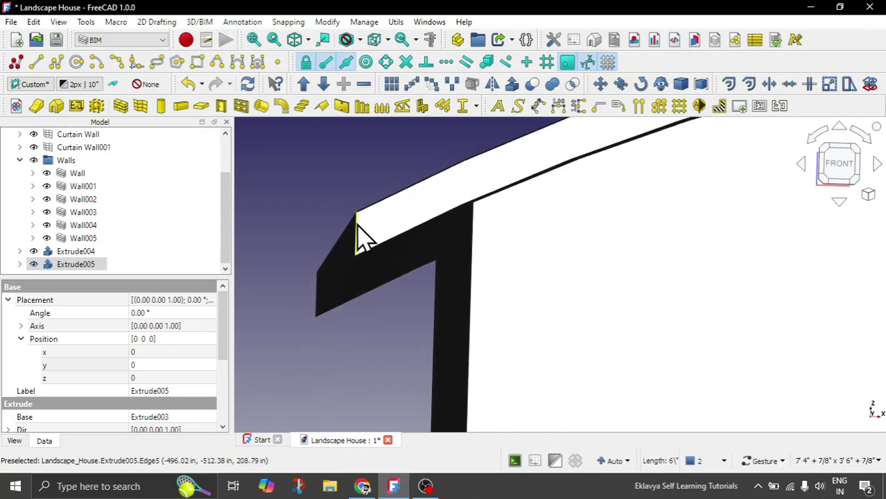
pyautogui.moveTo(396, 237); pyautogui.dragTo(392, 231)
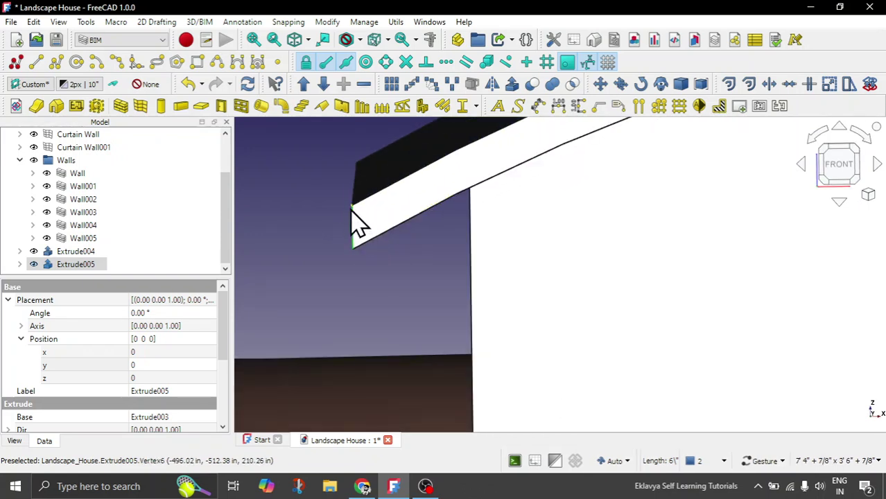
# Select Extrude004 and then Extrude005 in the model tree
pyautogui.scroll(-4, 319, 211)
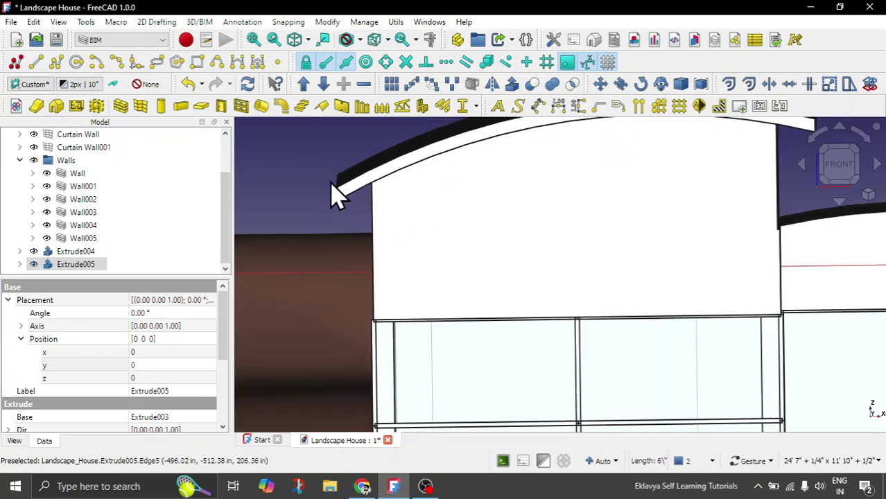
pyautogui.click(72, 251)
pyautogui.click(71, 264)
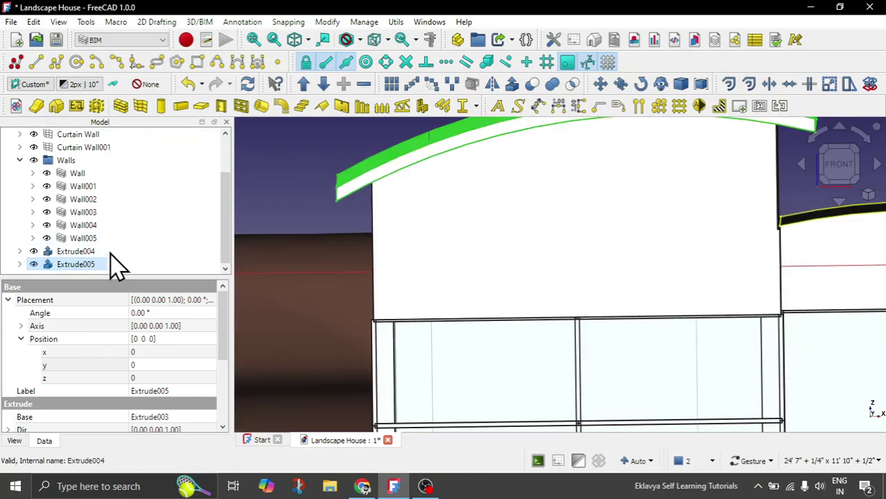
# Delete Extrude005 and make the left roof surface Extrude003 visible again
pyautogui.press('Delete')
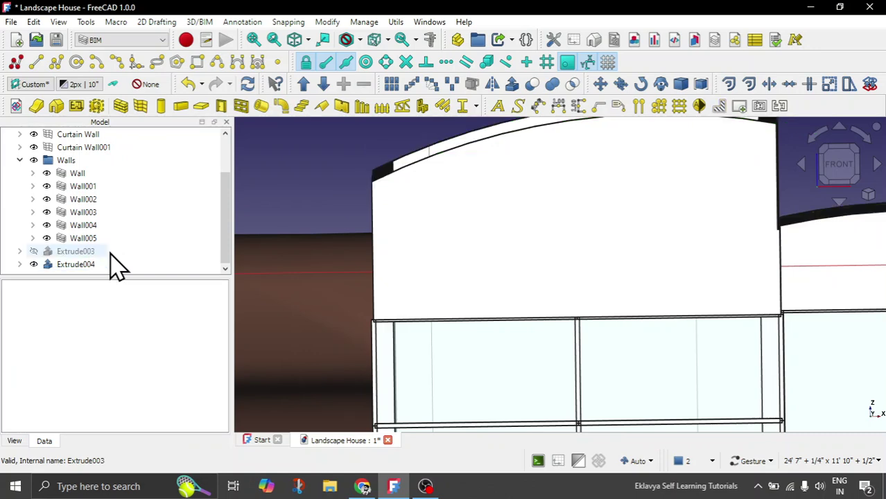
pyautogui.click(75, 251)
pyautogui.press('space')
# Clear the selection and view the whole house from a higher angle
pyautogui.scroll(-3, 417, 233)
pyautogui.moveTo(652, 301); pyautogui.dragTo(616, 313)
pyautogui.click(291, 198)
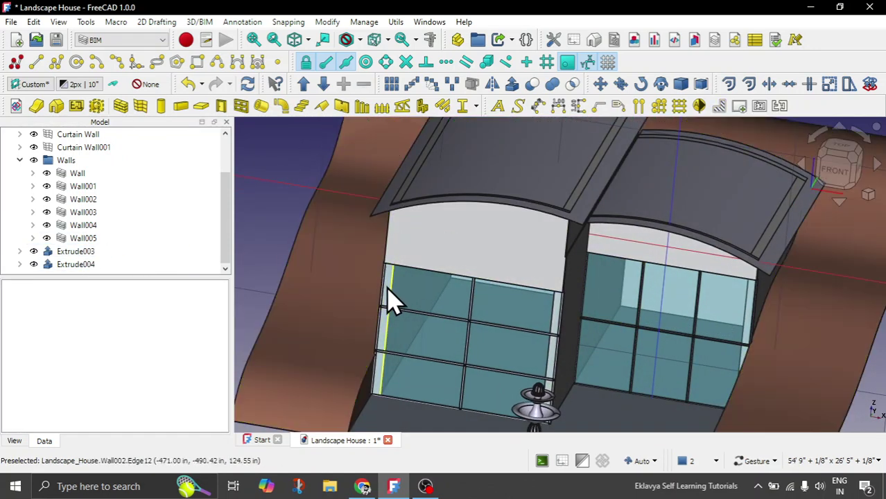
pyautogui.scroll(-3, 395, 301)
pyautogui.moveTo(635, 200); pyautogui.dragTo(640, 174)
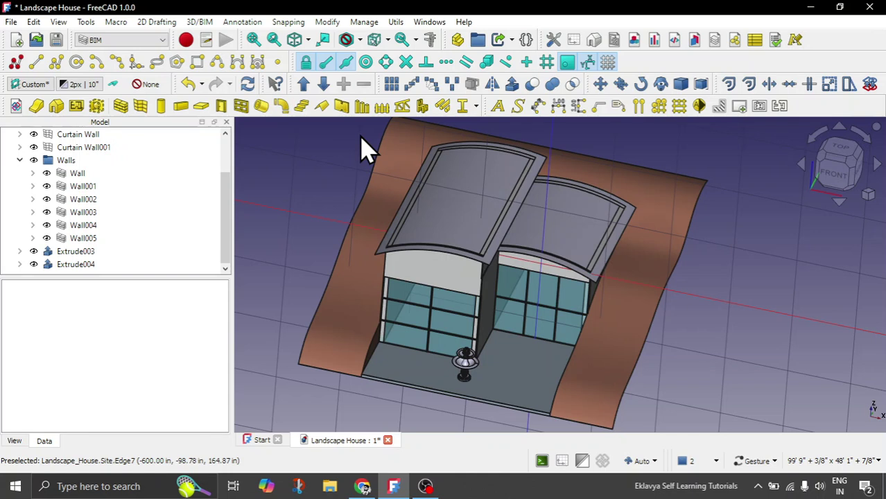
# Browse the generic 3D tools and BIM creation menus without choosing a command
pyautogui.click(477, 106)
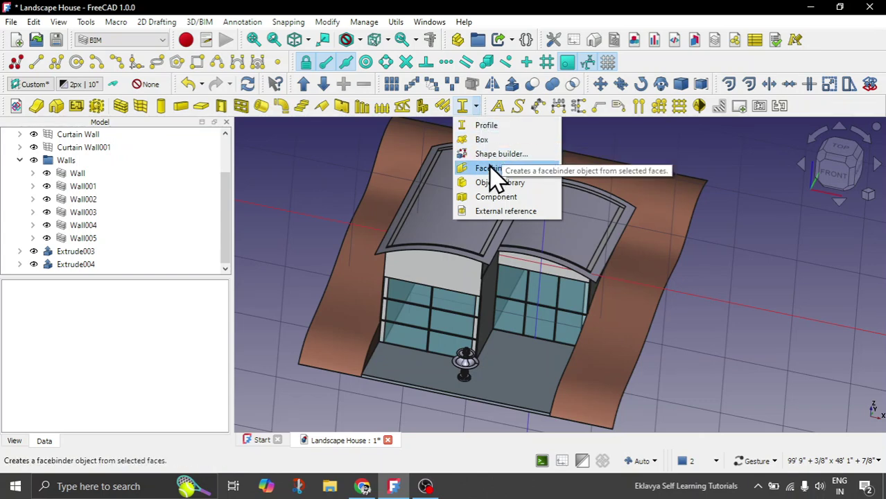
pyautogui.click(203, 23)
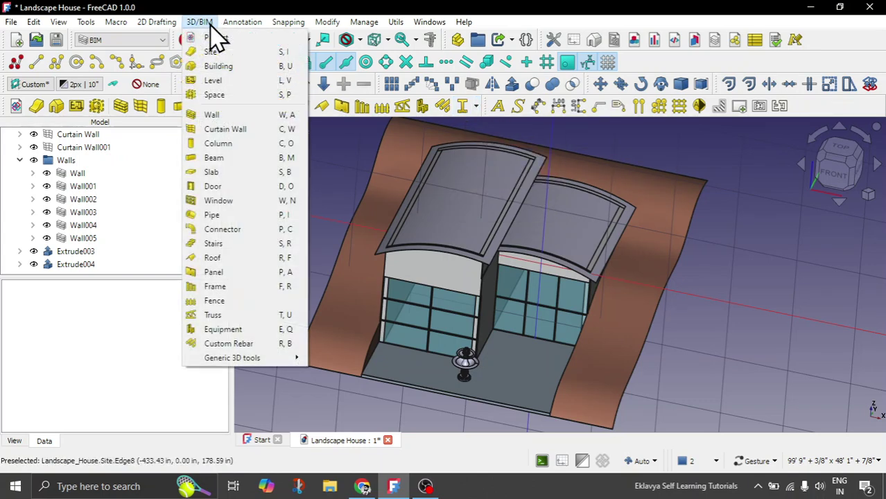
pyautogui.moveTo(270, 361)
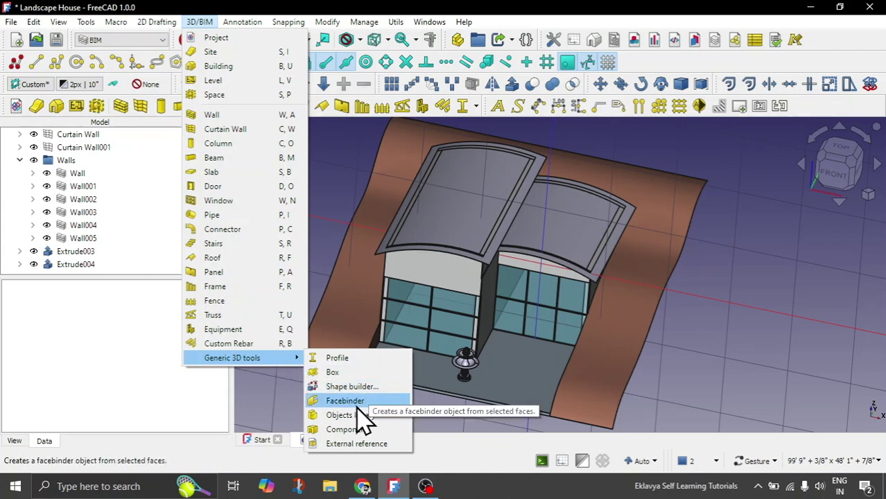
pyautogui.click(391, 409)
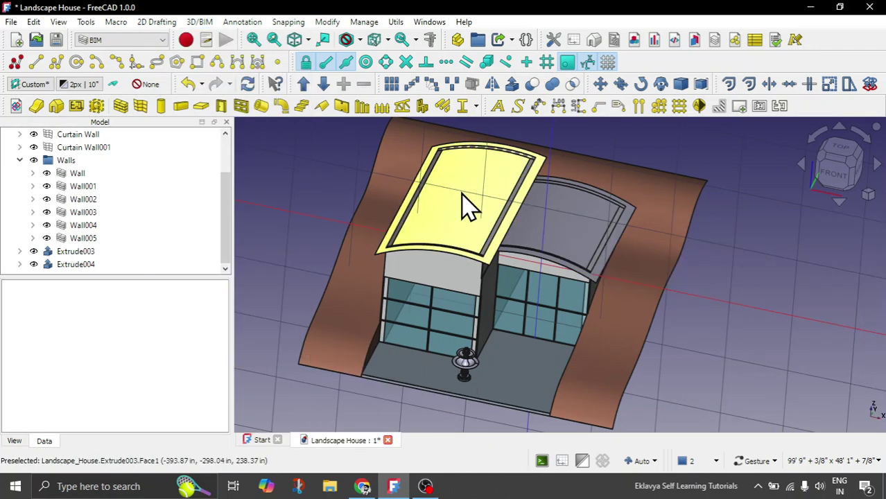
# Select Extrude003 and Extrude004 and create a Facebinder from their roof faces
pyautogui.click(468, 205)
pyautogui.keyDown('ctrl'); pyautogui.click(577, 251); pyautogui.keyUp('ctrl')
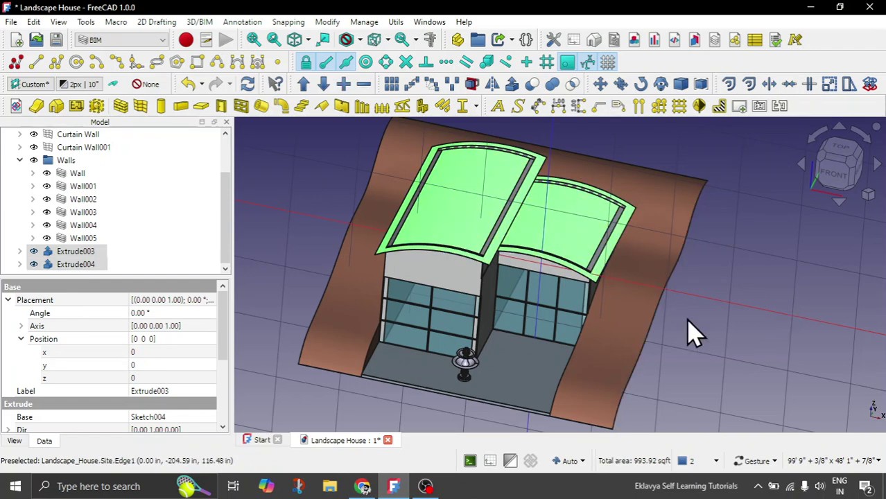
pyautogui.scroll(5, 470, 278)
pyautogui.scroll(-6, 462, 276)
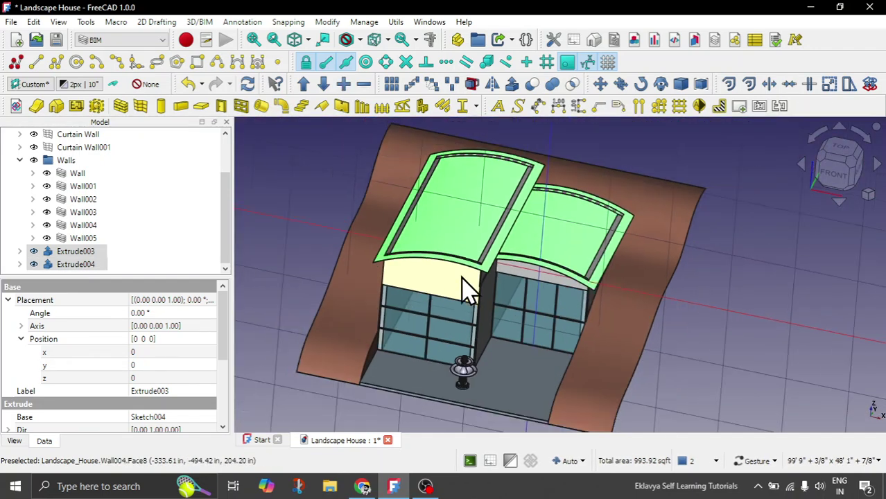
pyautogui.click(475, 107)
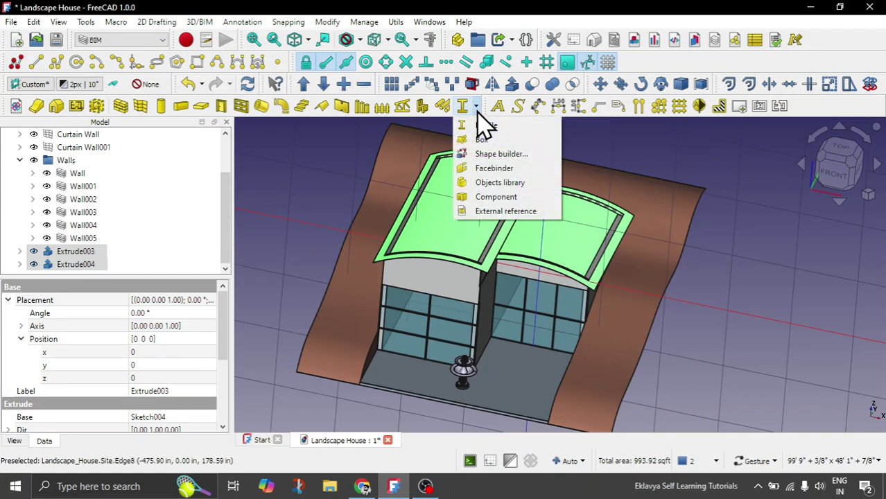
pyautogui.click(498, 170)
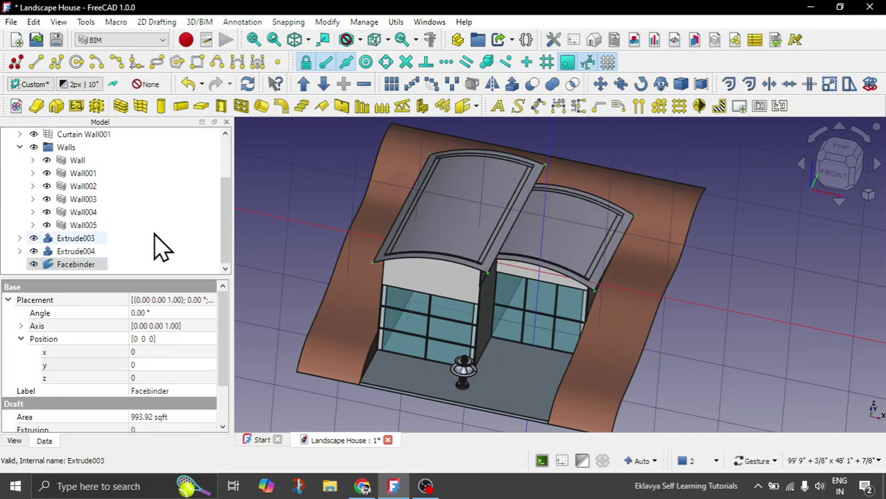
# Hide the original roof extrusions Extrude003 and Extrude004
pyautogui.click(82, 238)
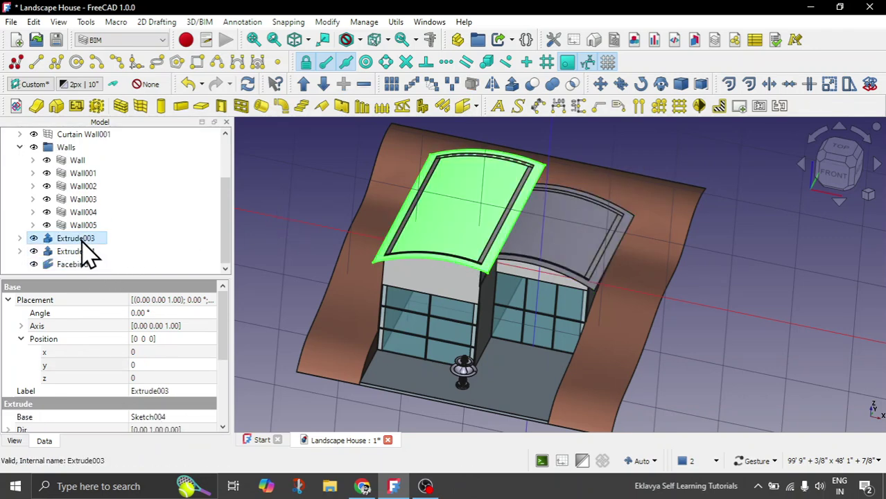
pyautogui.press('space')
pyautogui.click(76, 251)
pyautogui.press('space')
# Set the Facebinder's Extrusion property to 6" to thicken both roofs
pyautogui.click(78, 264)
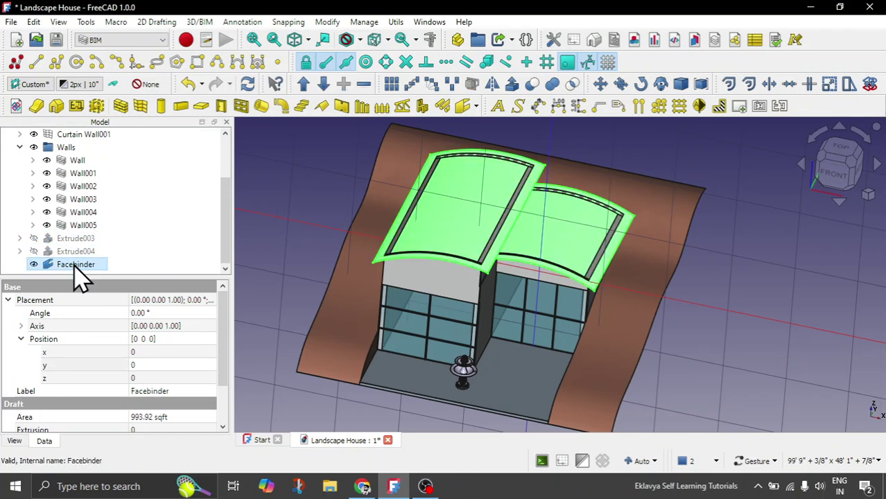
pyautogui.moveTo(721, 380); pyautogui.dragTo(710, 359)
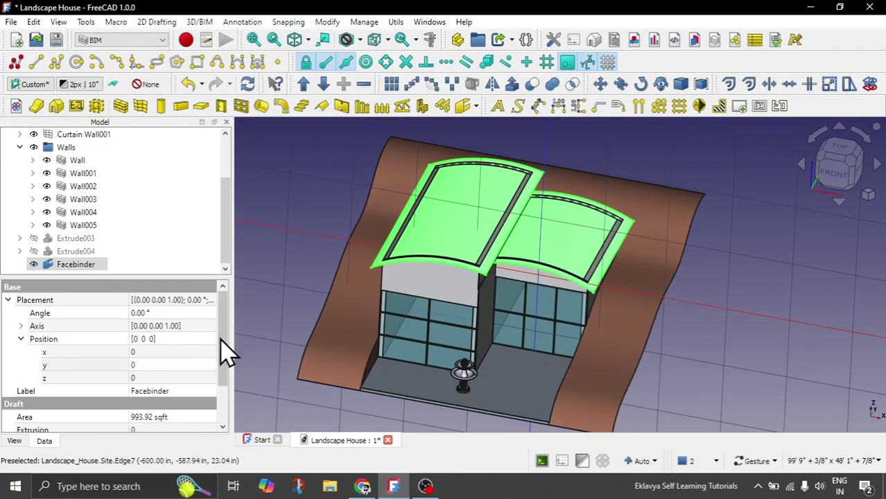
pyautogui.moveTo(222, 353); pyautogui.dragTo(225, 391)
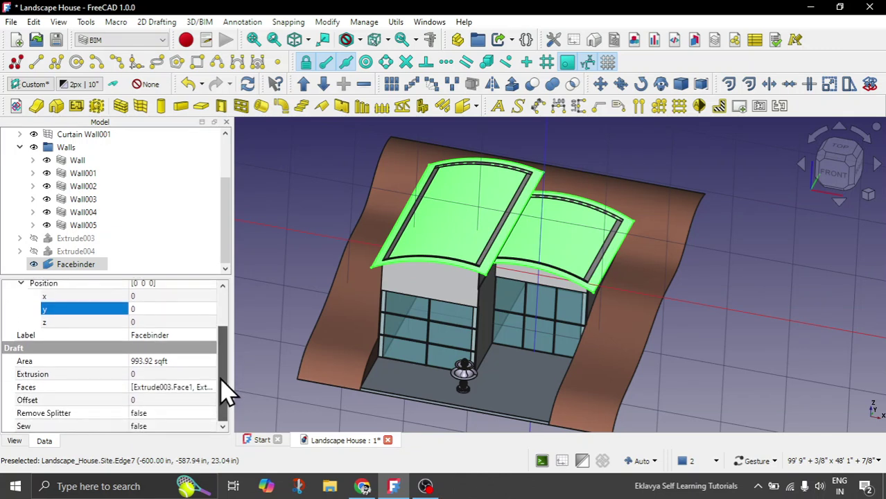
pyautogui.click(160, 374)
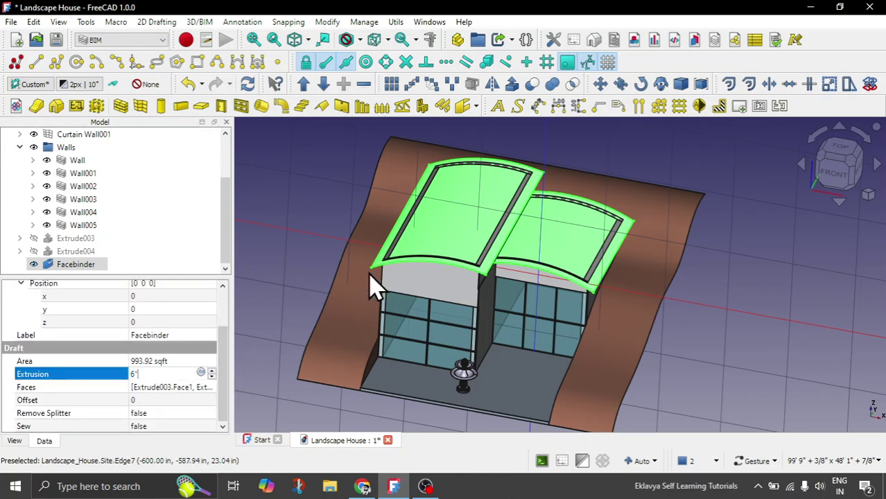
pyautogui.write("6'")
pyautogui.press('Return')
pyautogui.click(346, 372)
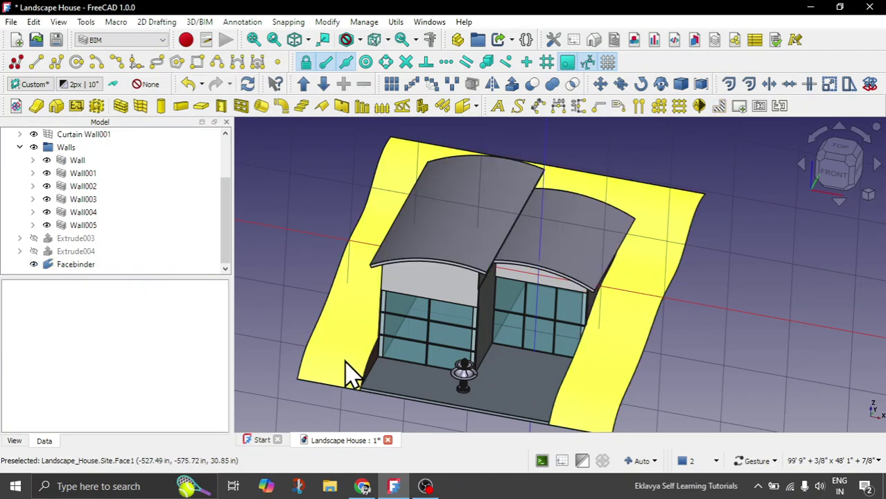
pyautogui.moveTo(346, 372); pyautogui.dragTo(381, 310)
pyautogui.scroll(5, 409, 267)
pyautogui.moveTo(409, 267); pyautogui.dragTo(499, 220)
pyautogui.scroll(3, 409, 208)
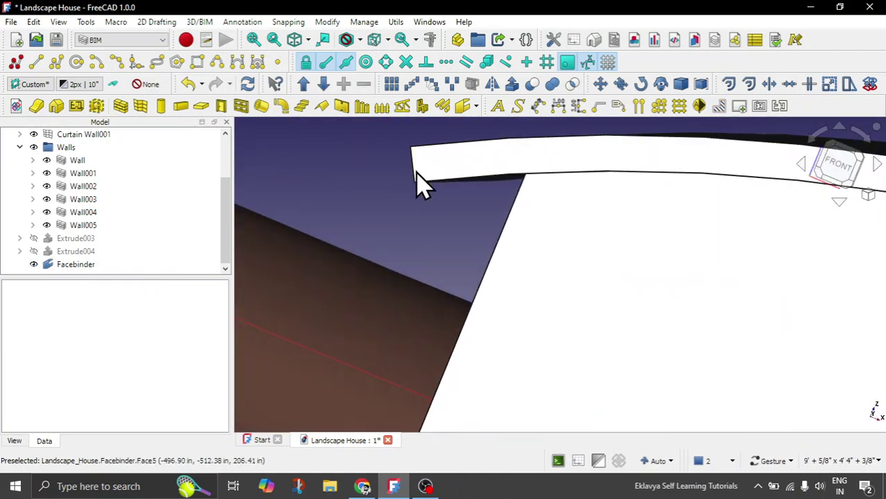
pyautogui.scroll(-2, 395, 201)
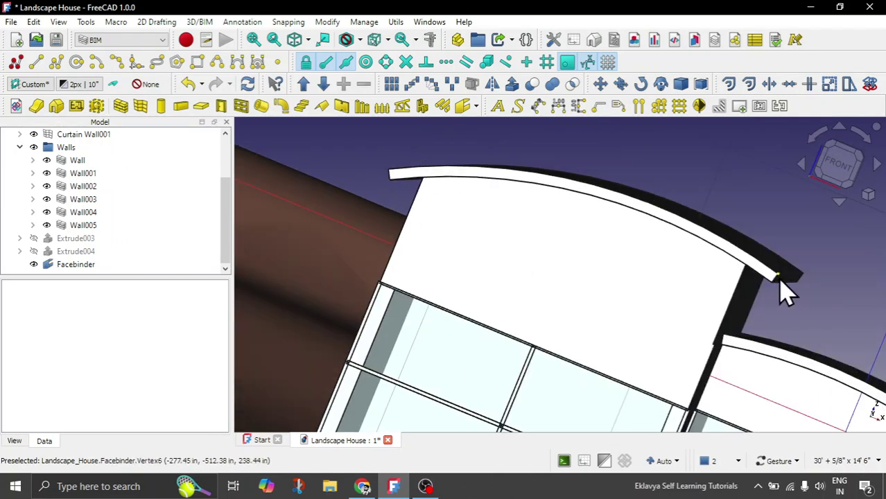
pyautogui.scroll(-5, 785, 290)
pyautogui.moveTo(577, 227); pyautogui.dragTo(544, 242)
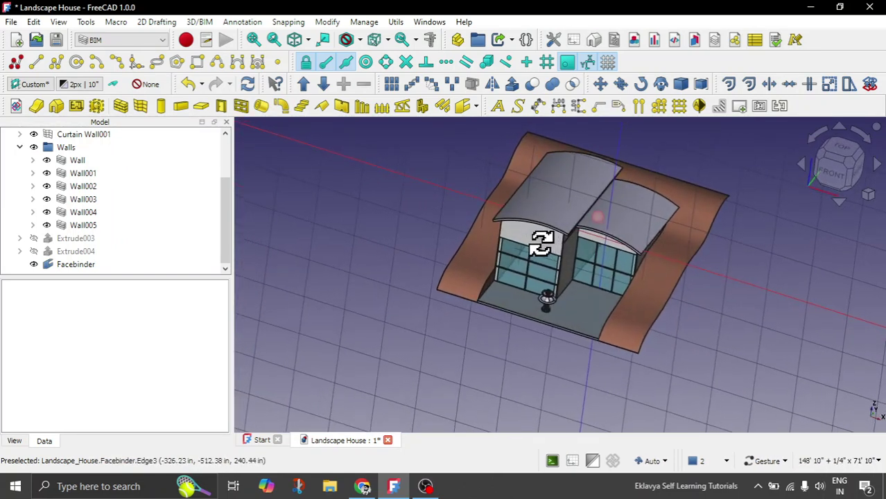
# Convert the Facebinder roof into the BIM slab Slab001, then clear the selection
pyautogui.click(76, 264)
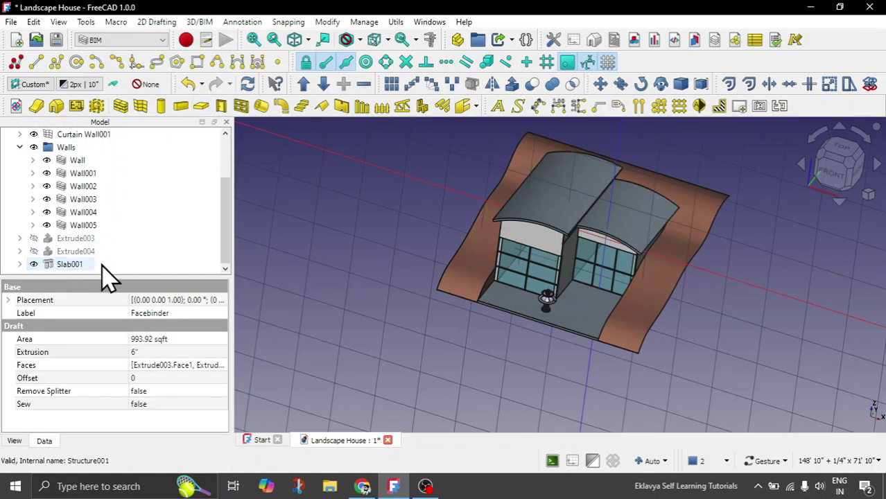
pyautogui.click(357, 321)
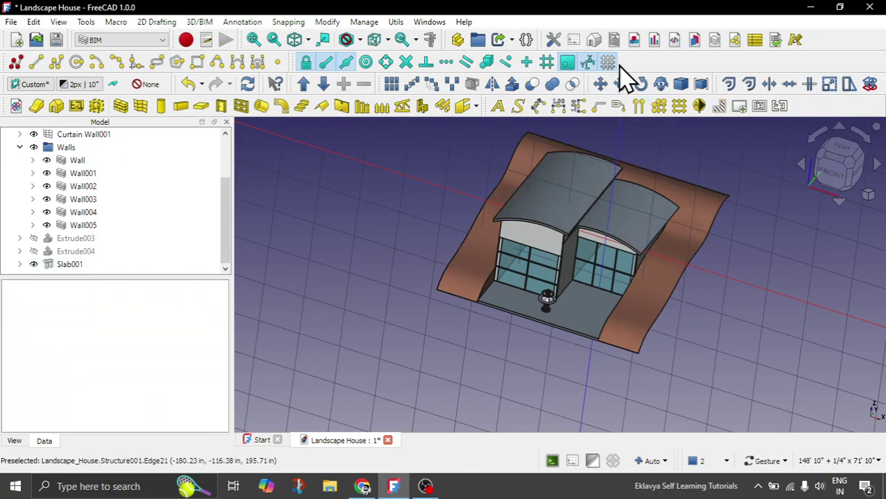
# Switch the 3D view to perspective projection and view the house from the side
pyautogui.click(867, 195)
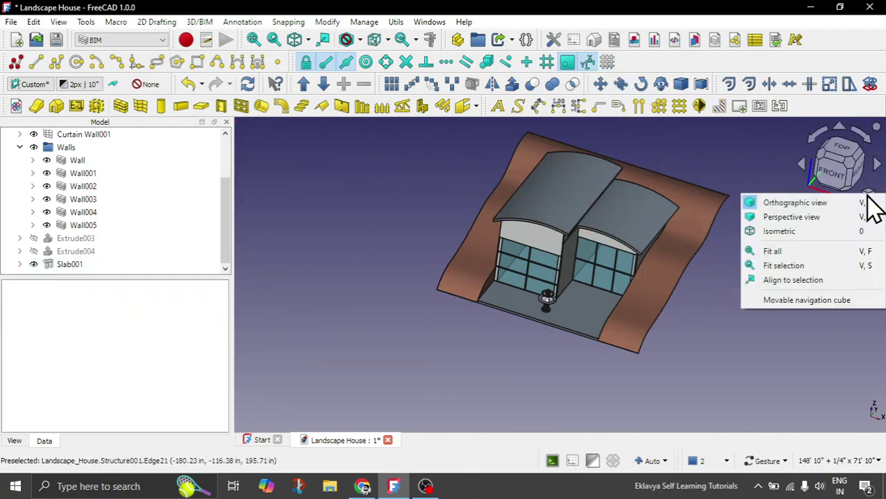
pyautogui.click(821, 217)
pyautogui.moveTo(668, 294); pyautogui.dragTo(772, 260)
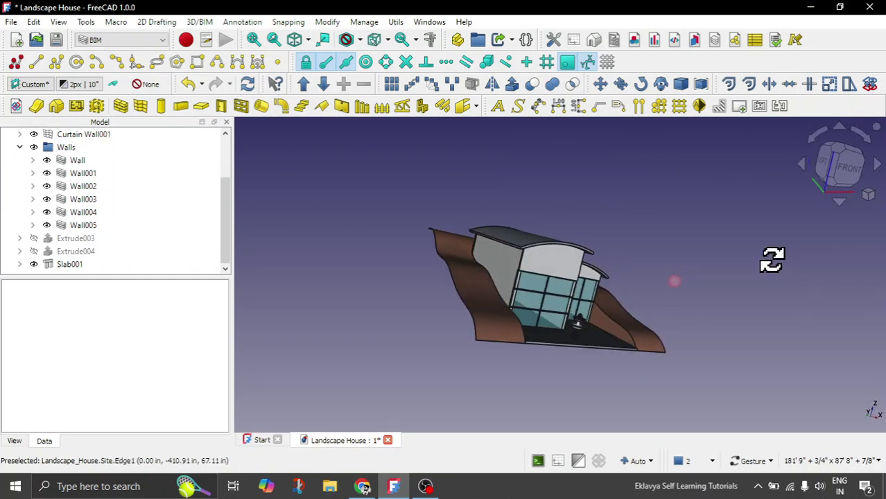
pyautogui.scroll(5, 580, 273)
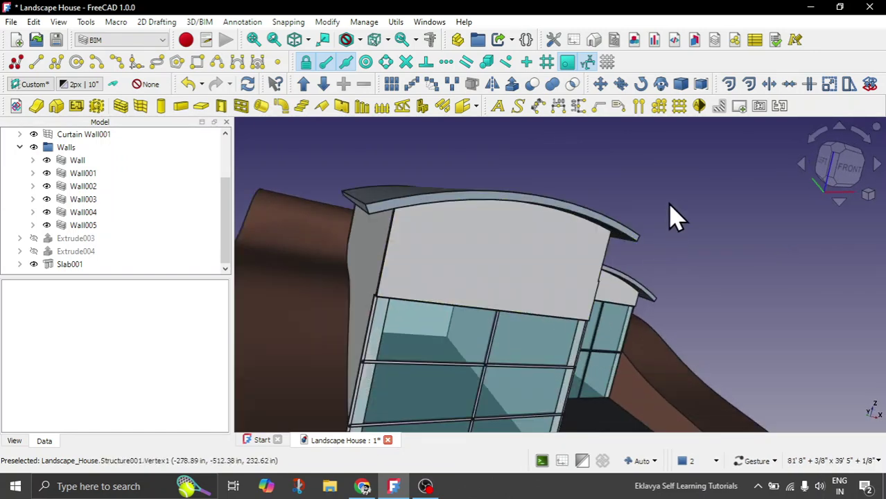
# Review the finished Slab001 roof from elevated front and oblique top views
pyautogui.moveTo(670, 217); pyautogui.dragTo(628, 232)
pyautogui.scroll(-5, 629, 231)
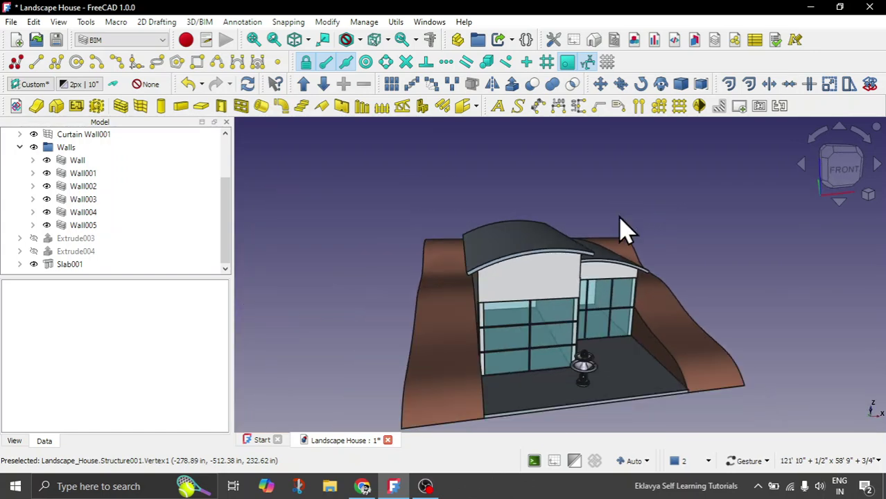
pyautogui.moveTo(701, 331); pyautogui.dragTo(683, 313)
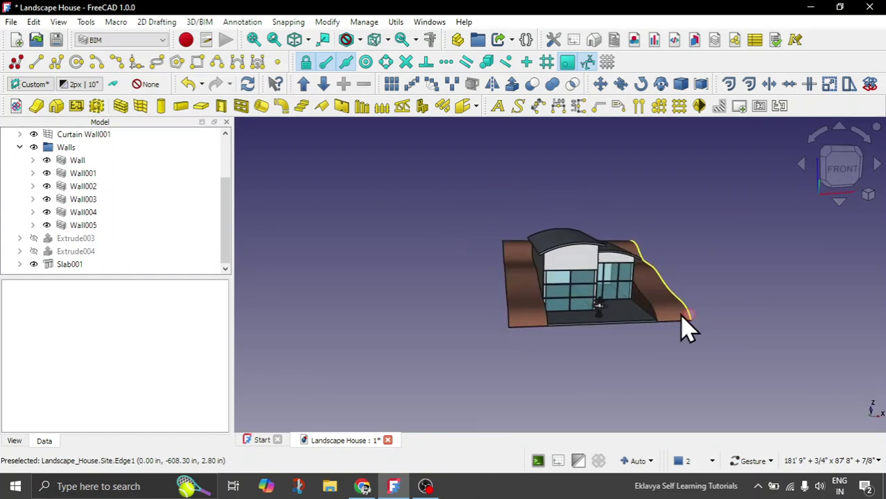
pyautogui.scroll(4, 676, 274)
pyautogui.scroll(-3, 676, 275)
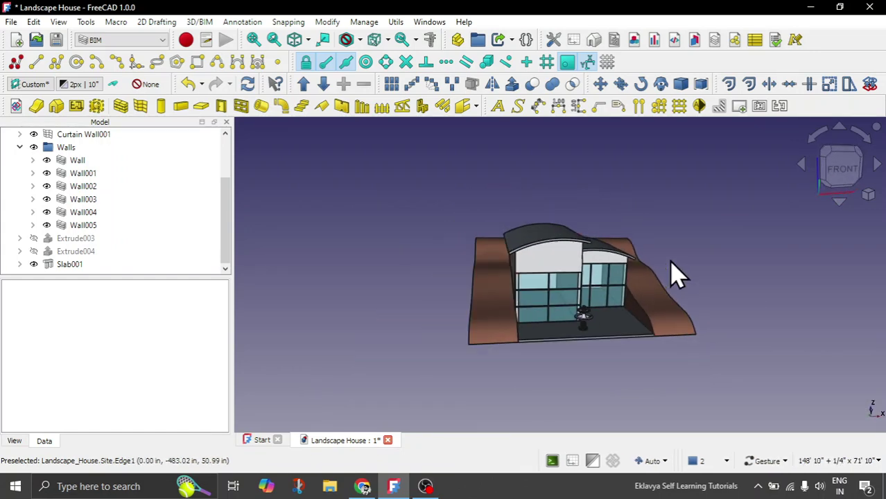